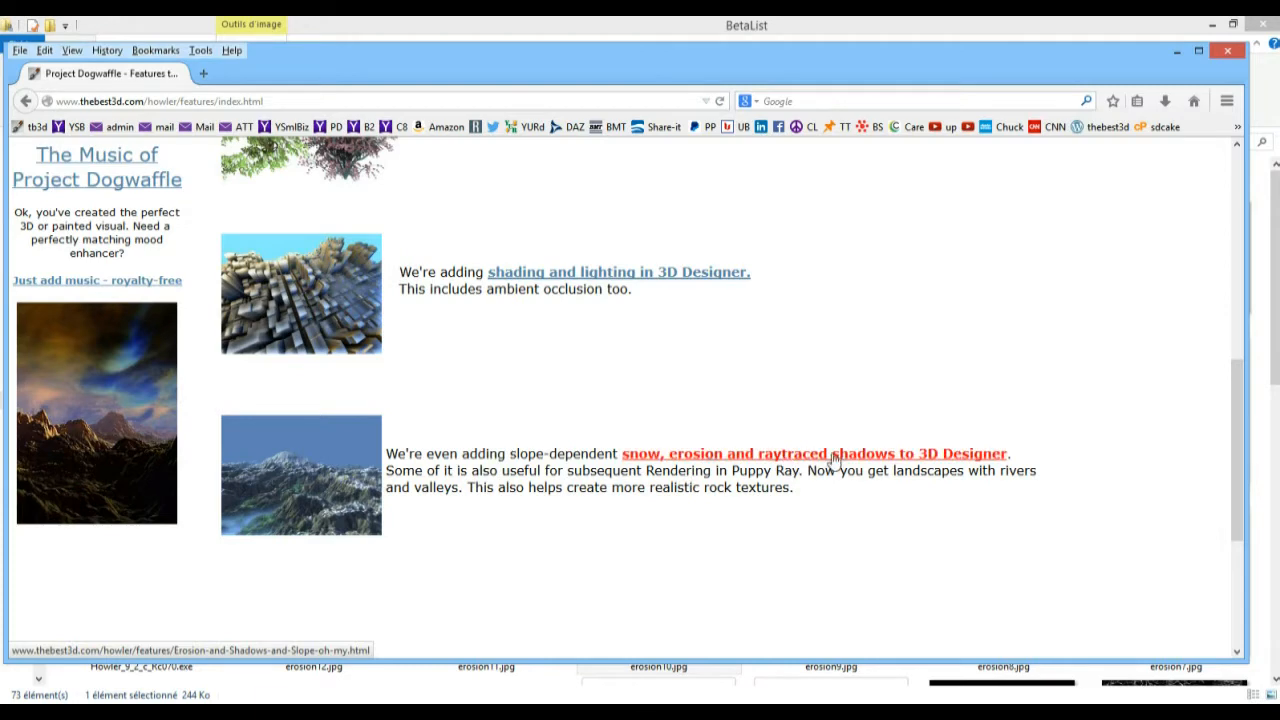
Step: Open the feature page on snow, erosion and raytraced shadows, and view its large snow-capped mountain example enlarged
click(651, 463)
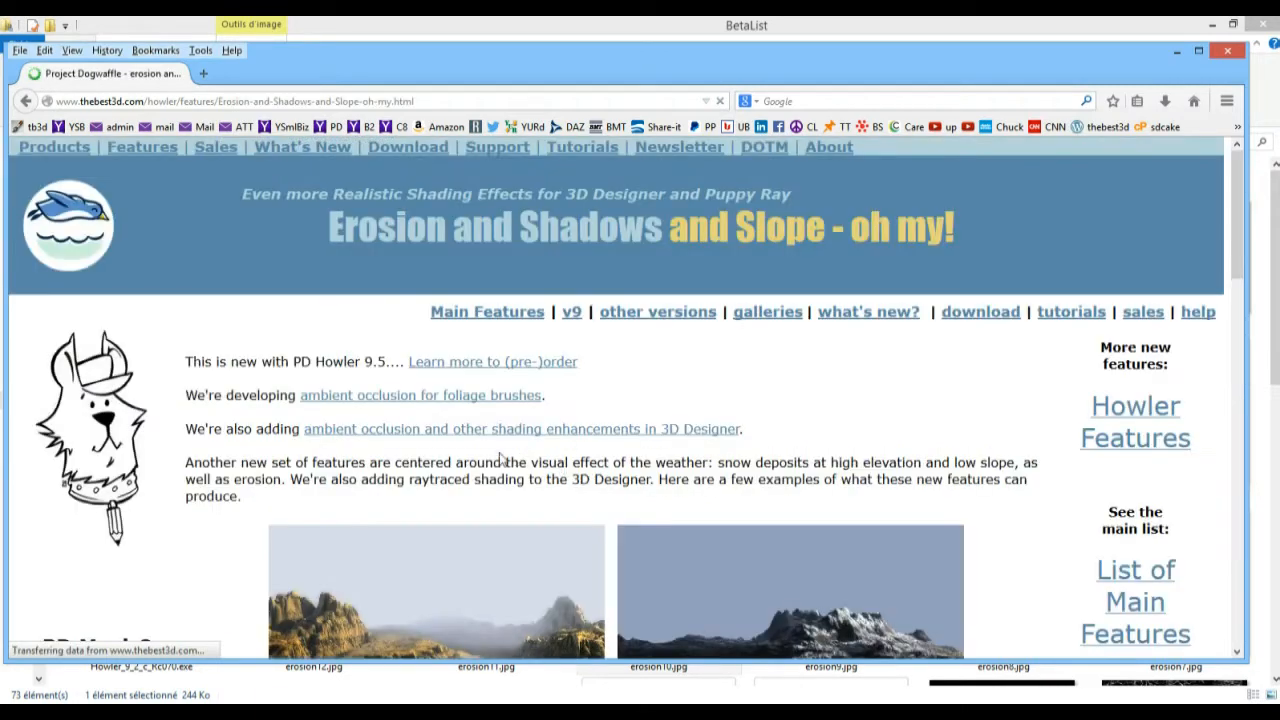
scroll(503, 460, down, 5)
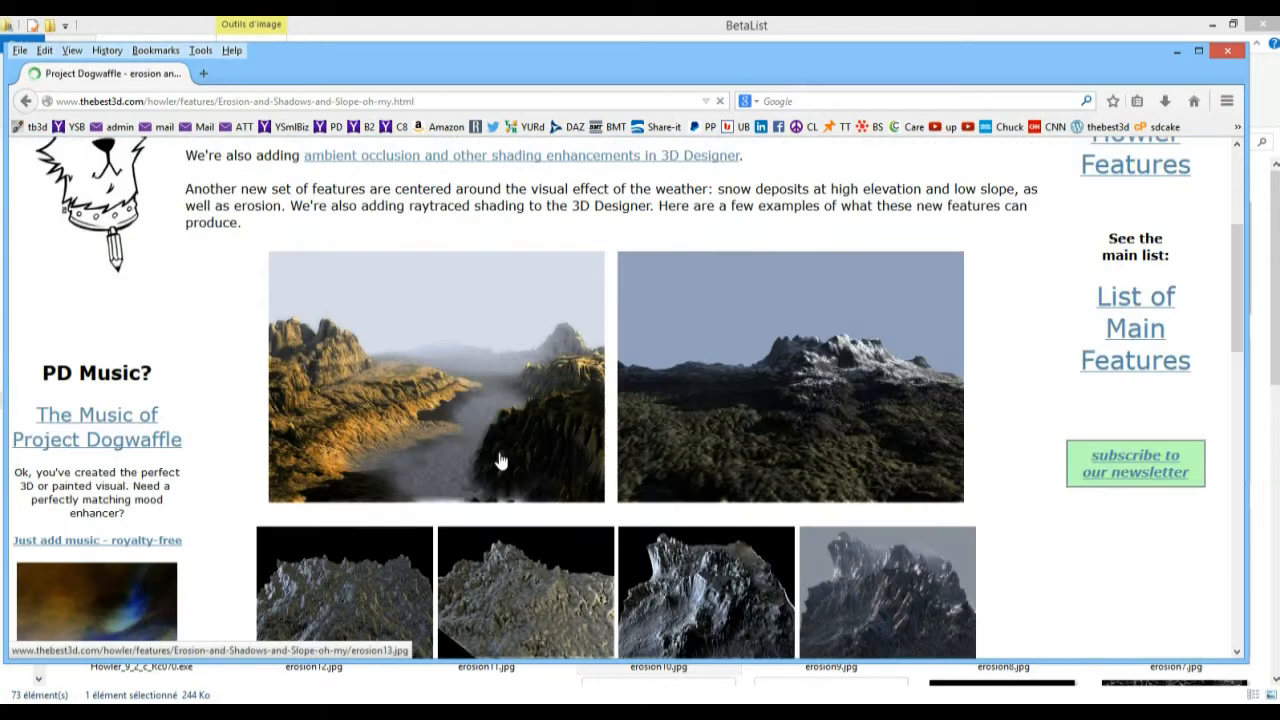
click(868, 352)
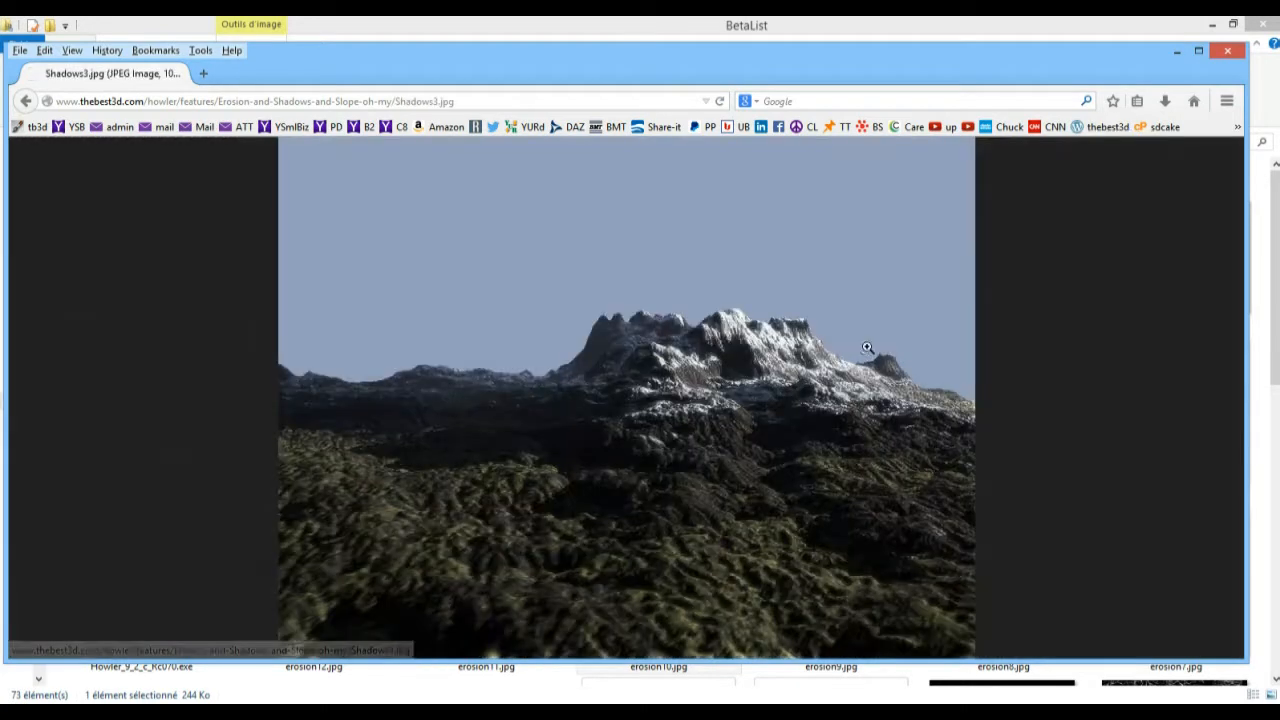
click(732, 363)
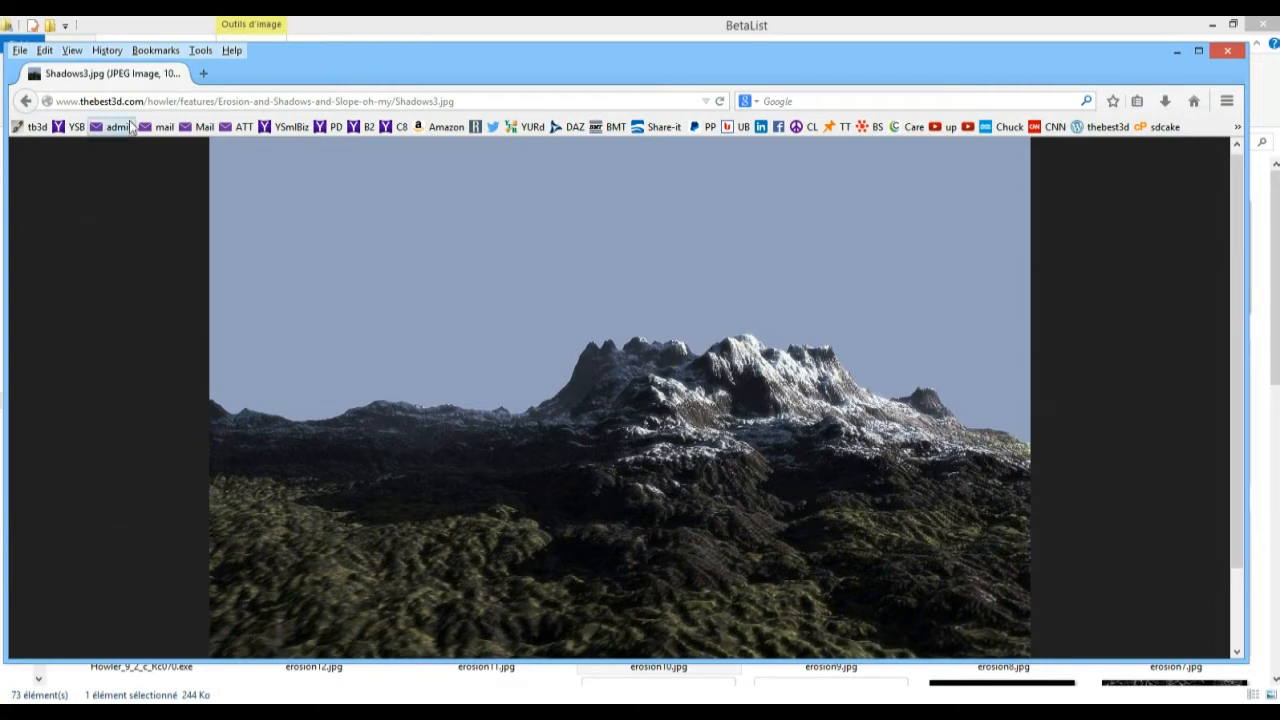
click(27, 102)
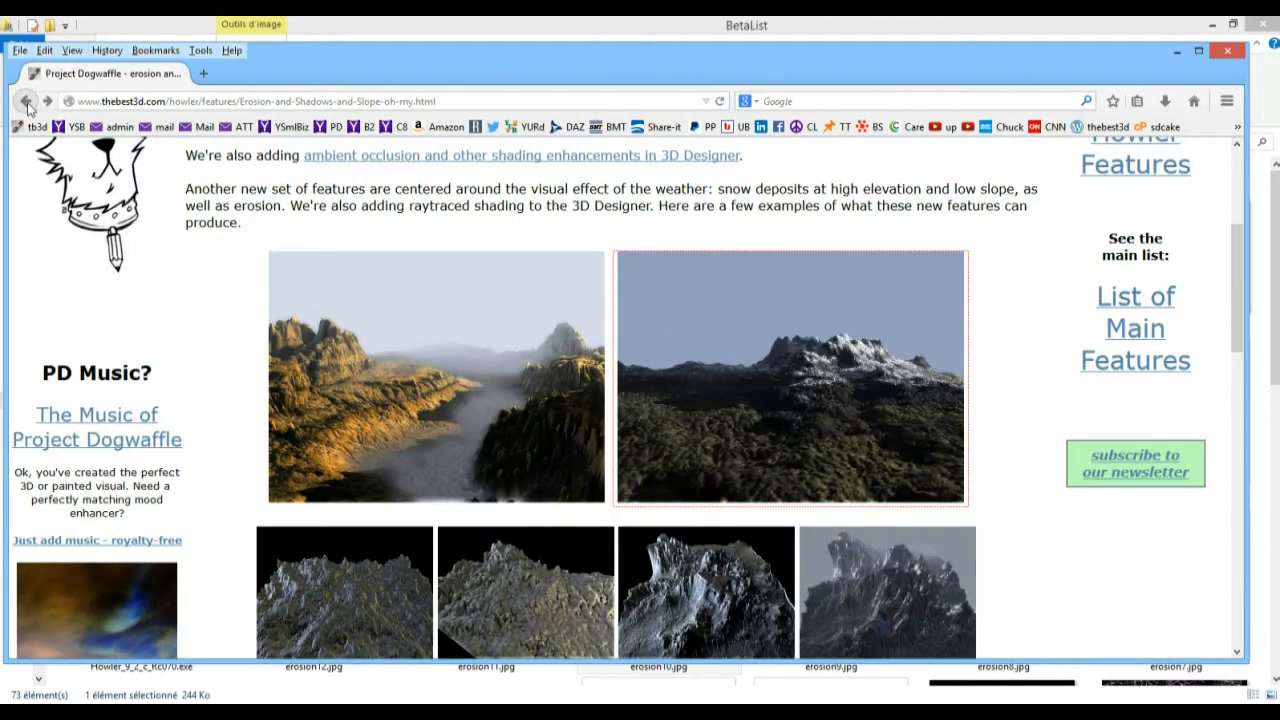
Step: View the full-size foggy canyon example and the snowy crater lake example from the erosion feature page
click(407, 350)
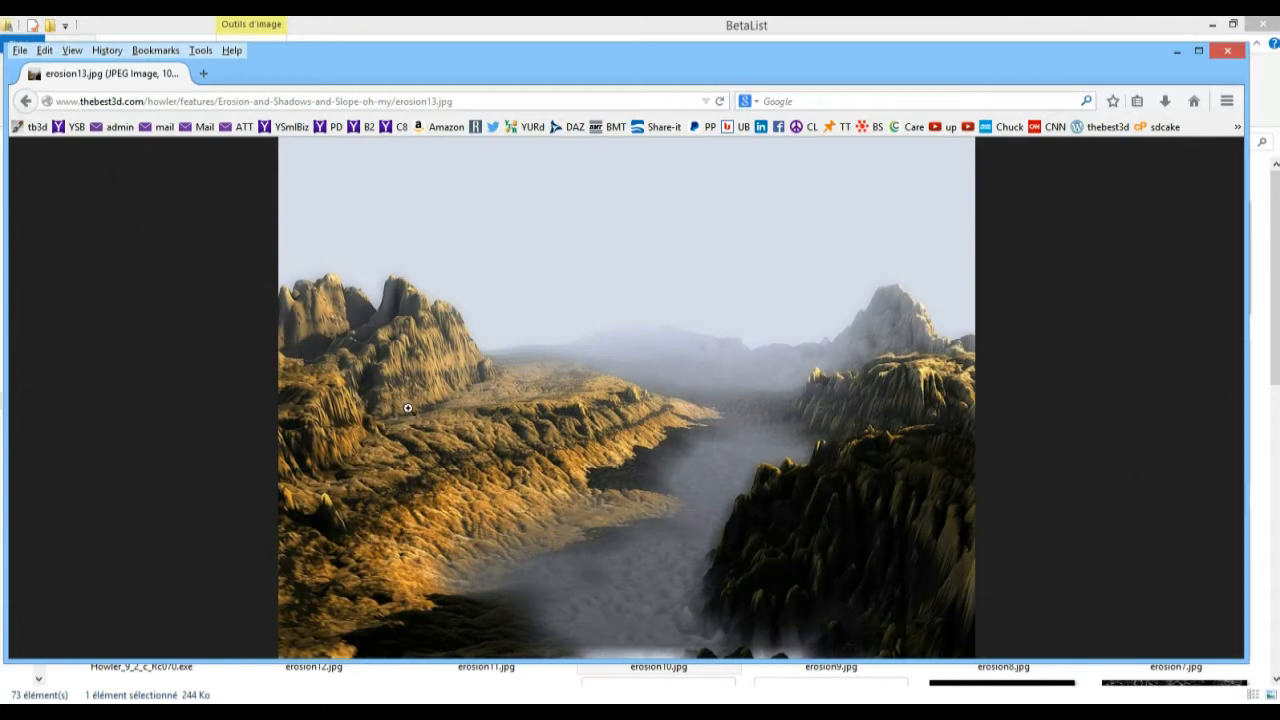
click(27, 102)
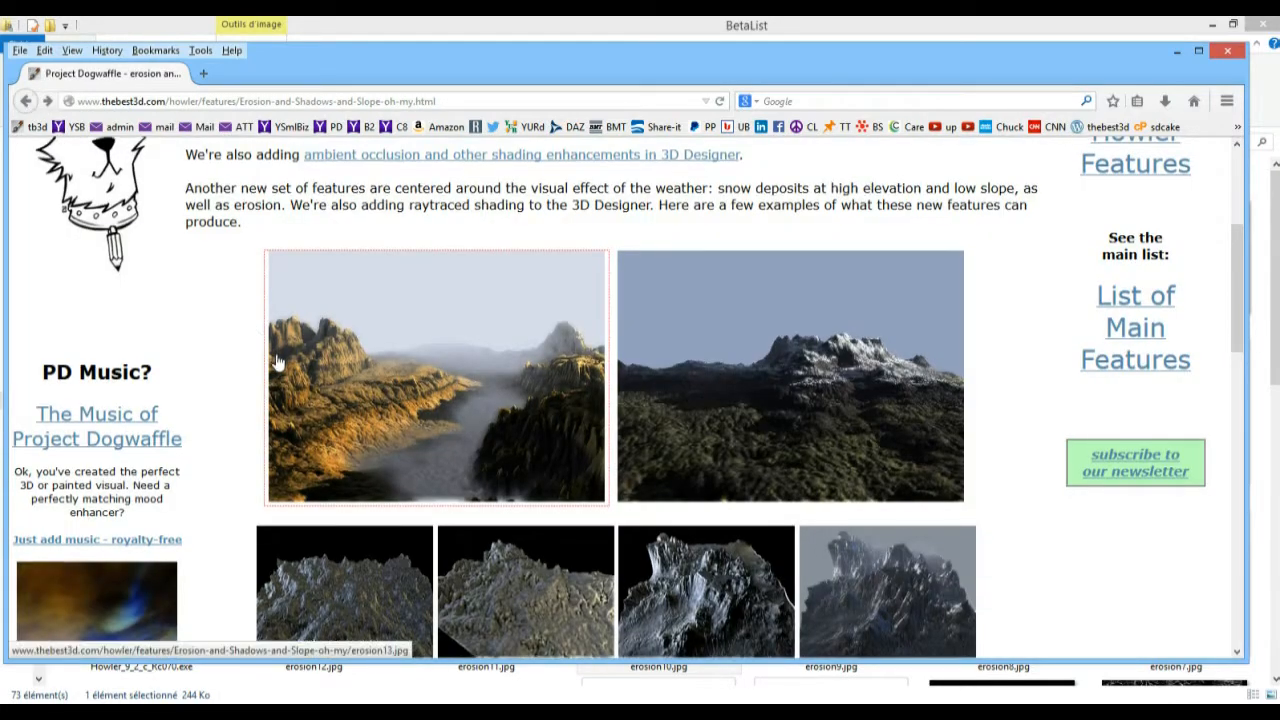
scroll(447, 390, down, 15)
scroll(447, 390, down, 3)
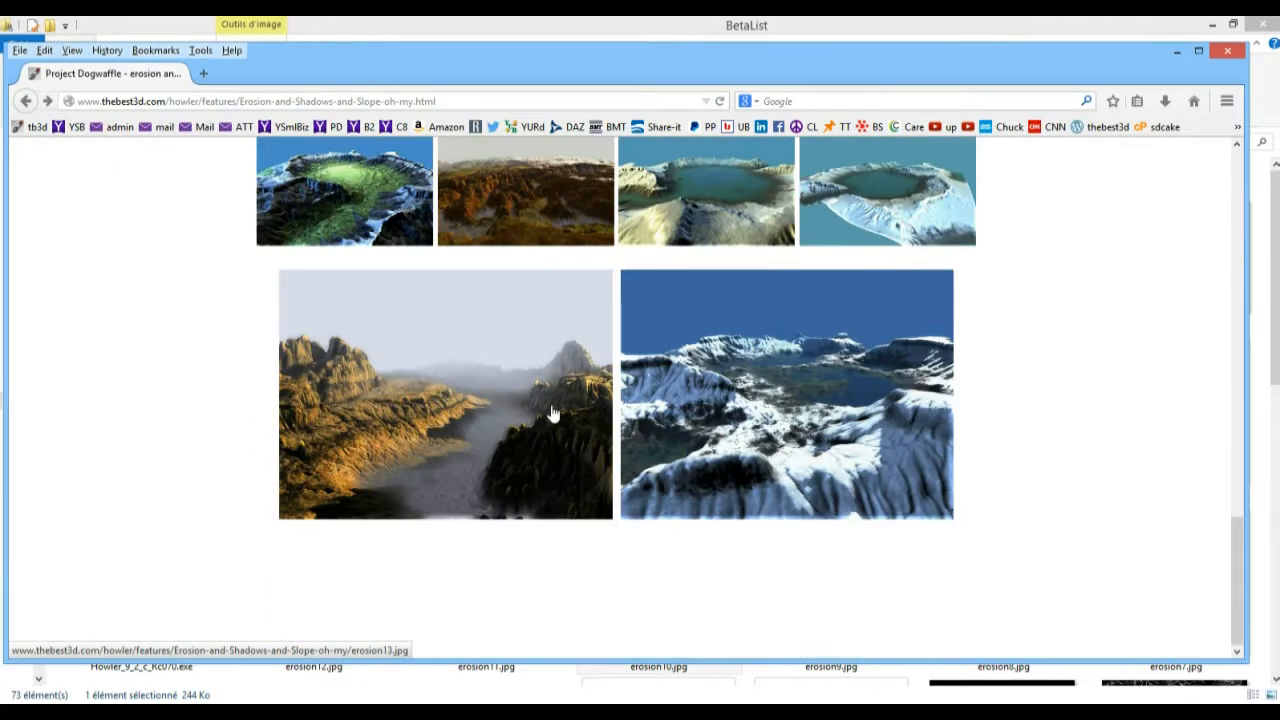
click(750, 424)
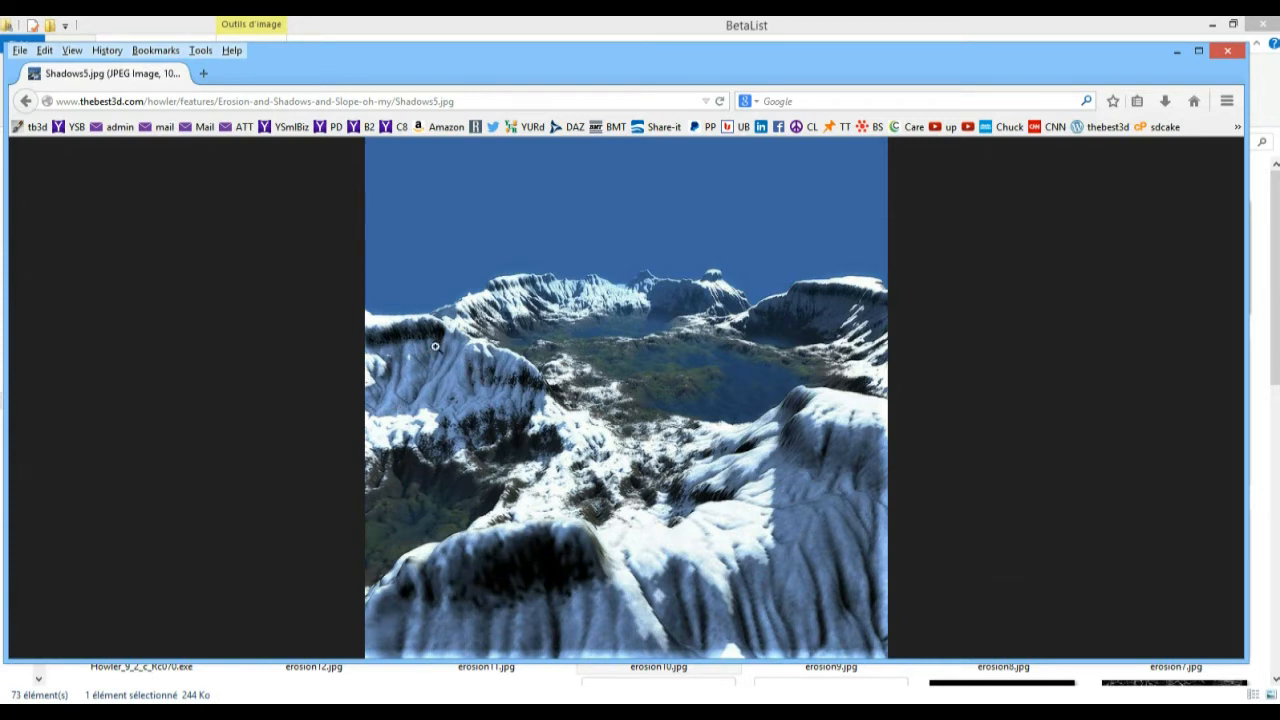
click(26, 101)
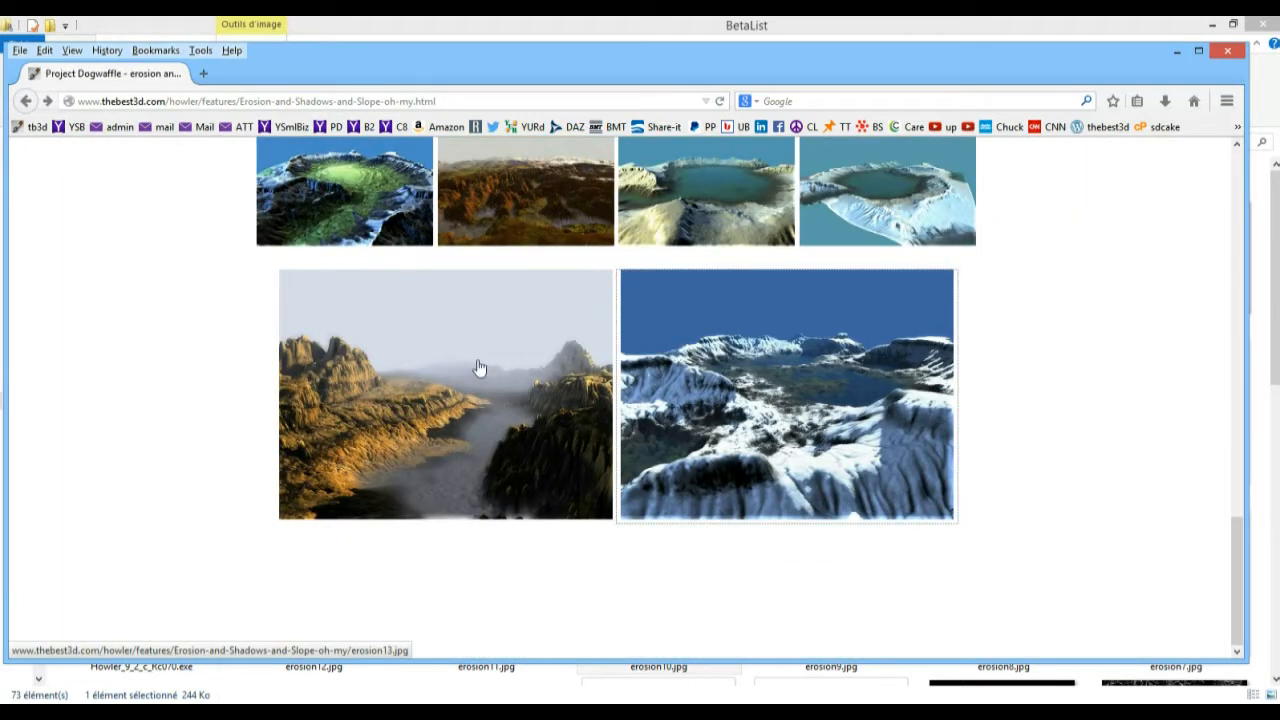
Step: Browse the gallery's terrain thumbnails and view the dark snow-capped mountain example again
scroll(479, 368, up, 10)
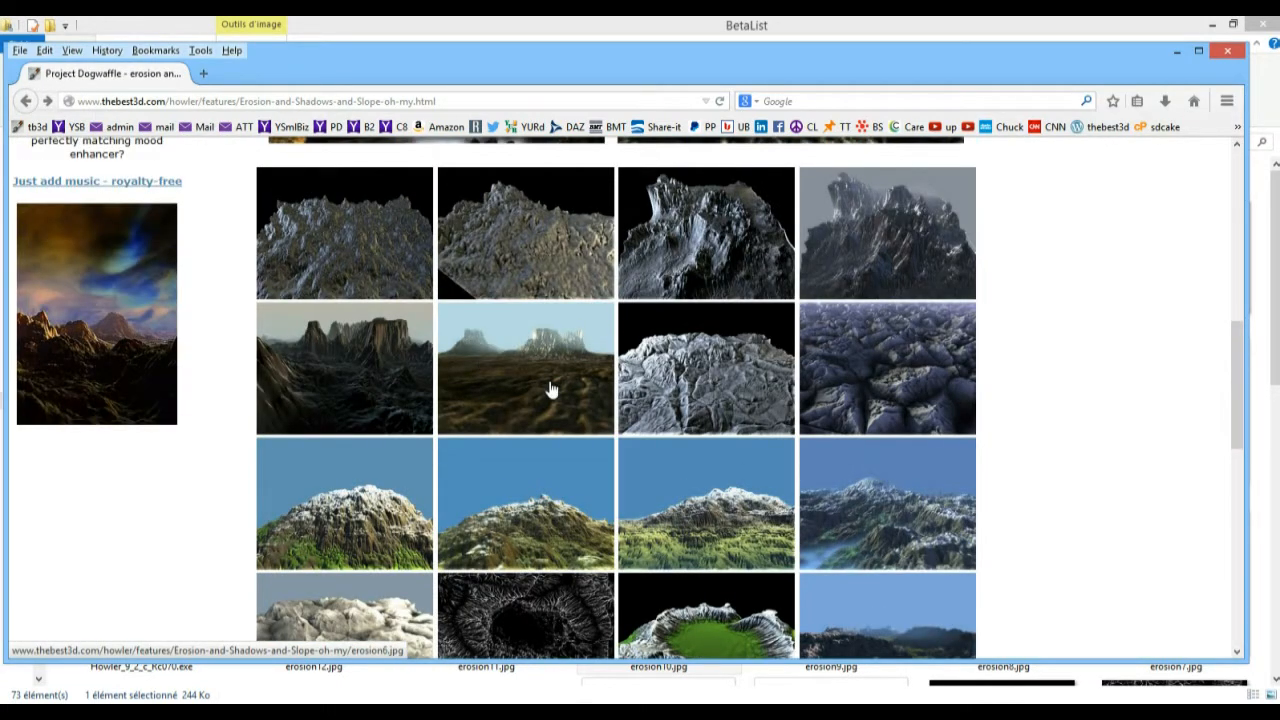
scroll(551, 391, up, 2)
scroll(722, 360, up, 4)
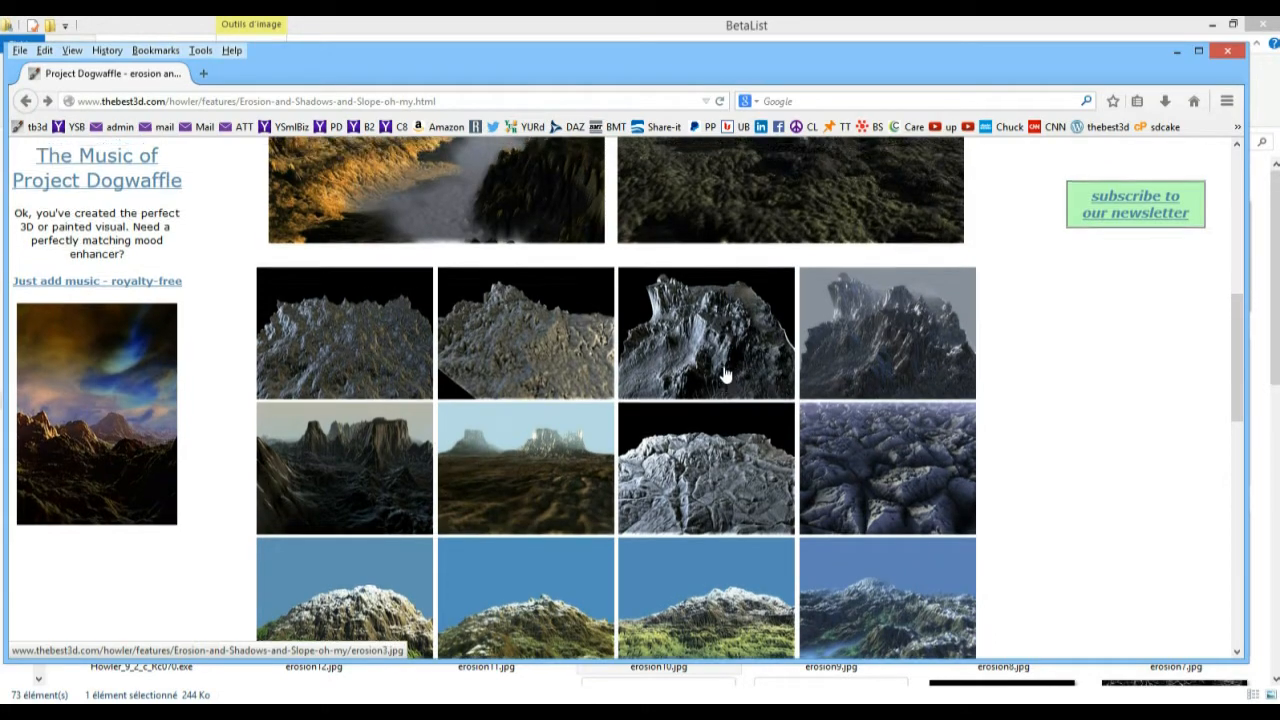
click(812, 293)
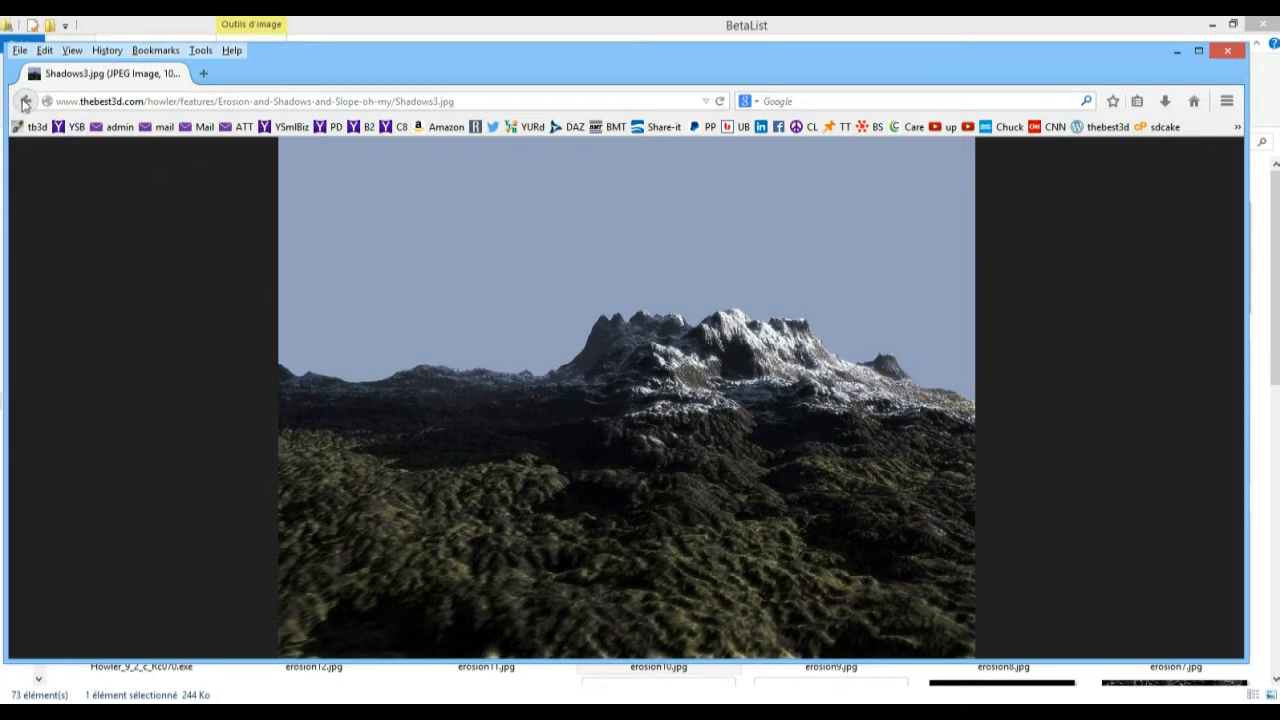
click(25, 101)
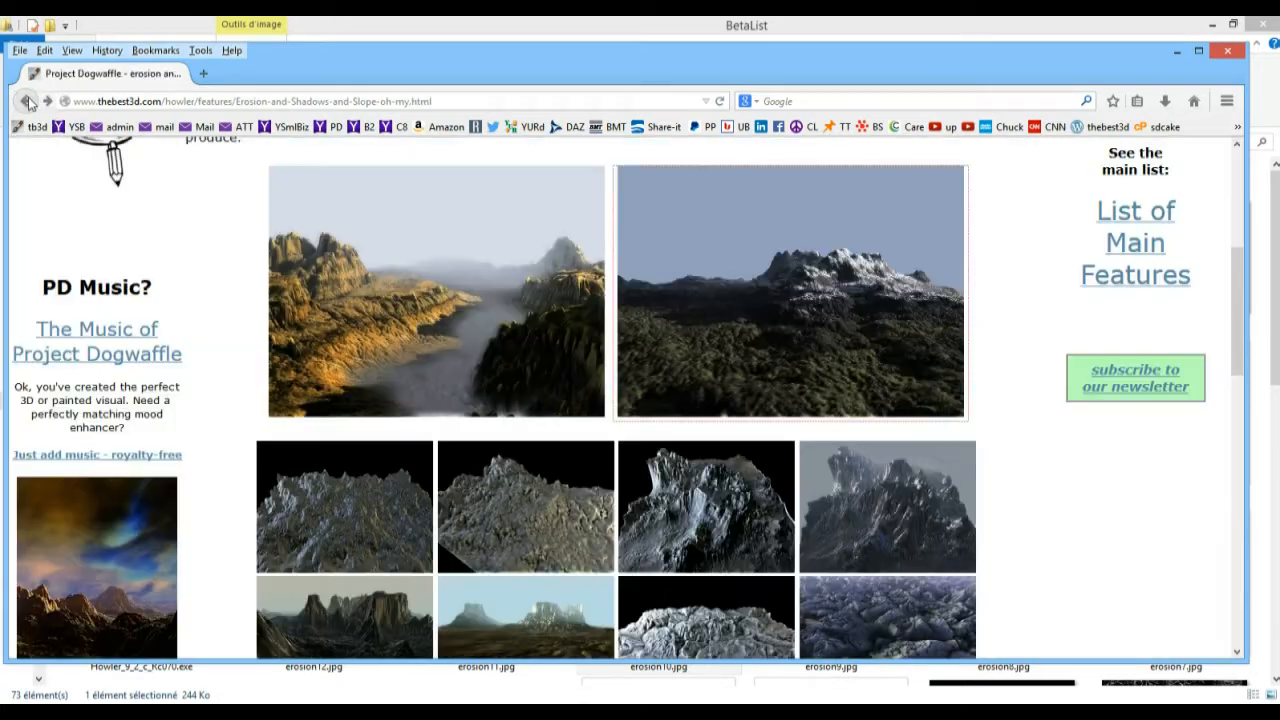
click(742, 316)
click(25, 101)
Step: Switch to Howler and fill the blank canvas with seamless black-and-white Plasma noise
click(715, 710)
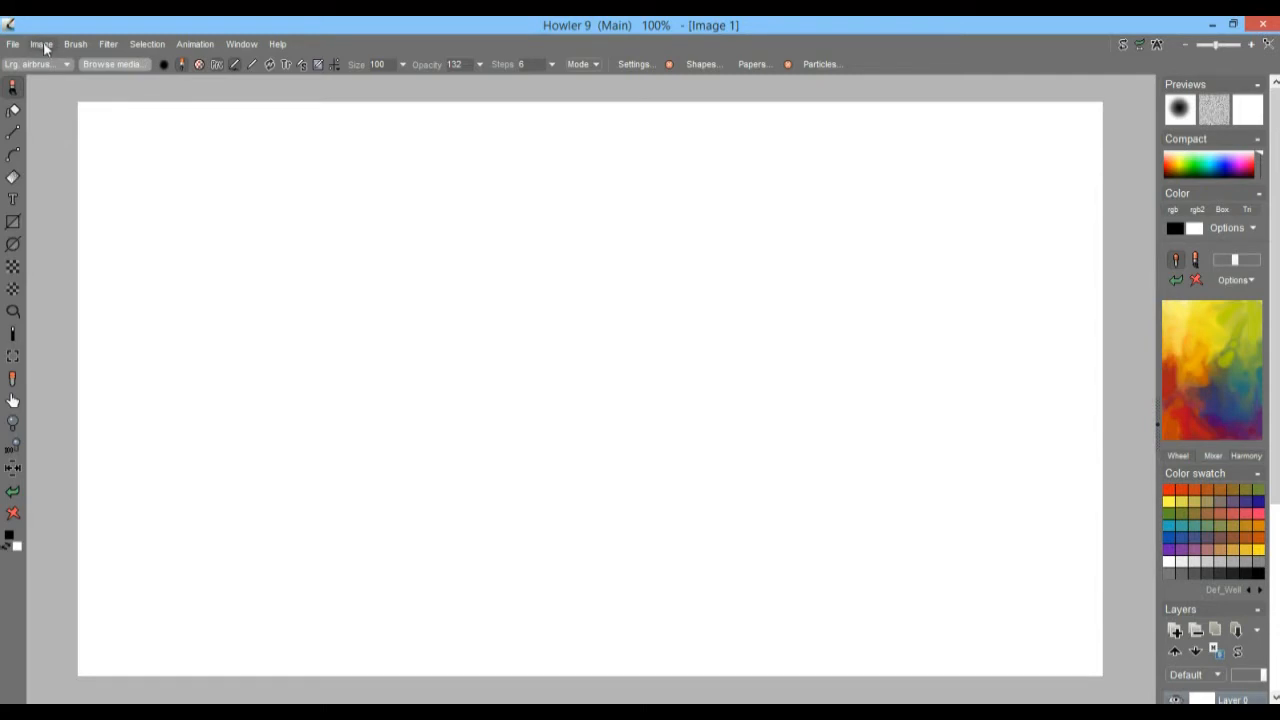
click(108, 45)
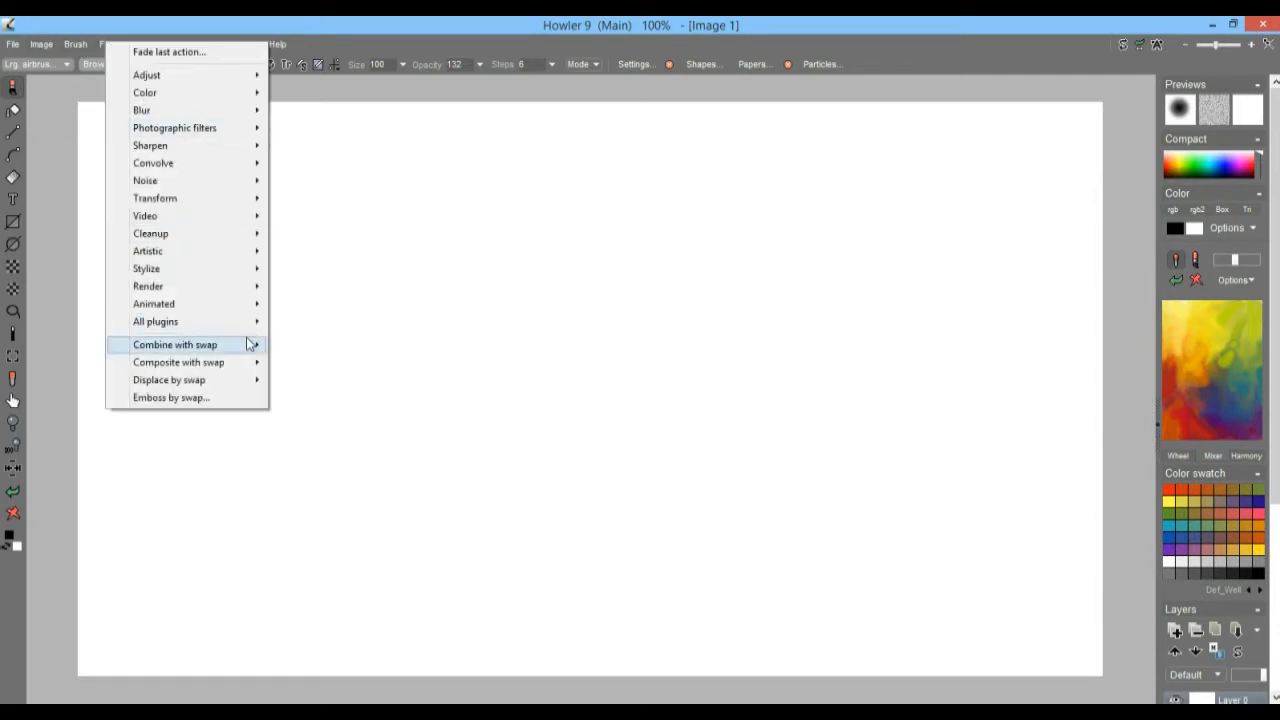
mouse_move(215, 287)
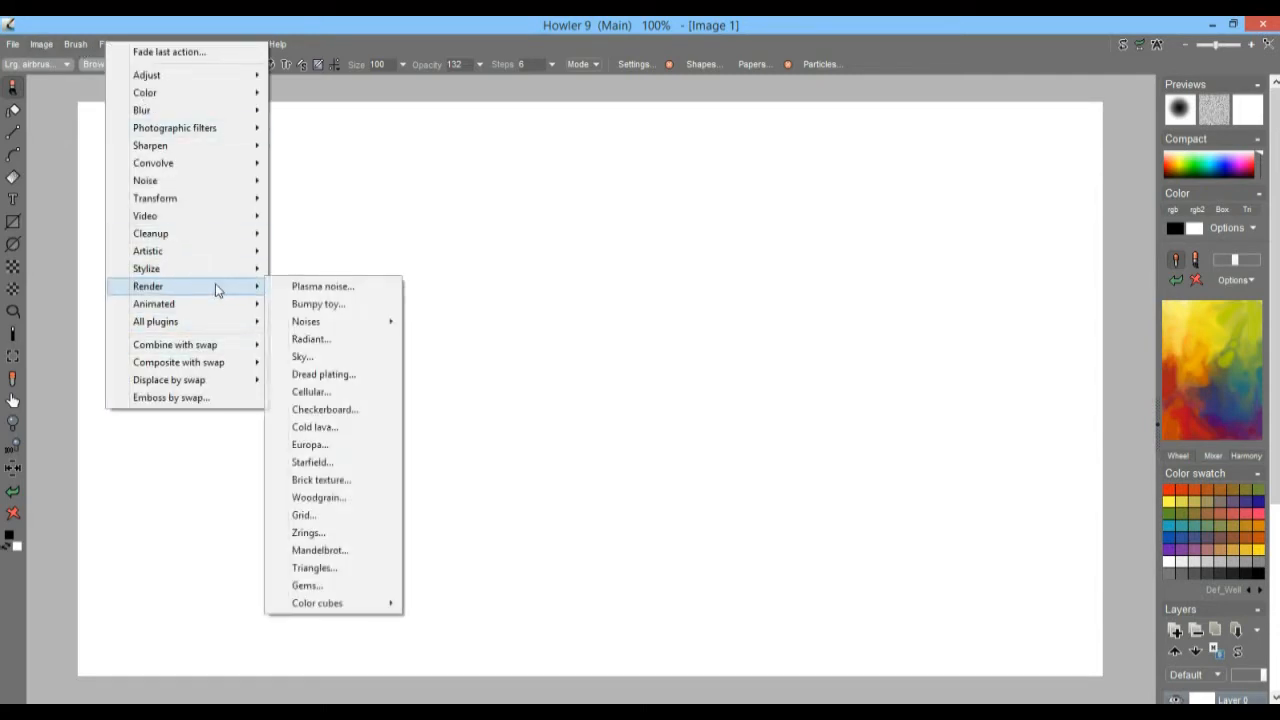
click(322, 287)
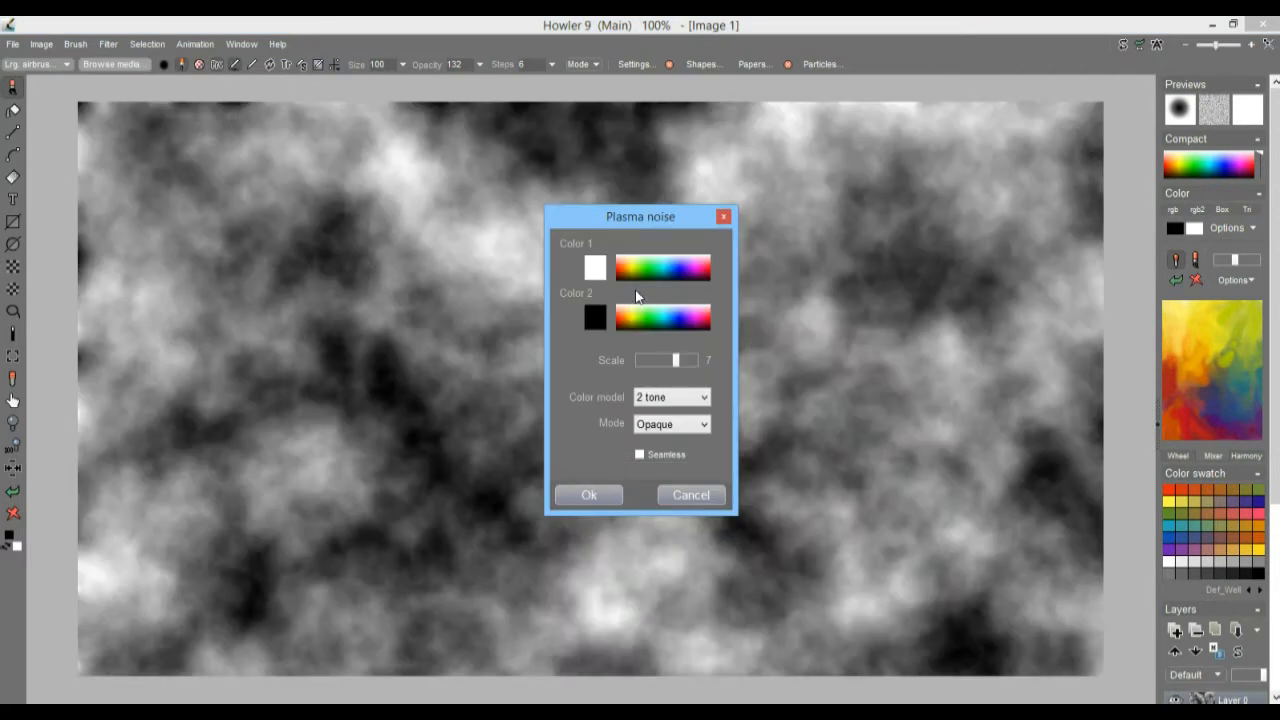
click(645, 456)
click(591, 494)
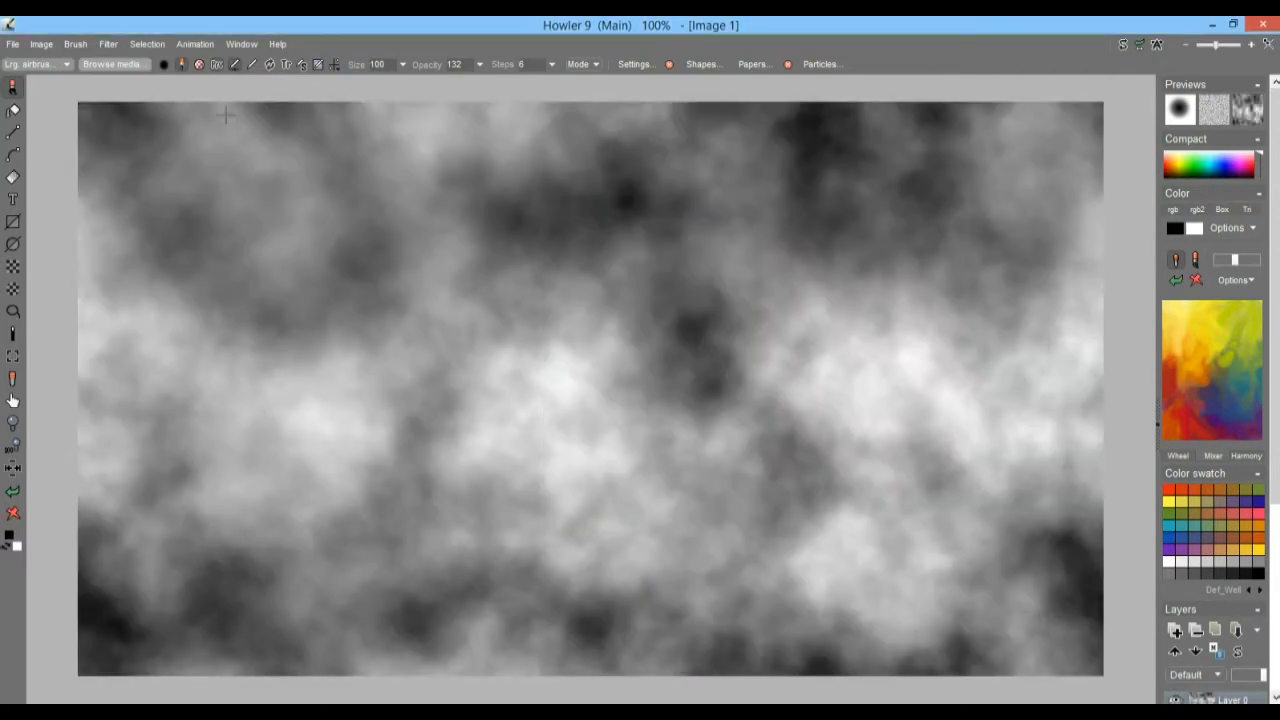
Step: Raise the noise image's contrast with an S-shaped RGB curve through points at about 111/34 and 213/240
scroll(589, 254, down, 2)
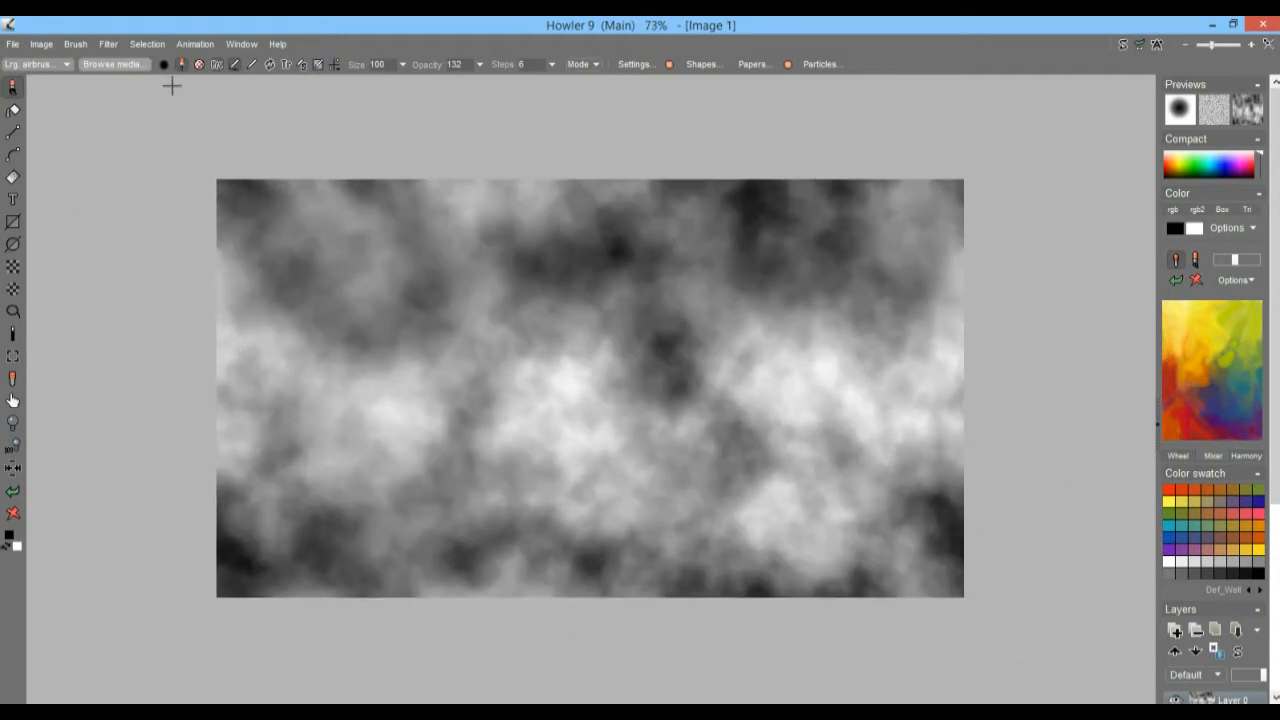
click(109, 46)
mouse_move(207, 90)
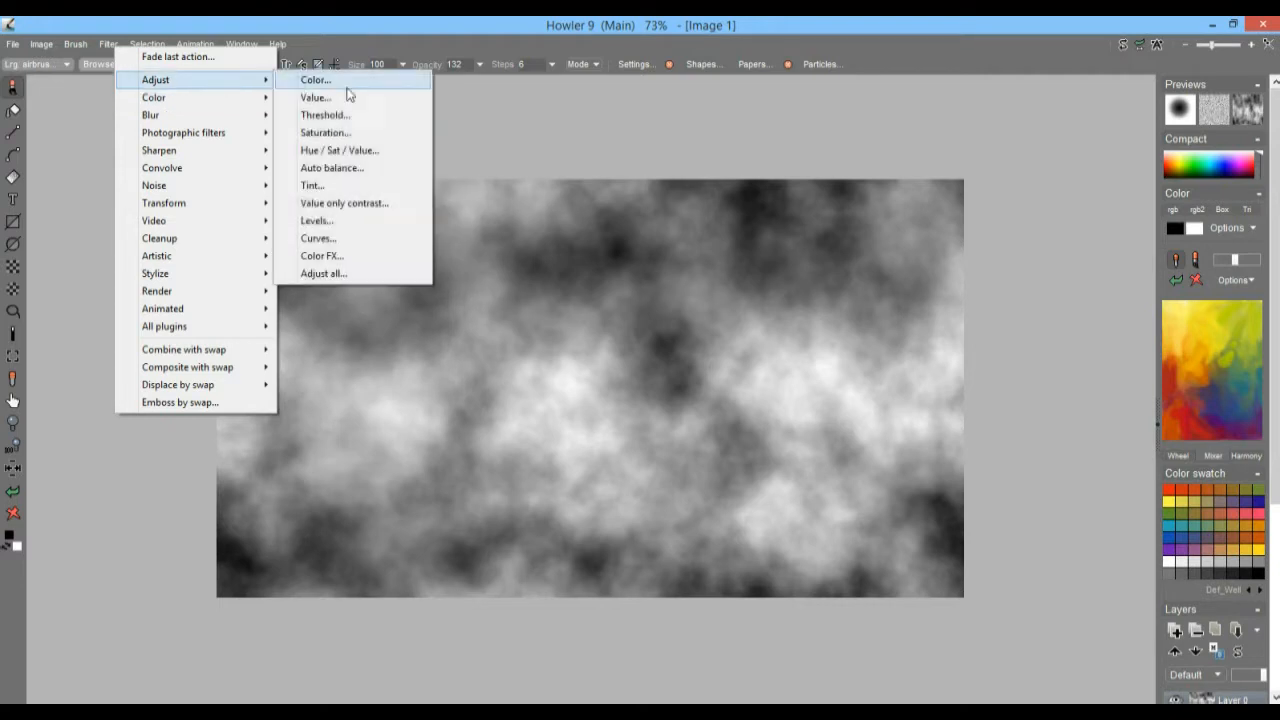
click(338, 244)
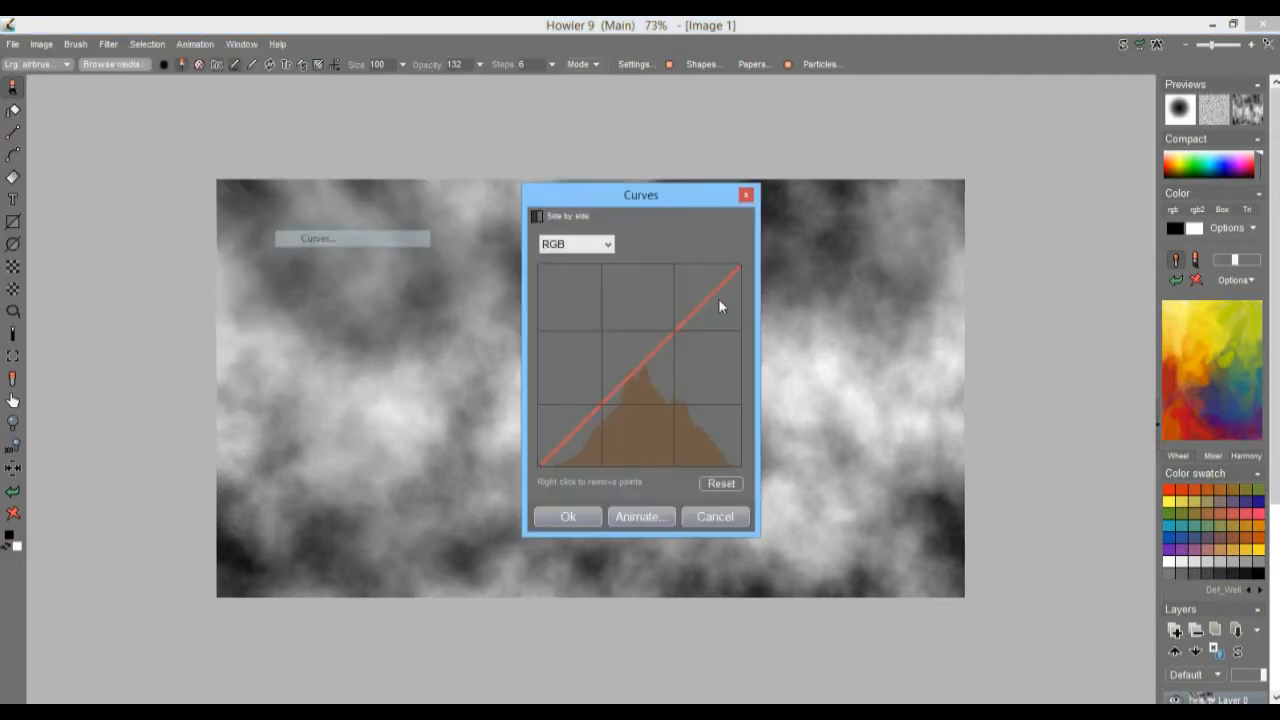
drag(723, 280, 705, 275)
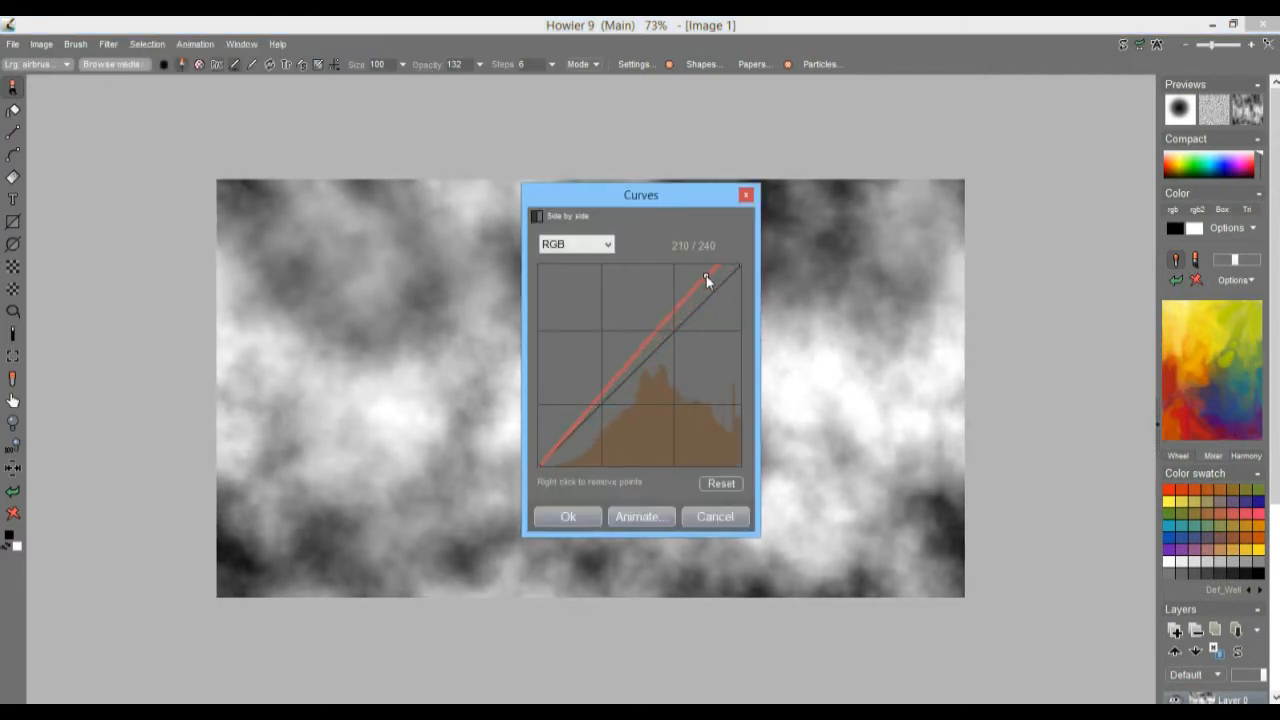
drag(575, 434, 626, 445)
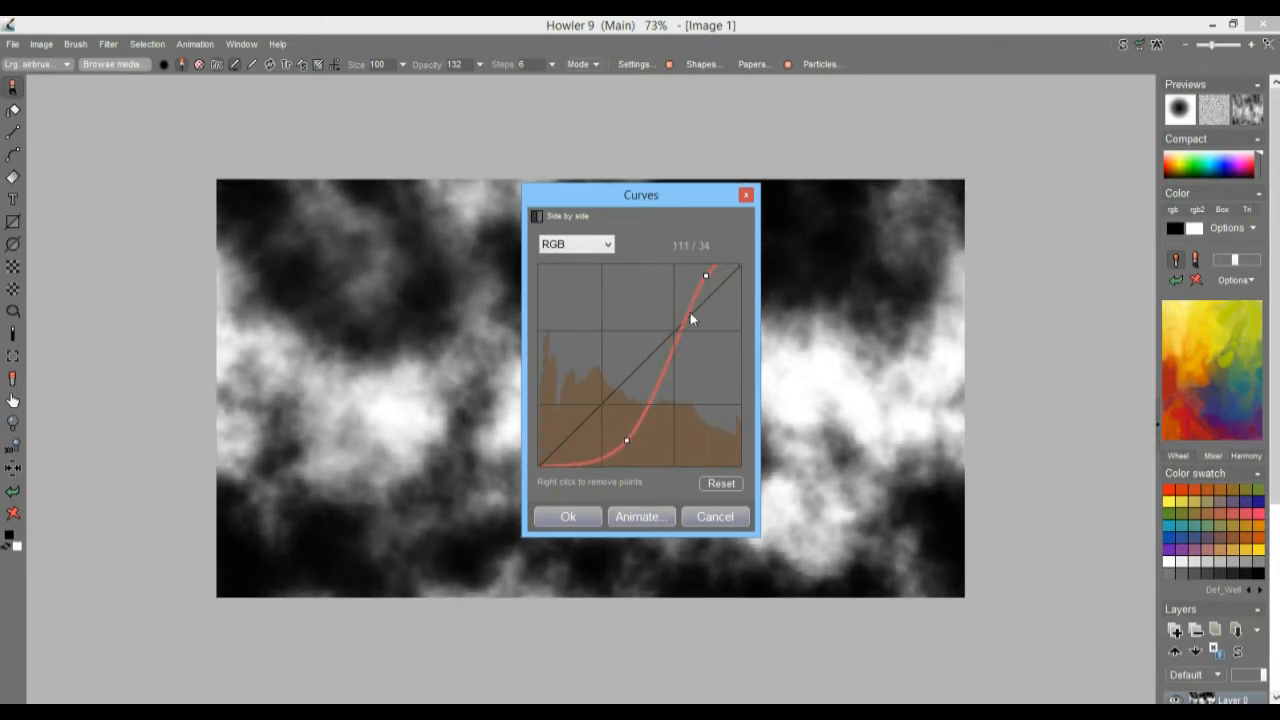
mouse_move(705, 277)
mouse_down()
mouse_move(692, 277)
mouse_move(708, 277)
mouse_up()
drag(660, 190, 968, 126)
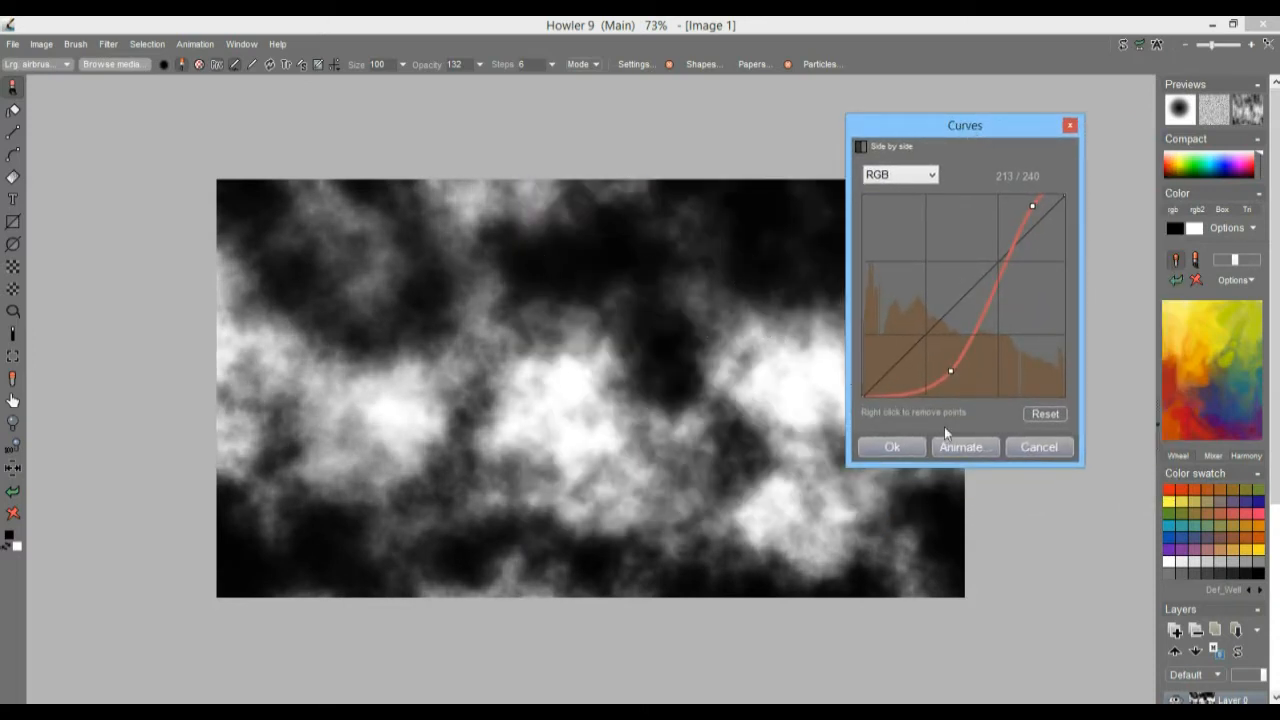
click(893, 447)
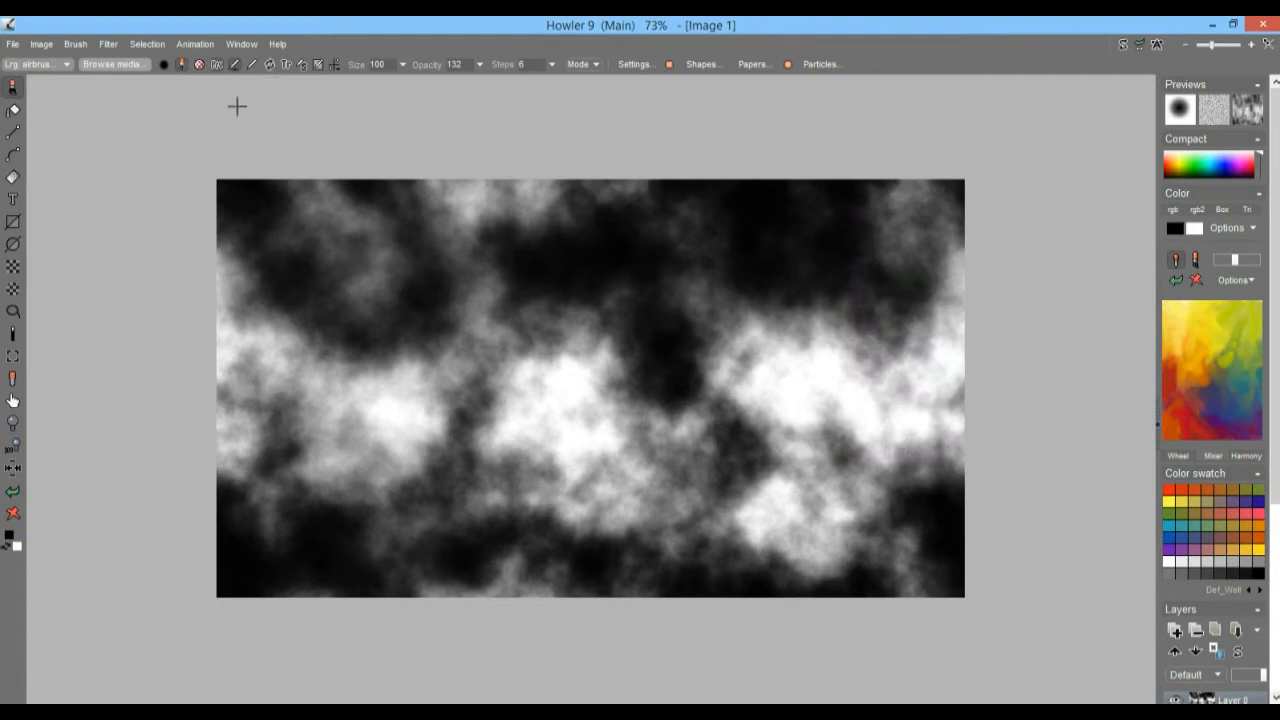
Step: Store a copy of the contrasted noise image in a floating thumbnail window placed beside the canvas's lower-left corner
click(37, 50)
click(91, 140)
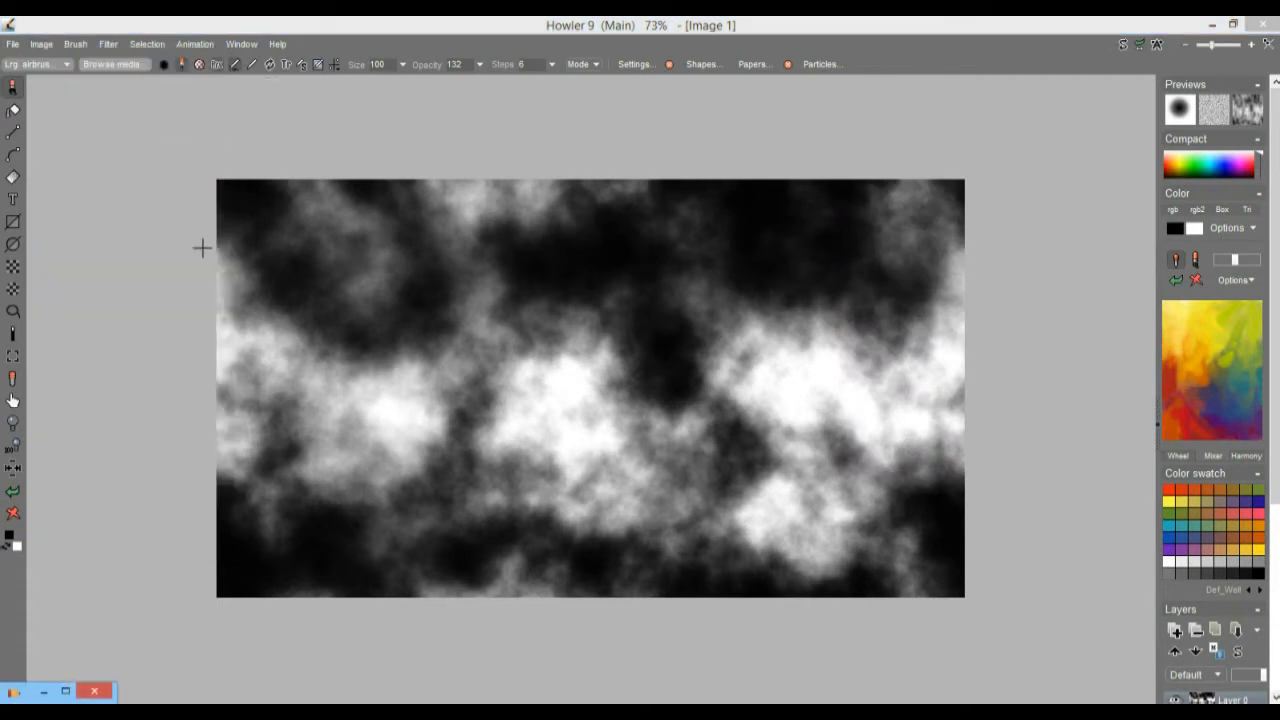
click(43, 691)
drag(99, 556, 69, 600)
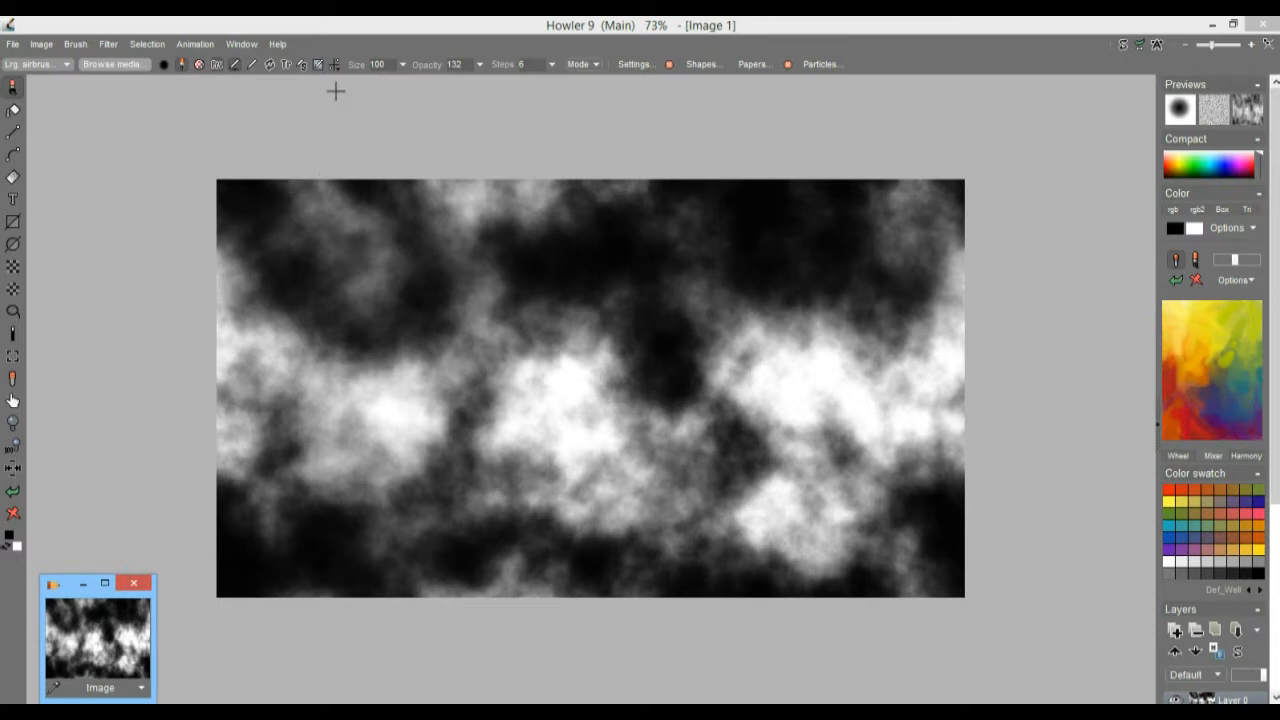
Step: Render the noise image as a terrain with the 3D Designer filter, keeping its dialog clear of most of the preview
click(109, 43)
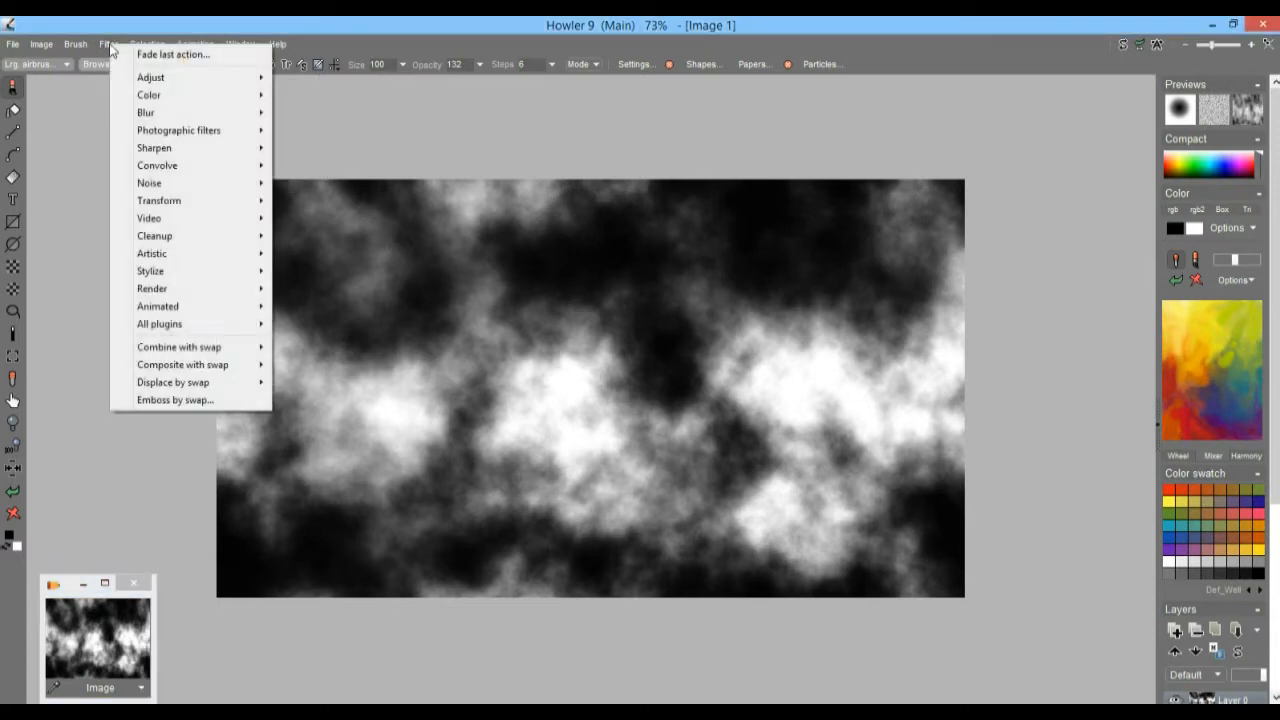
mouse_move(202, 204)
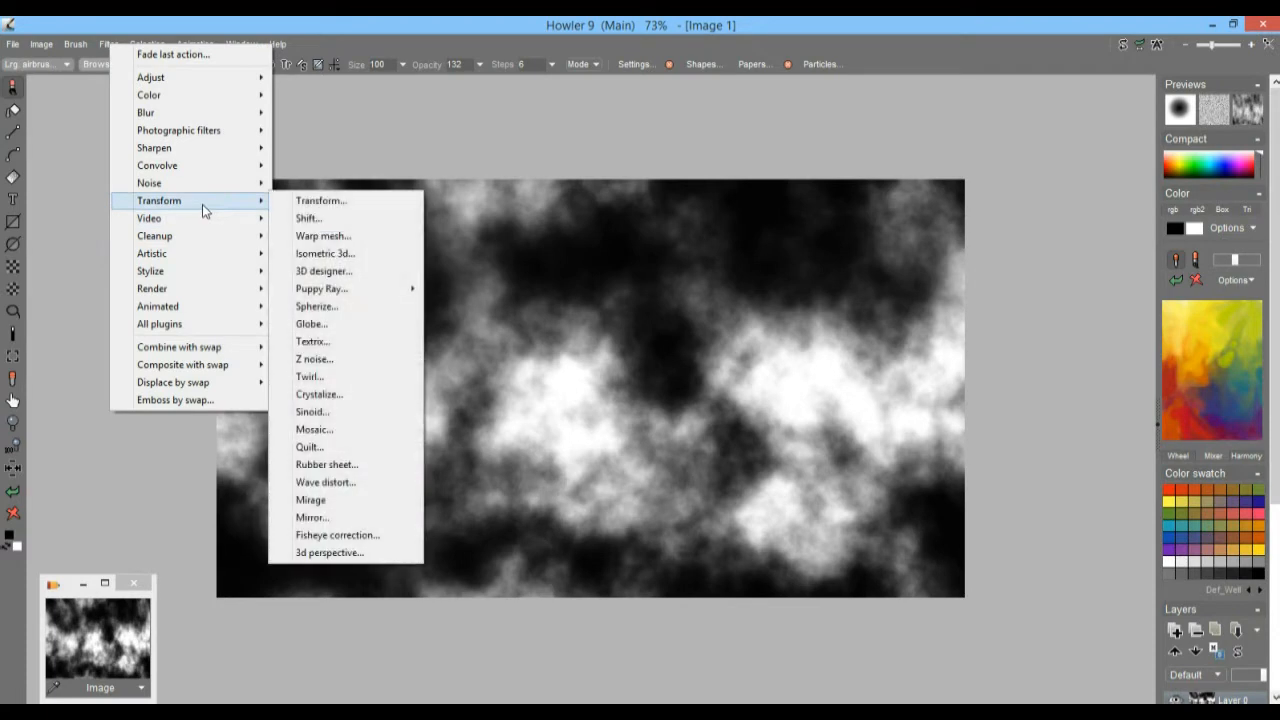
click(349, 272)
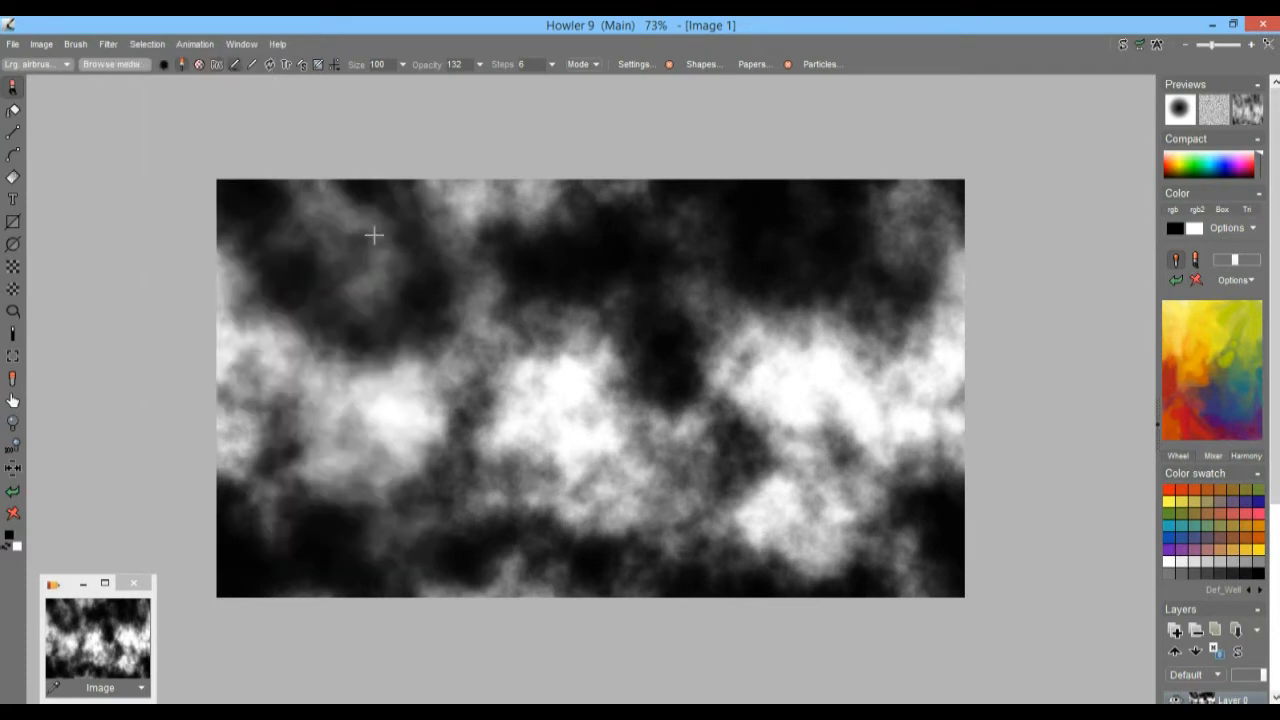
drag(607, 117, 162, 106)
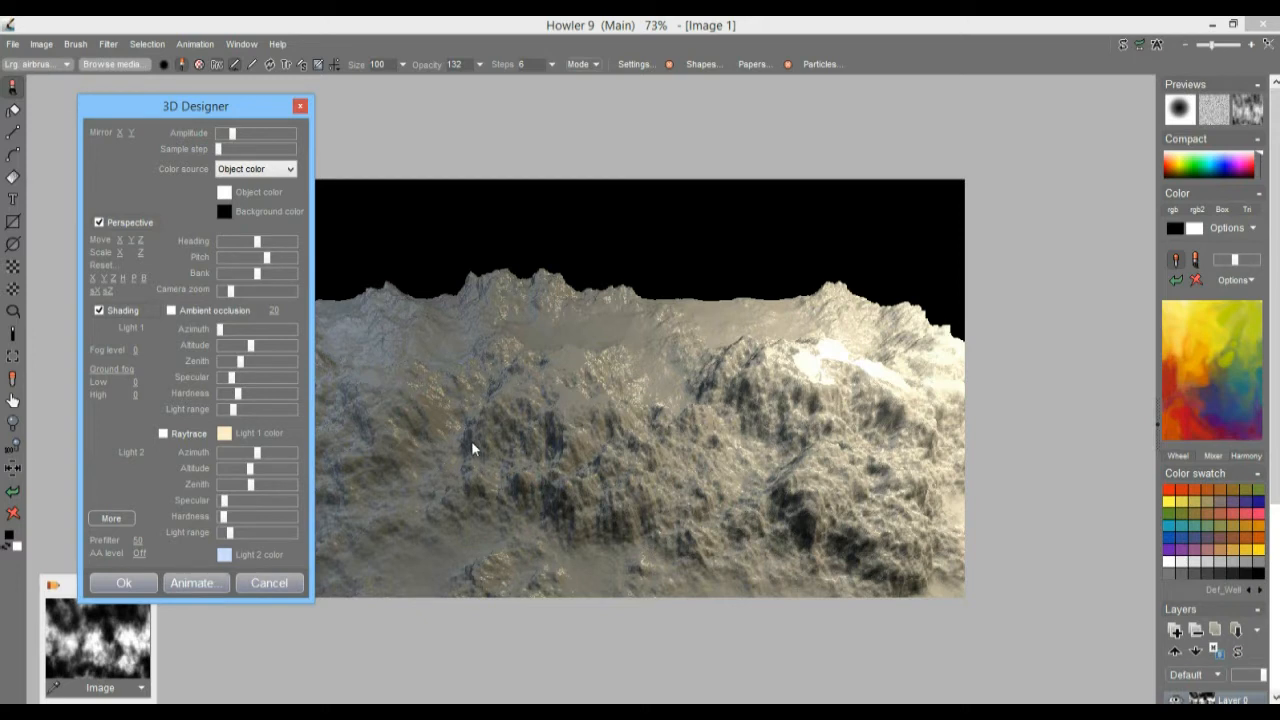
Step: Enable erosion on the terrain at the maximum amount and move the view closer along Z
click(110, 519)
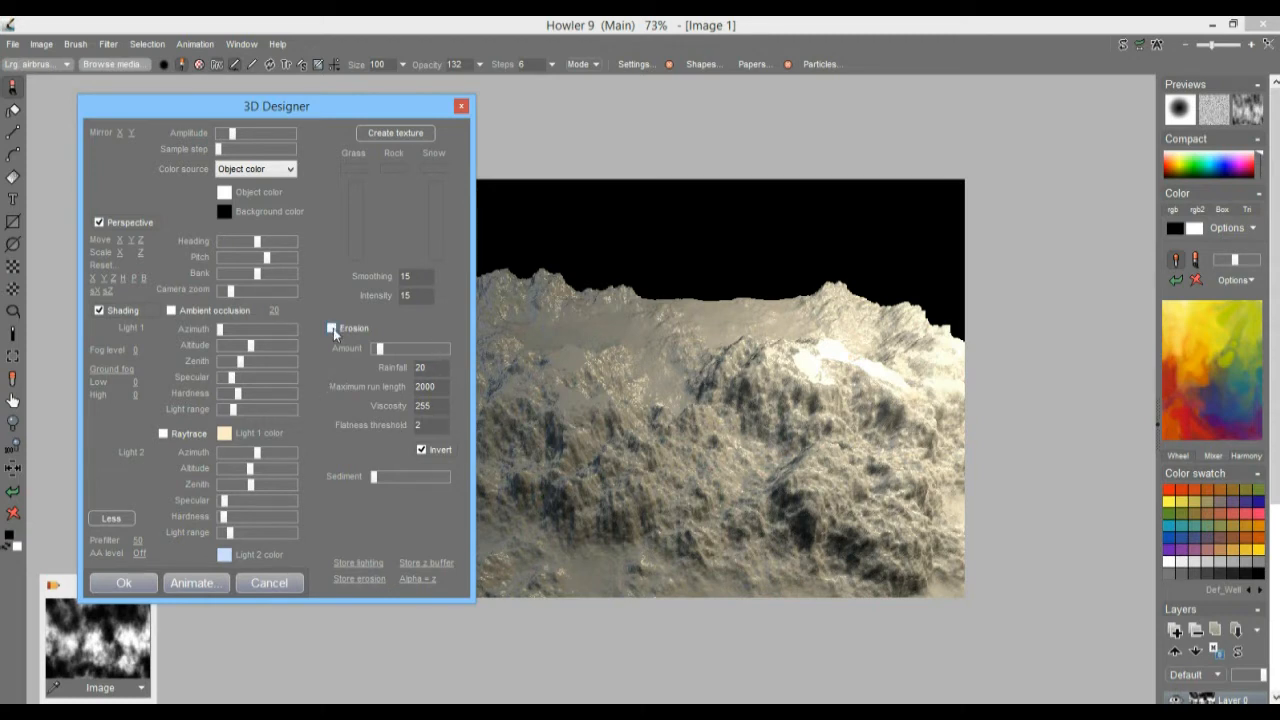
drag(379, 348, 446, 347)
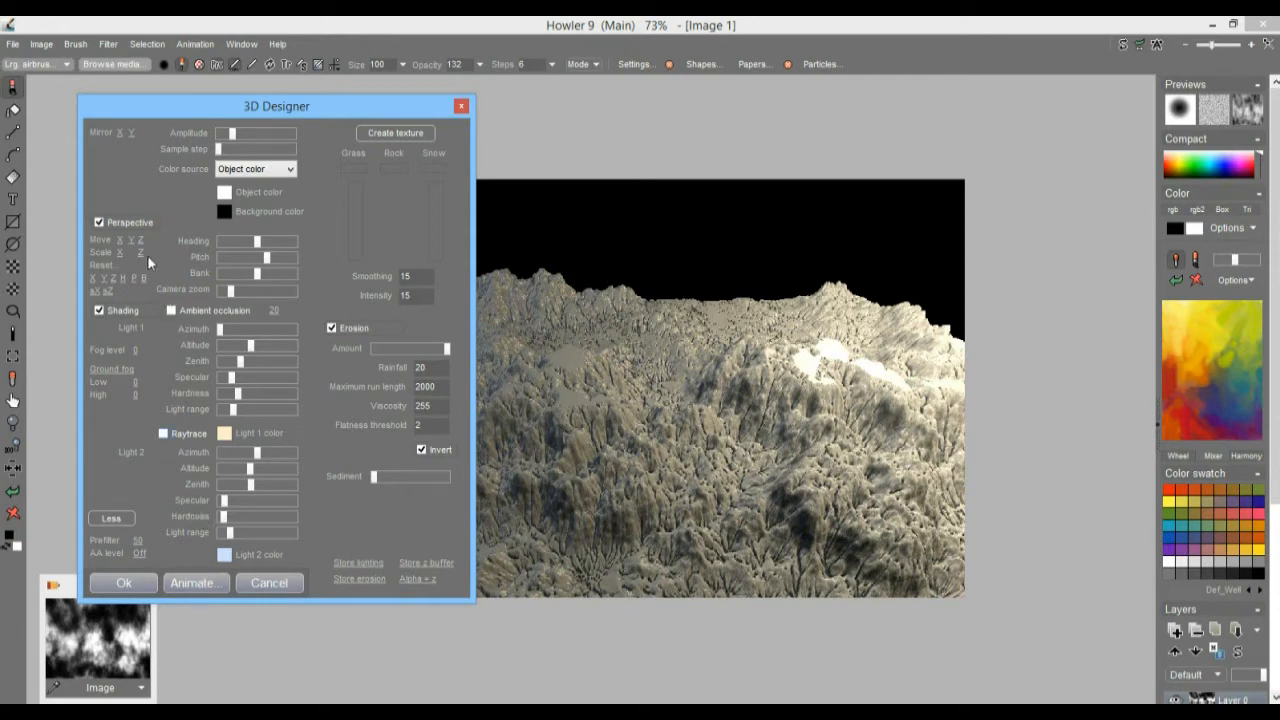
drag(143, 240, 27, 285)
drag(145, 241, 87, 285)
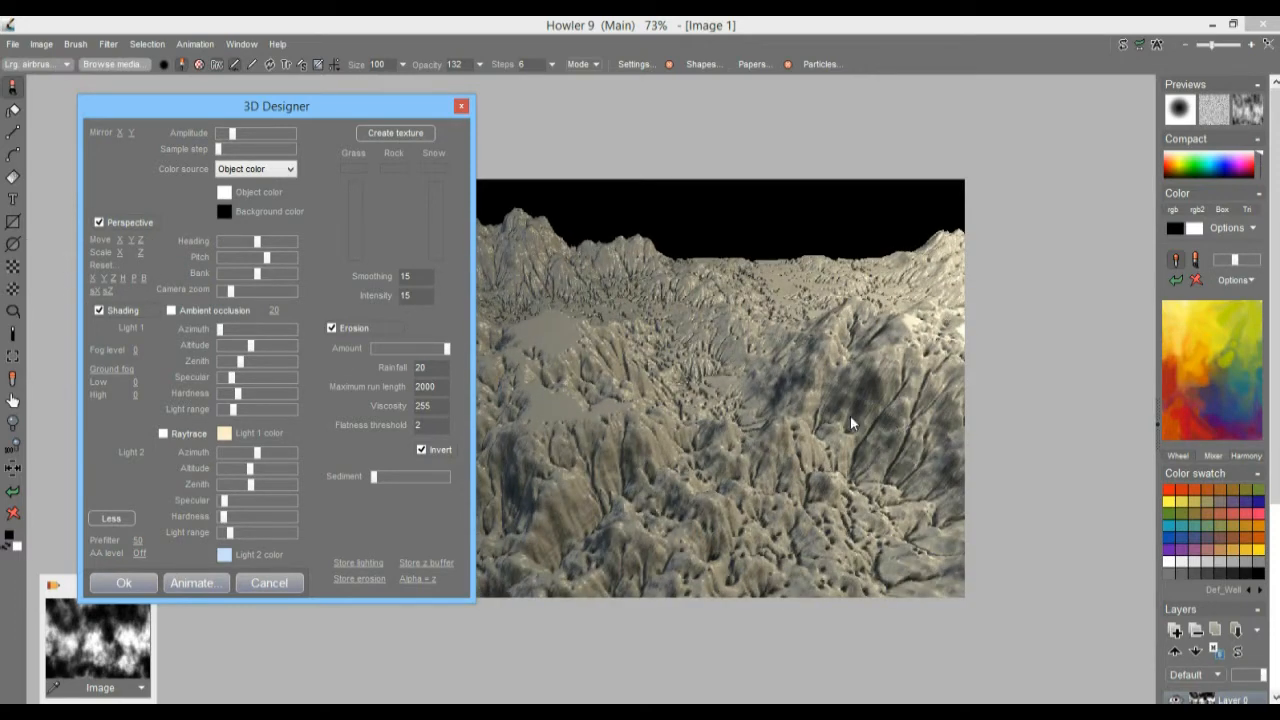
Step: Try lower erosion amounts on the terrain, settle at about two thirds, and raise the amplitude slightly
mouse_move(425, 348)
mouse_down()
mouse_move(376, 348)
mouse_move(444, 357)
mouse_up()
drag(422, 355, 423, 348)
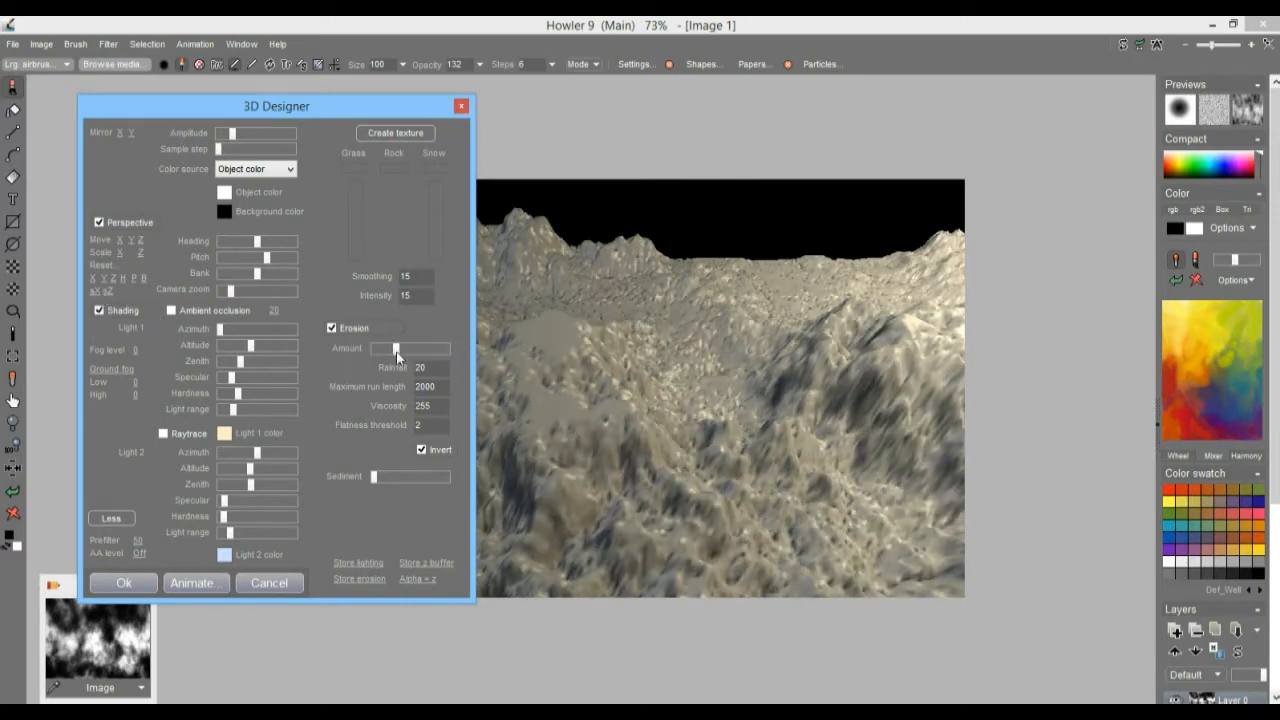
mouse_move(232, 133)
mouse_down()
mouse_move(277, 133)
mouse_move(235, 134)
mouse_move(247, 135)
mouse_move(240, 147)
mouse_up()
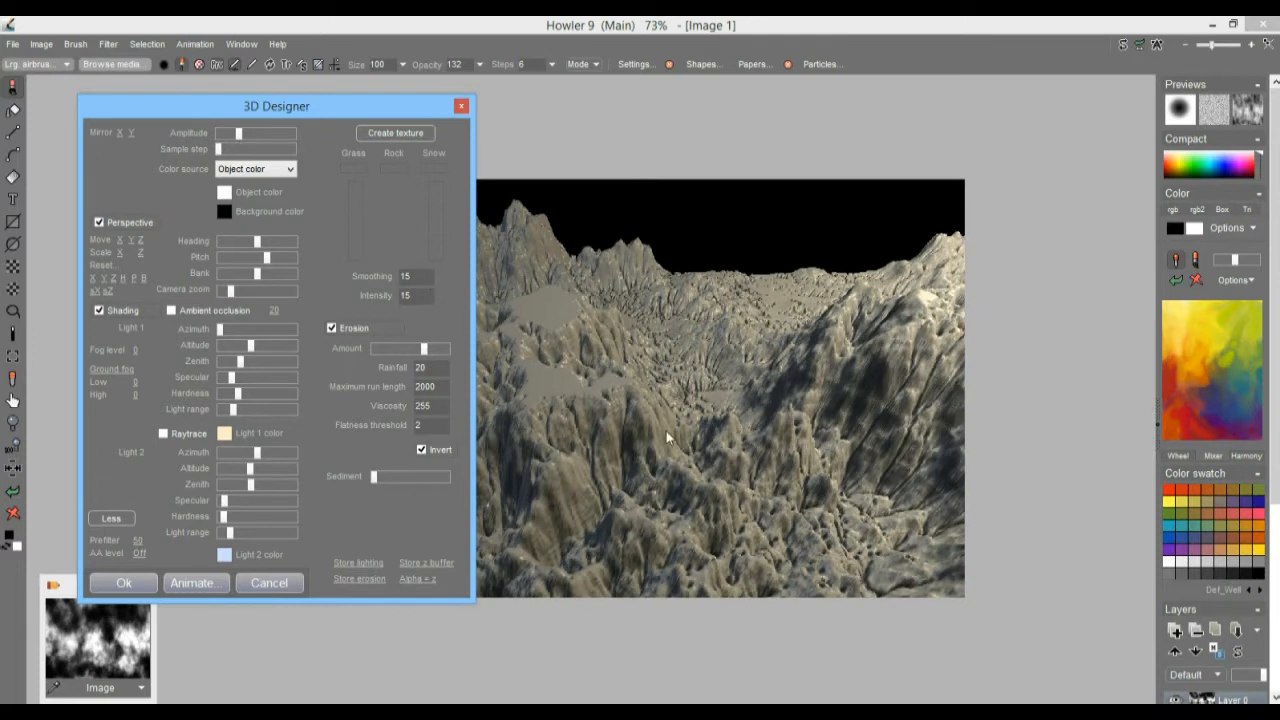
Step: Lower the erosion amount to about a third and reduce the amplitude with shading temporarily off, restoring shading at the end
click(99, 310)
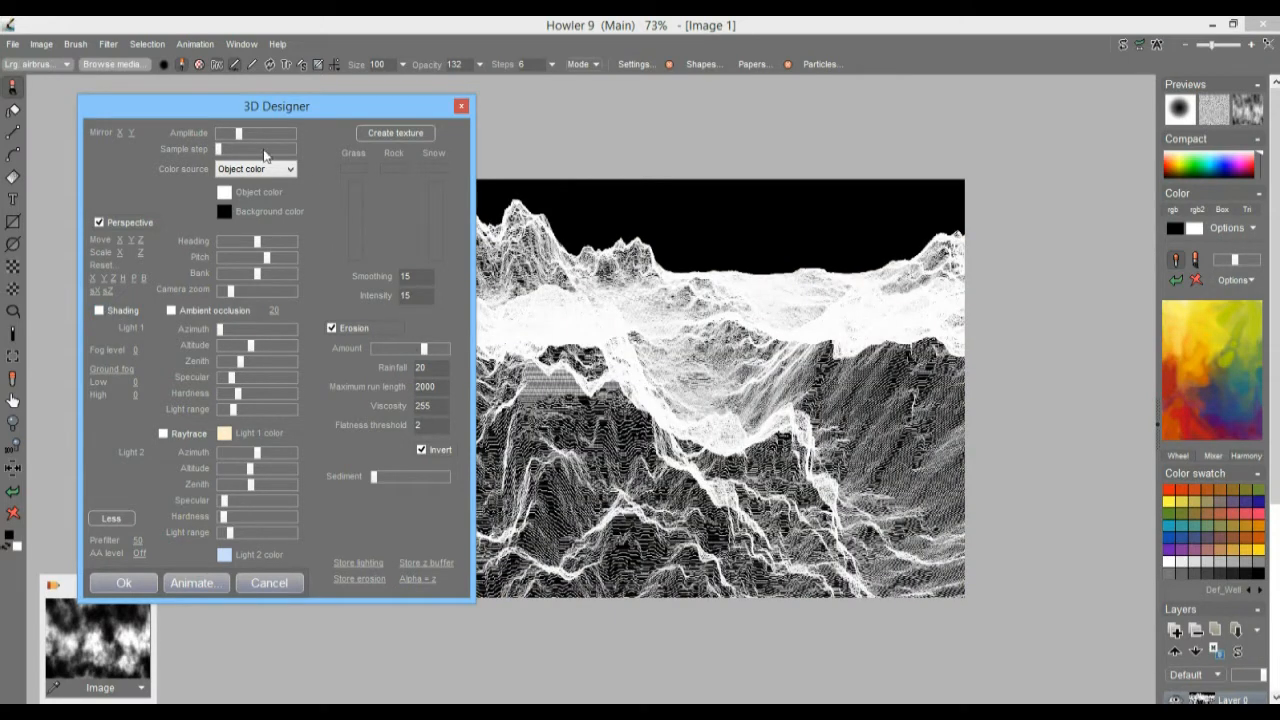
click(400, 350)
mouse_move(256, 130)
mouse_down()
mouse_move(277, 136)
mouse_move(235, 138)
mouse_up()
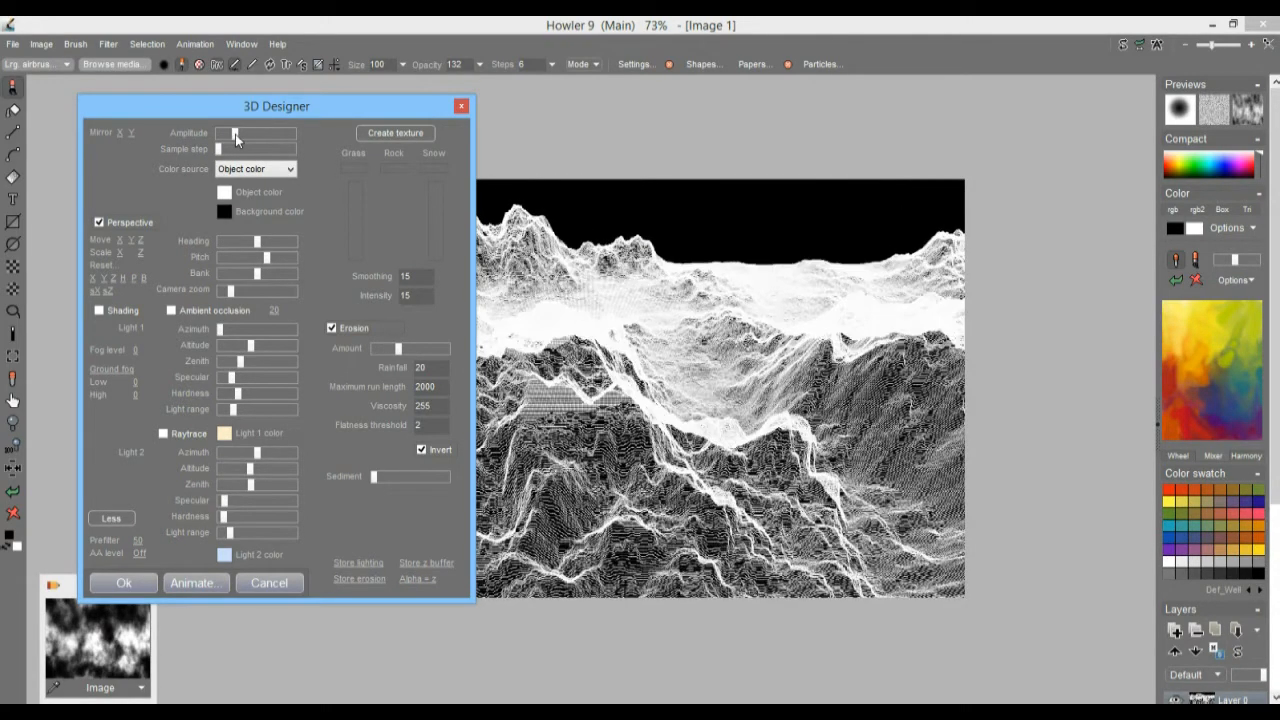
click(112, 309)
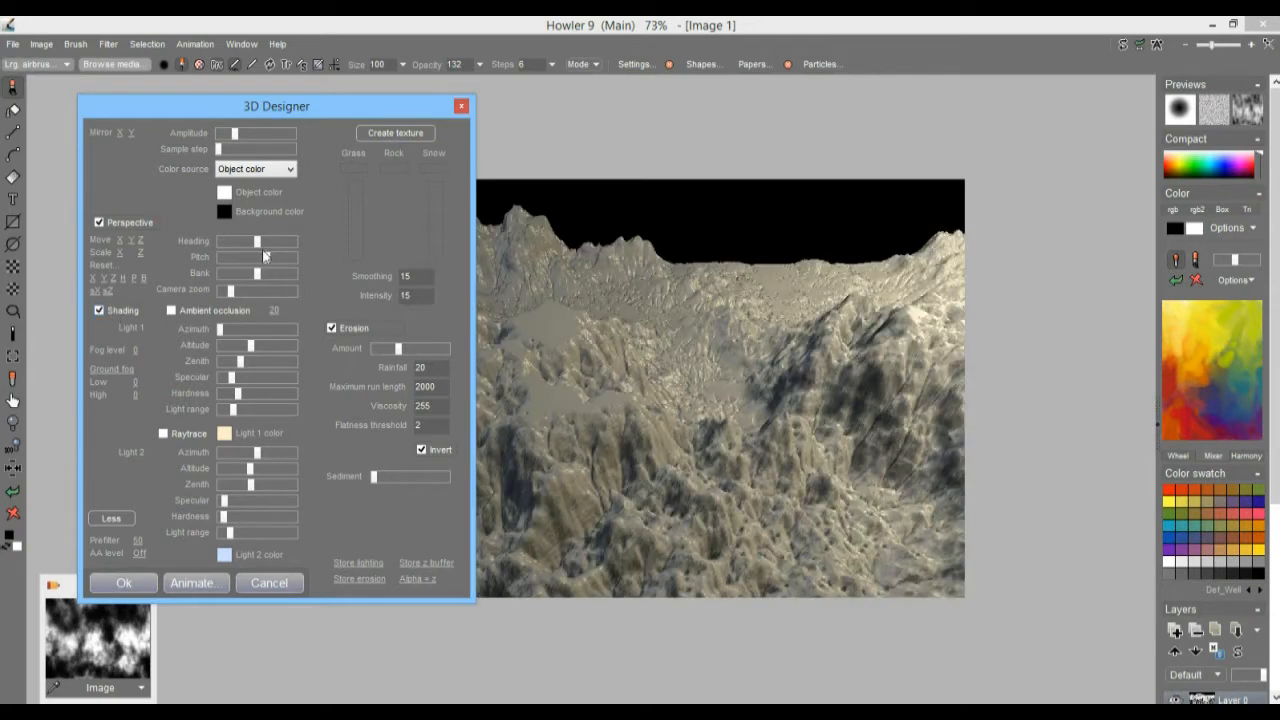
Step: Raise the terrain's amplitude slightly and adjust heading and pitch to face the steep mountain side
mouse_move(238, 134)
mouse_down()
mouse_move(265, 135)
mouse_move(239, 142)
mouse_up()
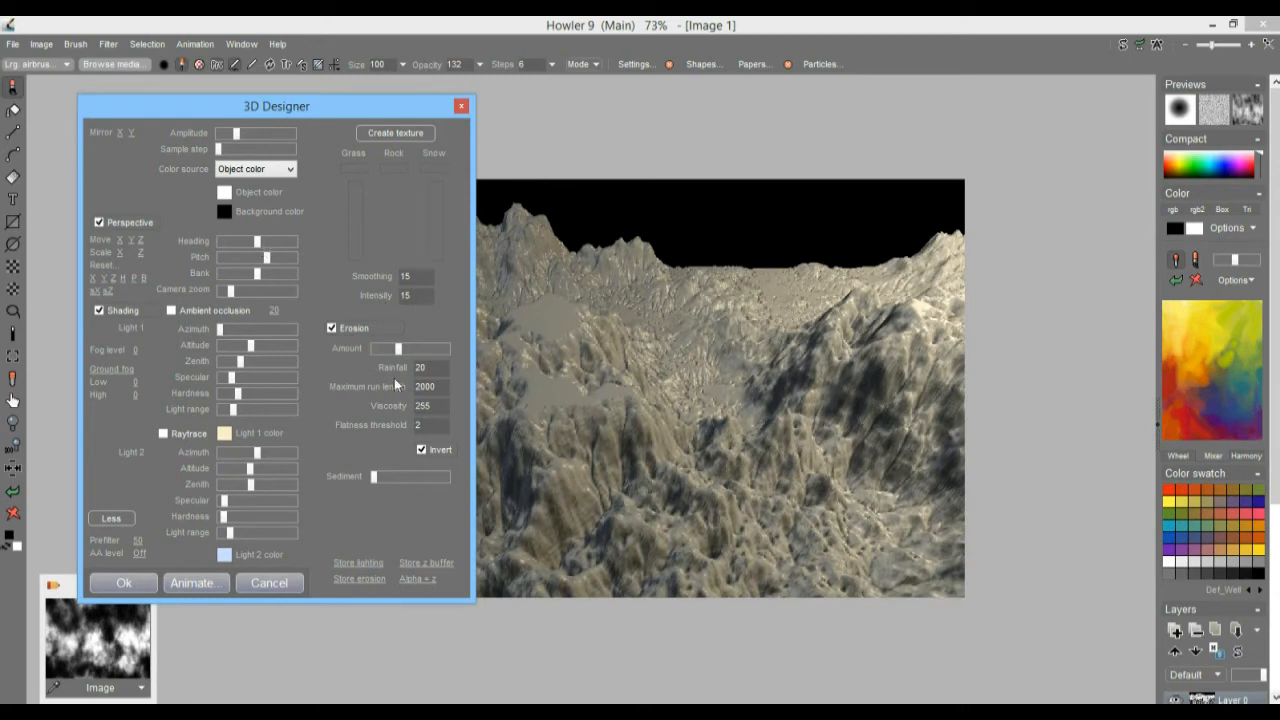
mouse_move(253, 243)
mouse_down()
mouse_move(237, 246)
mouse_move(279, 256)
mouse_move(264, 260)
mouse_up()
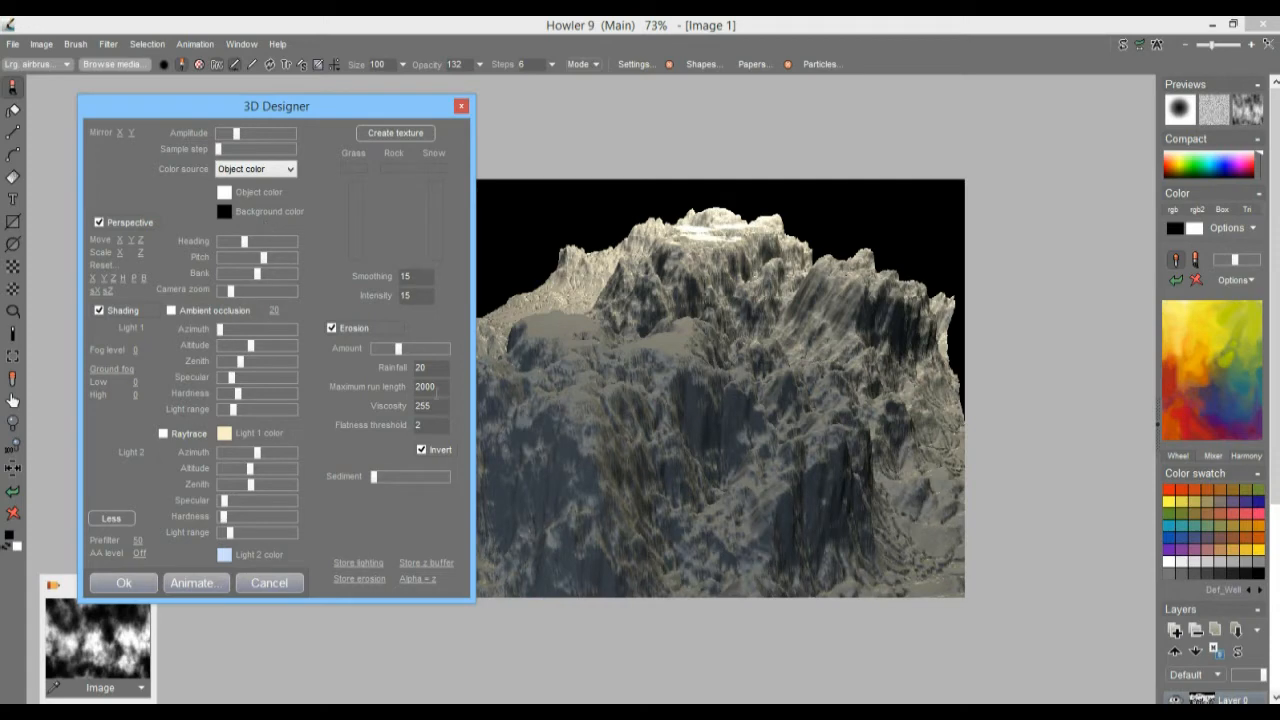
Step: Try the maximum erosion amount with a rainfall of 333
drag(407, 348, 447, 348)
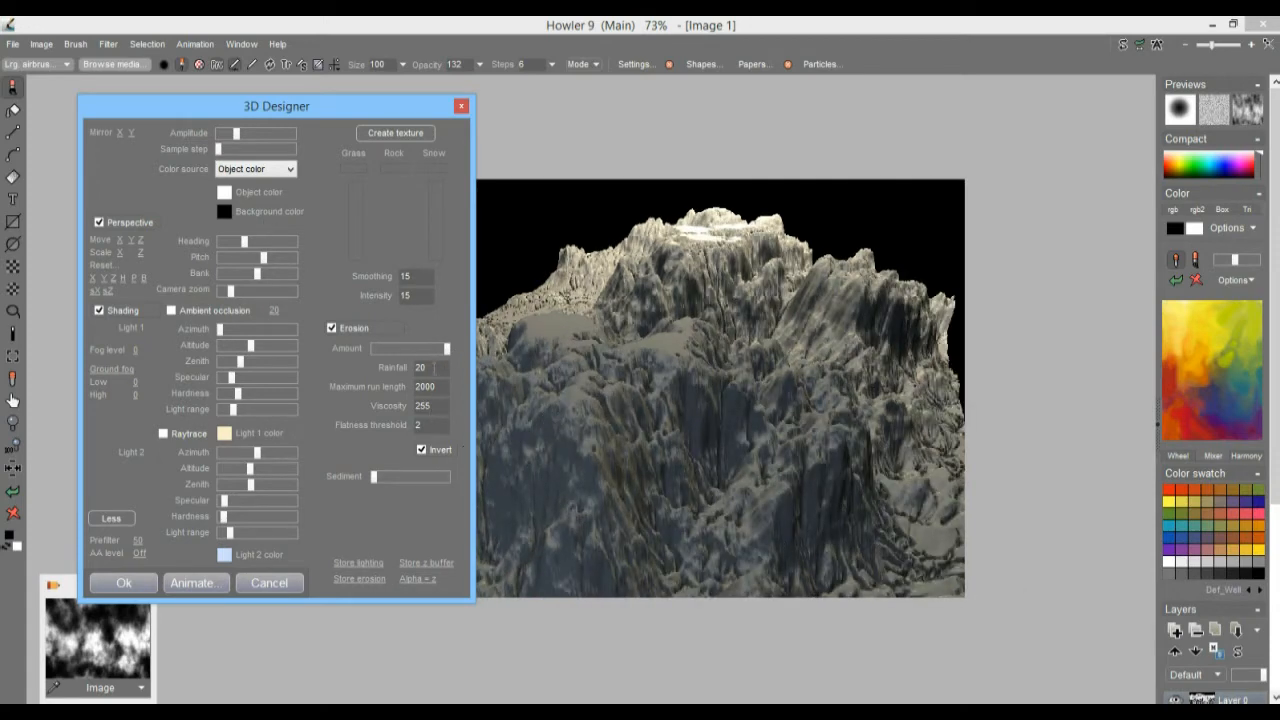
double_click(432, 367)
text(33)
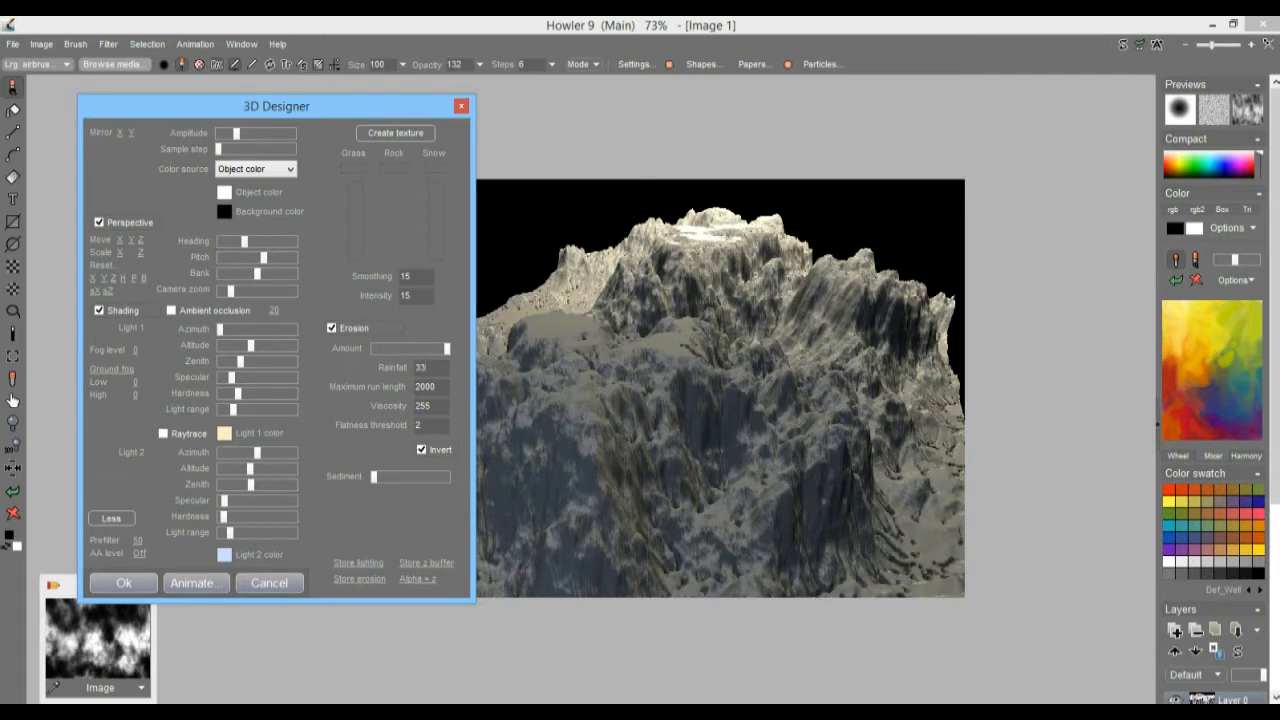
text(3)
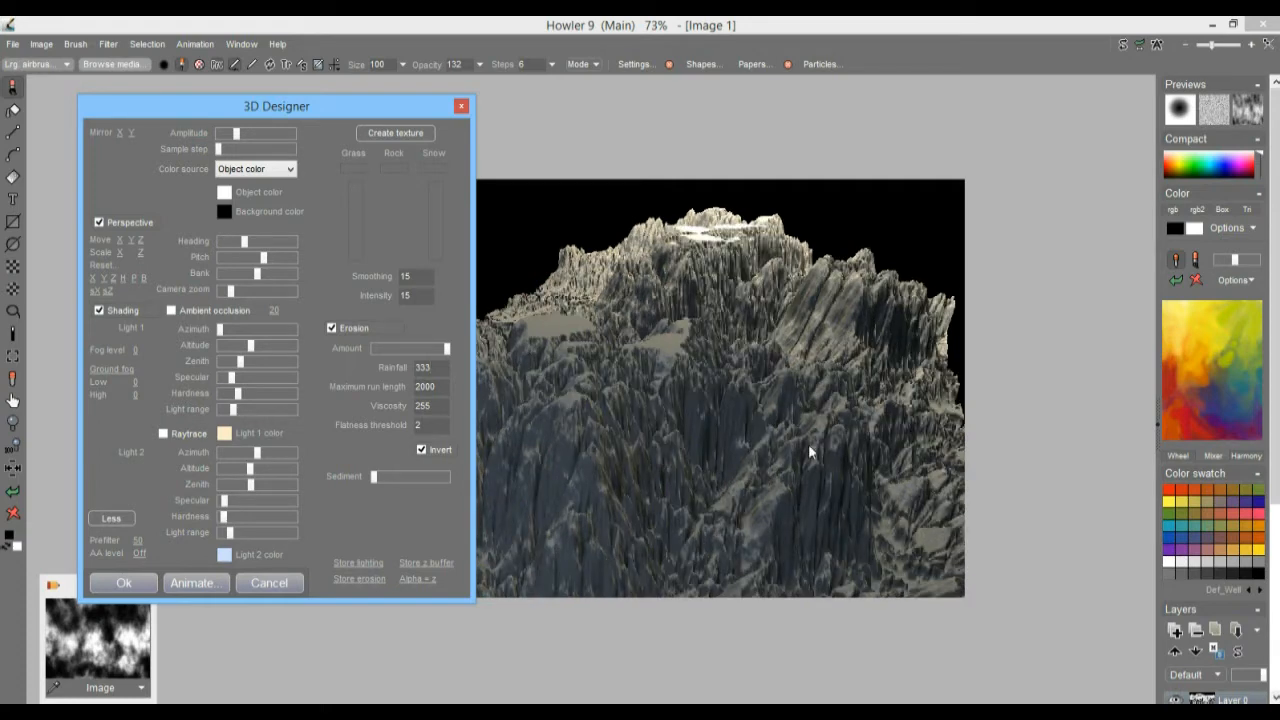
Step: Reduce the erosion amount to about three quarters and set the rainfall to 55
mouse_move(445, 348)
mouse_down()
mouse_move(381, 348)
mouse_move(458, 349)
mouse_move(430, 349)
mouse_up()
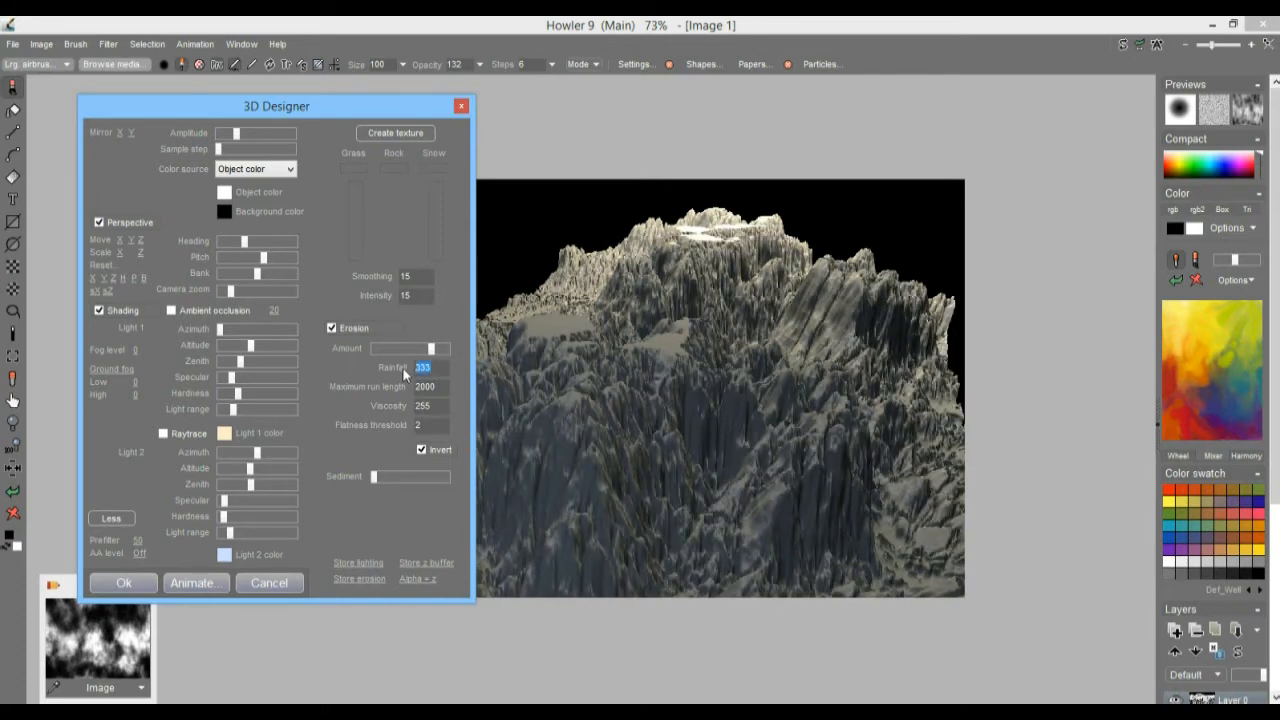
text(55)
key(Return)
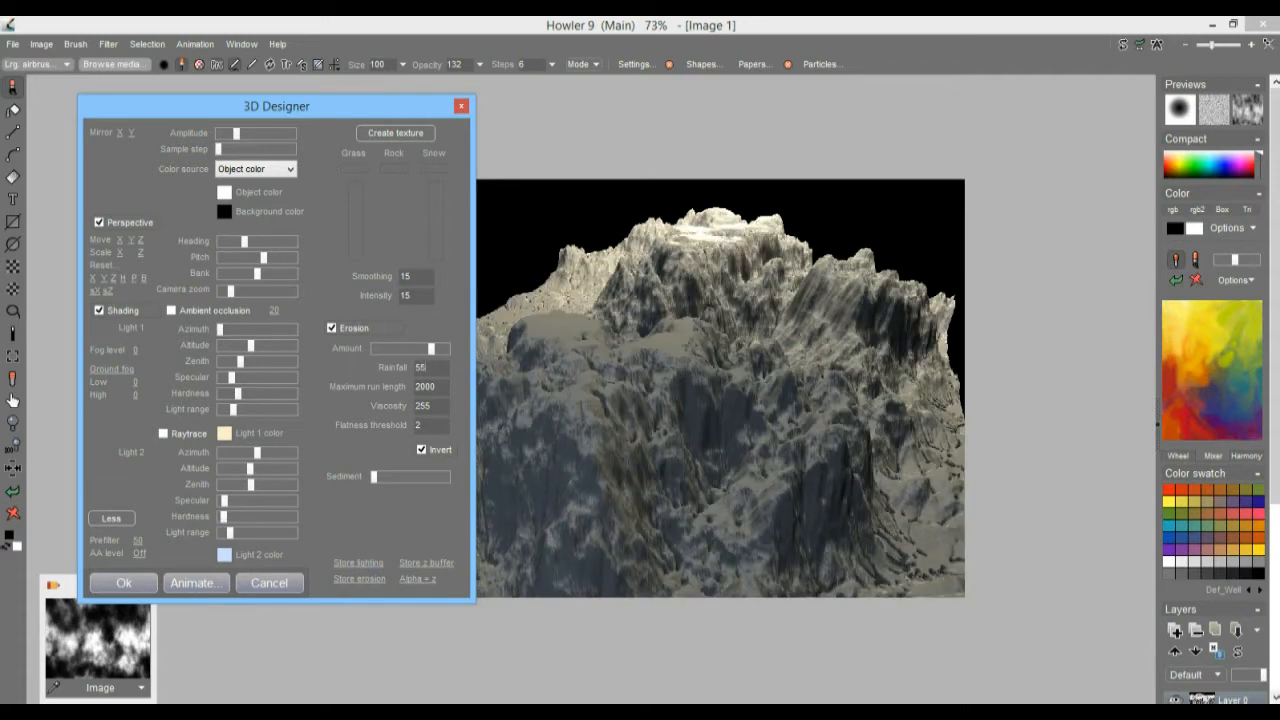
Step: Set the erosion's maximum run length to 555
double_click(428, 386)
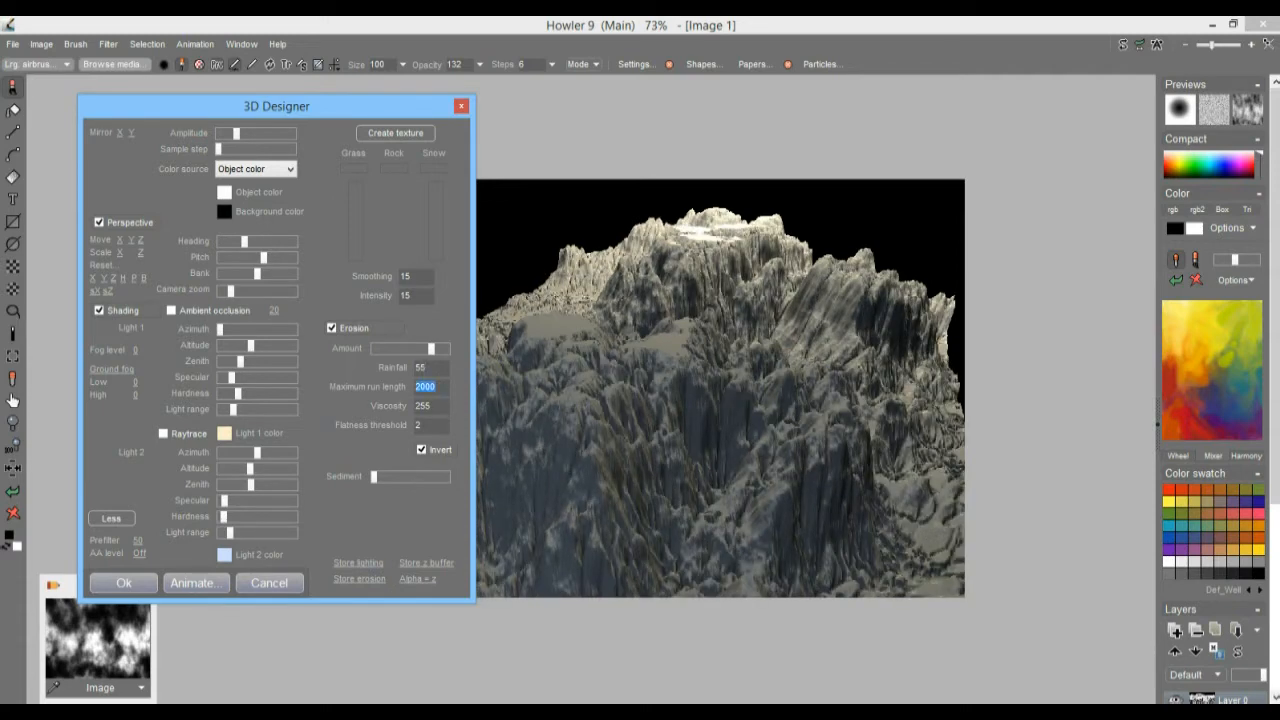
text(5)
key(Return)
text(55)
key(Return)
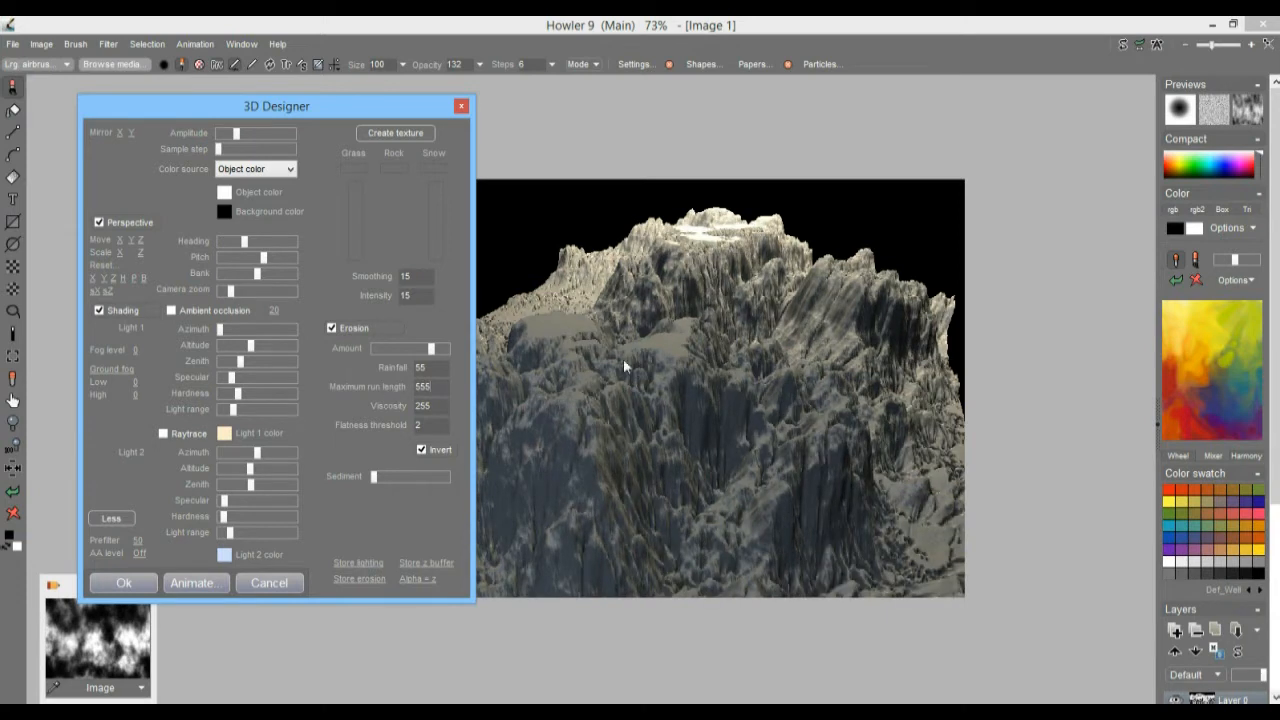
Step: Try erosion viscosities of 1, 12 and 122, ending with a viscosity of 1222
double_click(424, 405)
text(1)
key(Return)
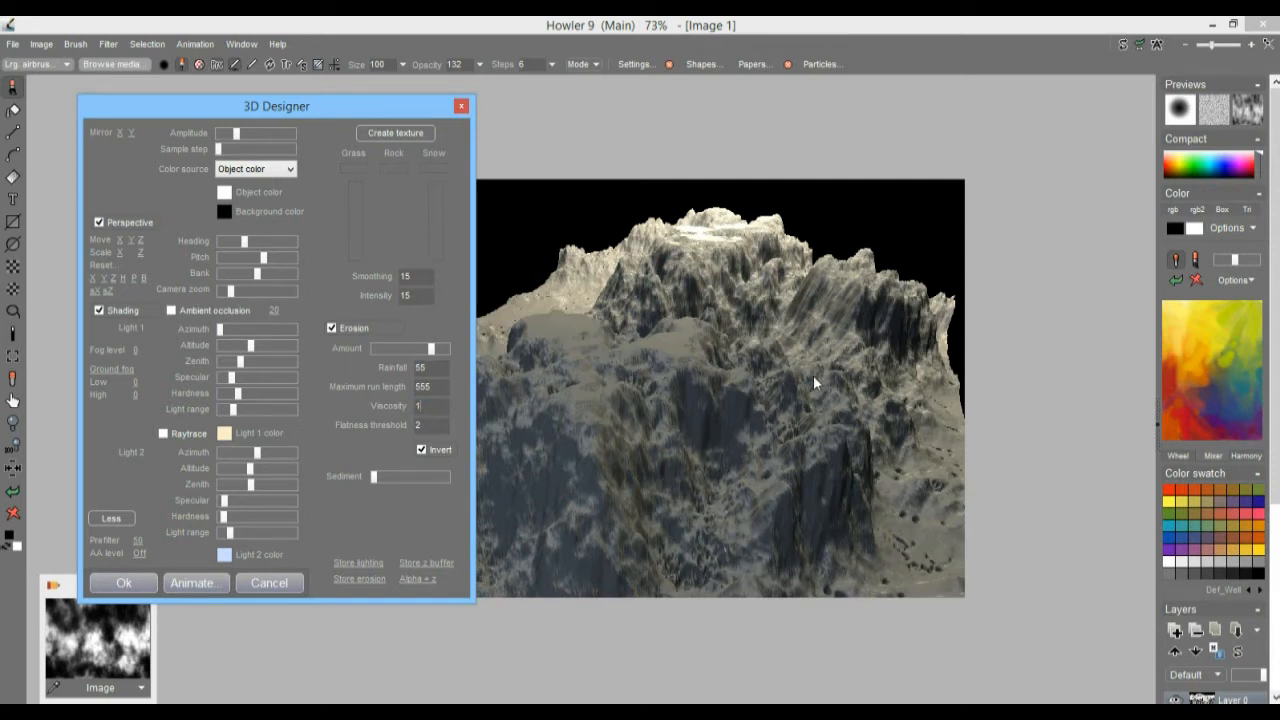
text(2)
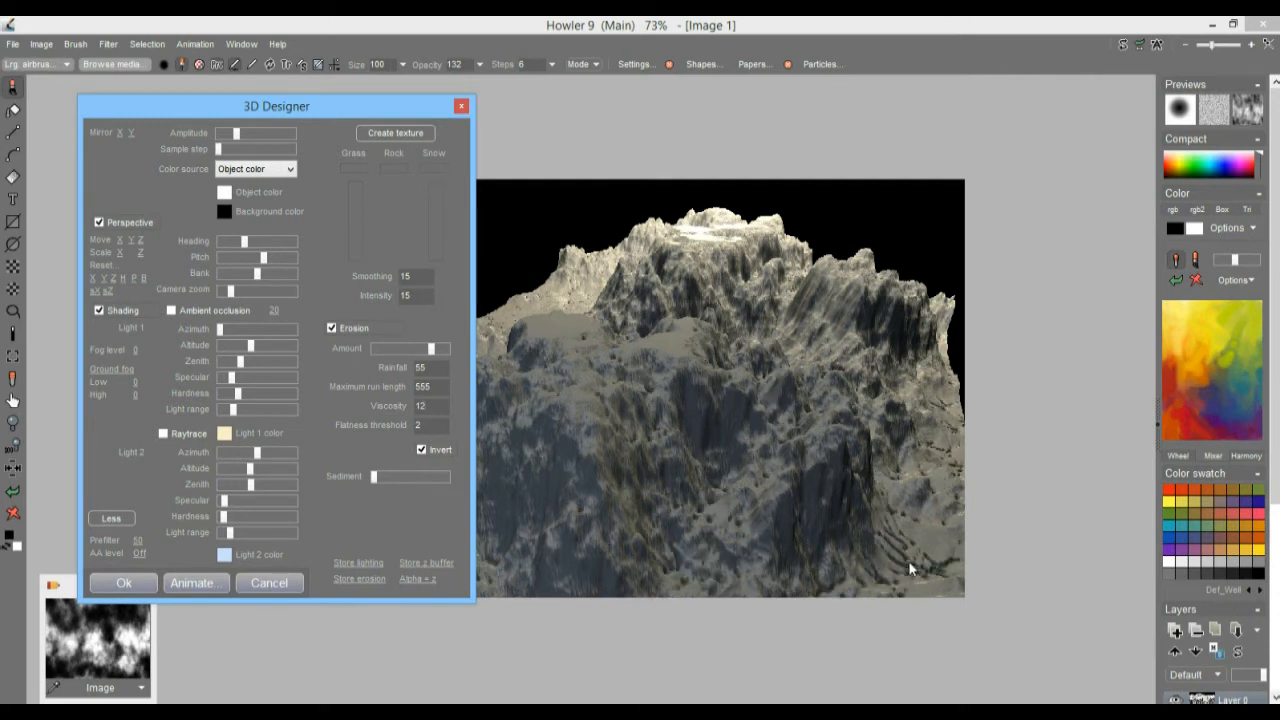
text(2)
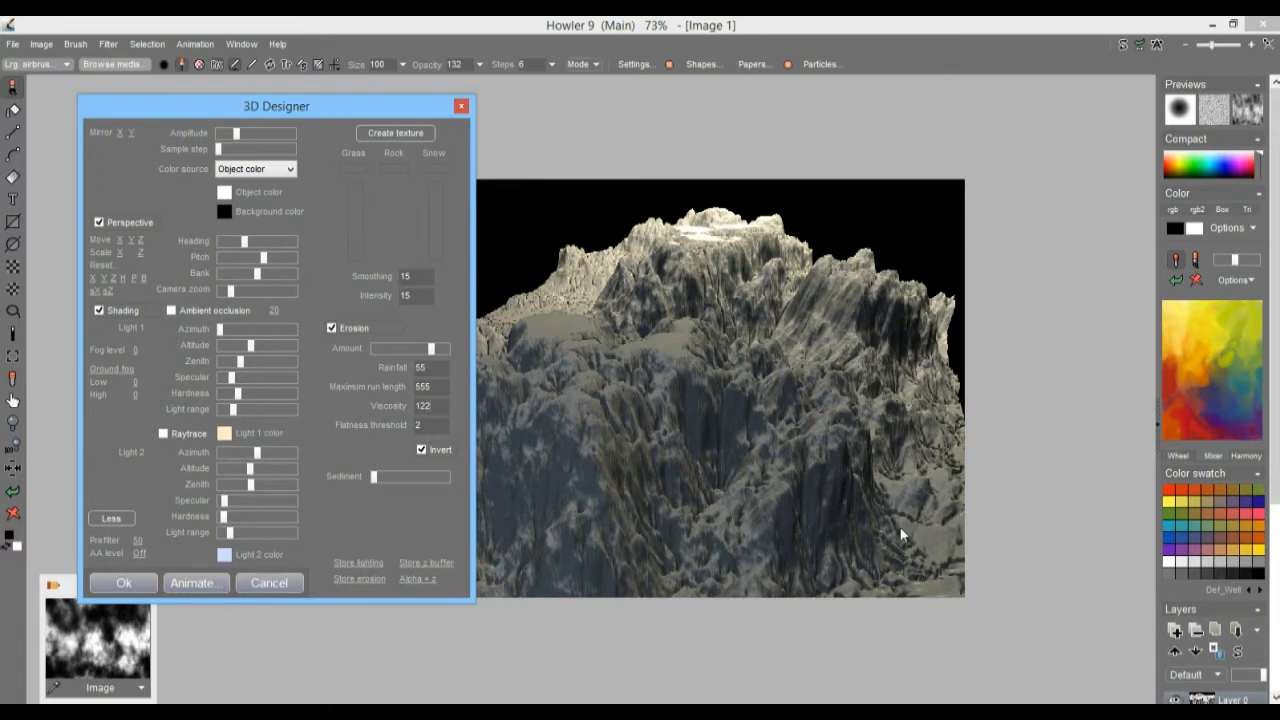
text(2)
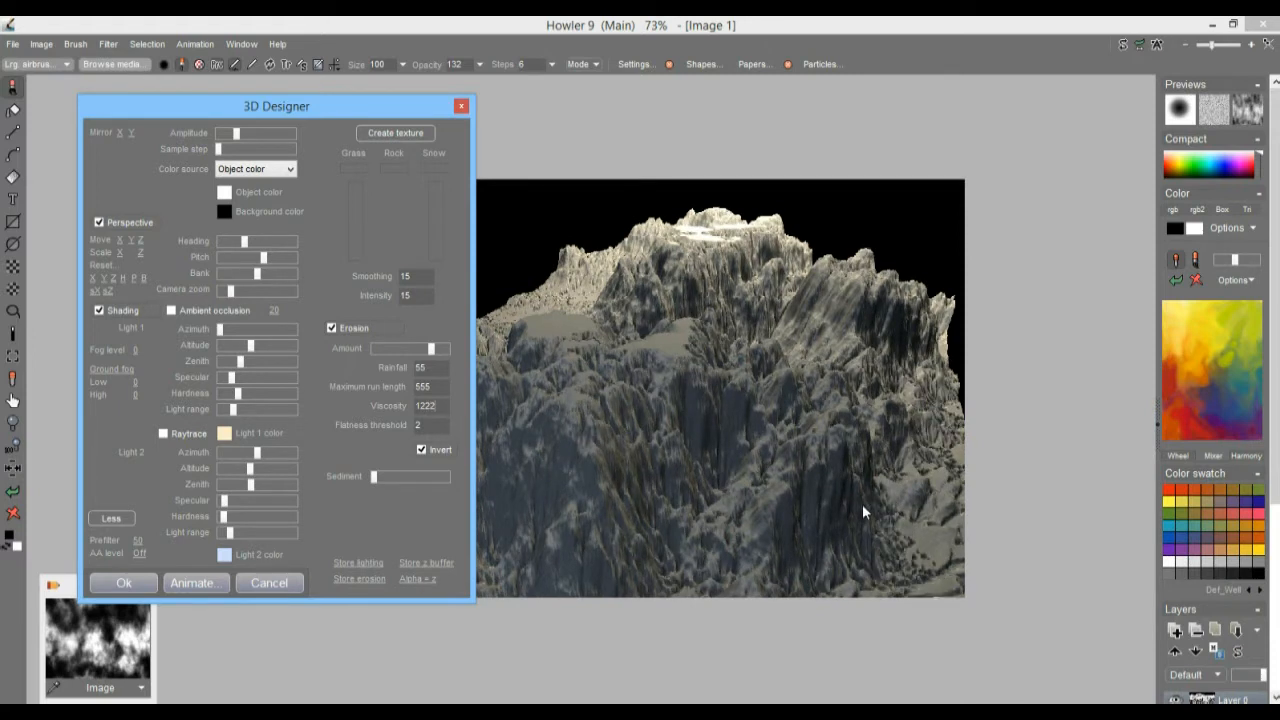
Step: Try erosion flatness thresholds of 11, 111 and 22, ending with a threshold of 44
drag(431, 427, 403, 425)
text(11)
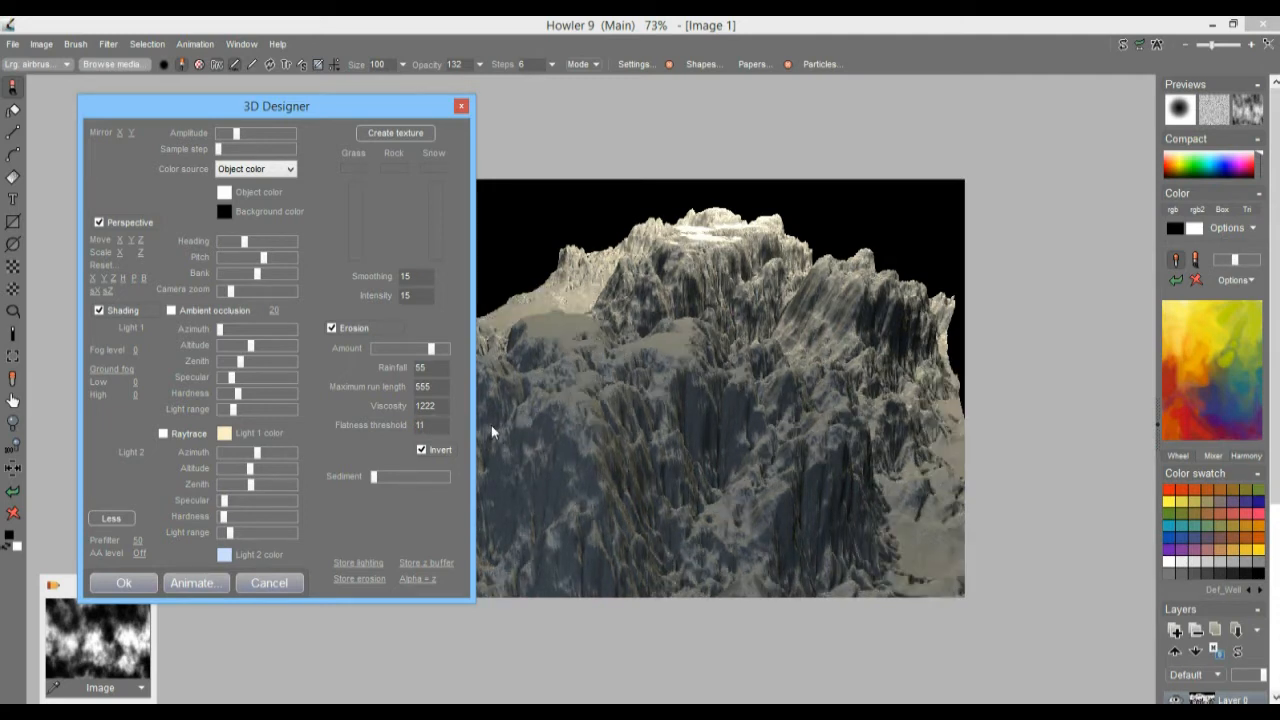
text(1)
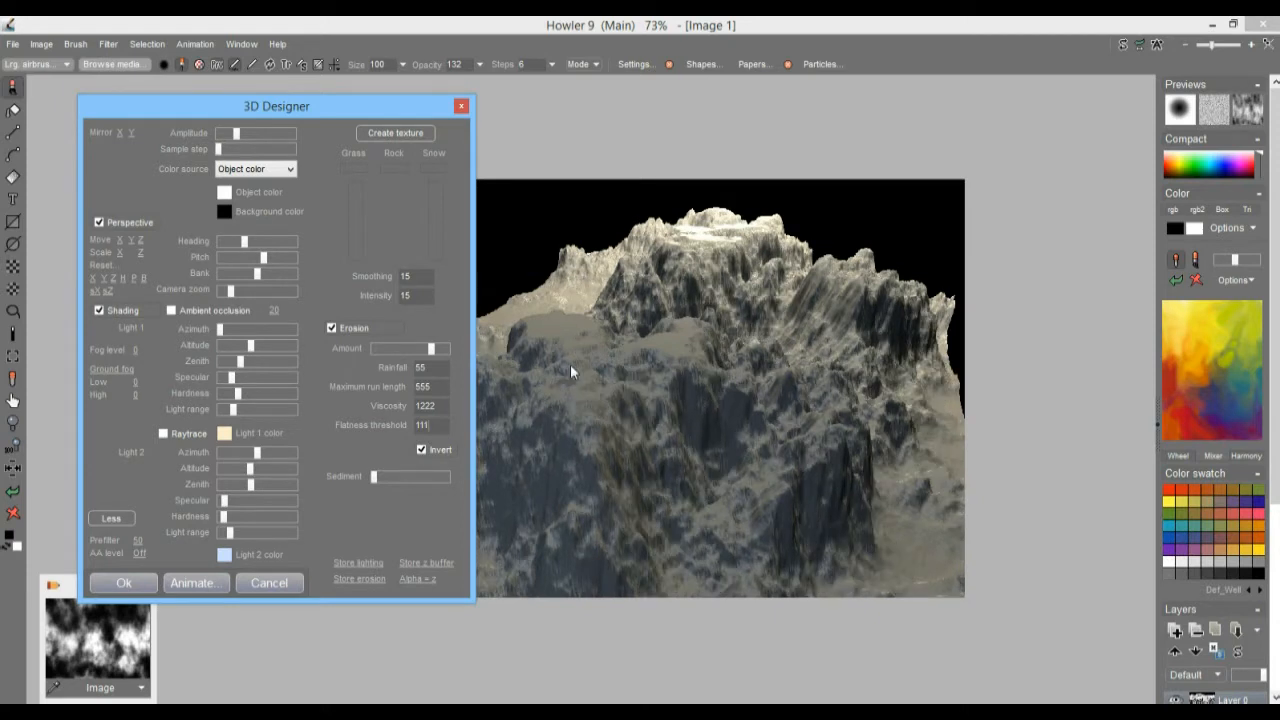
text(1)
double_click(438, 427)
text(22)
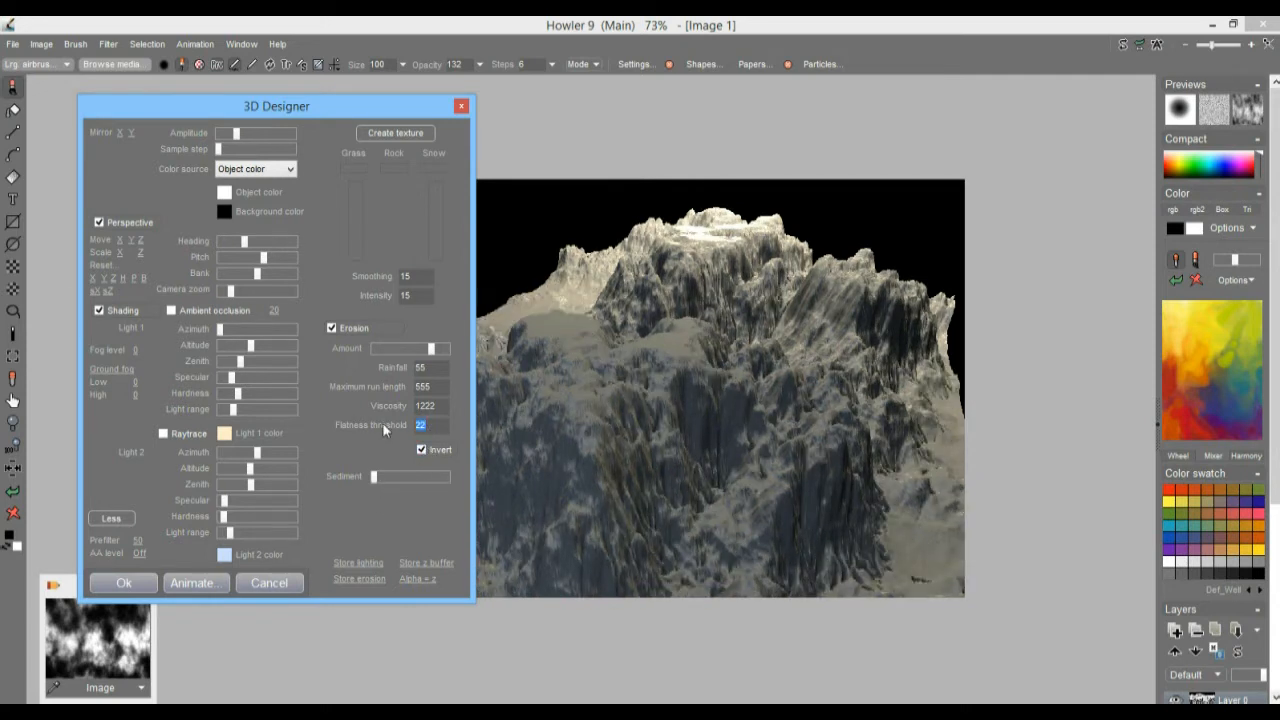
text(44)
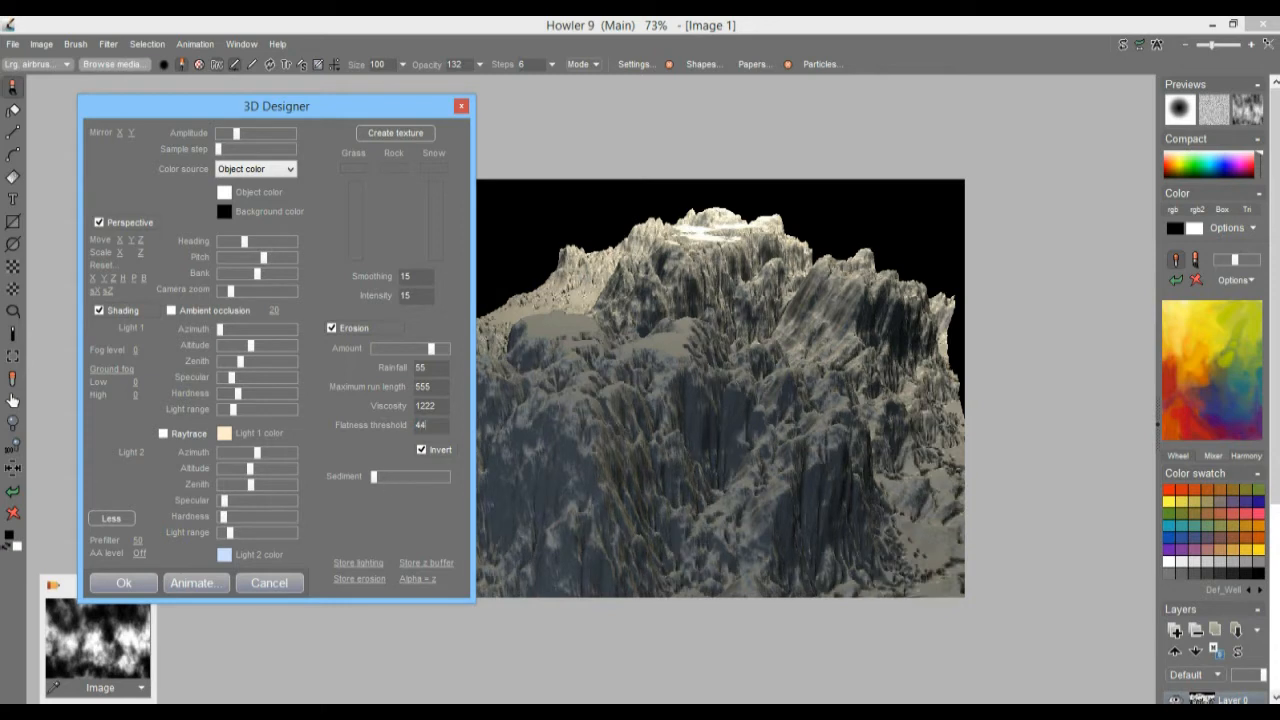
Step: Test the sediment setting, return it to zero, and set the erosion amount to the maximum
drag(431, 475, 337, 482)
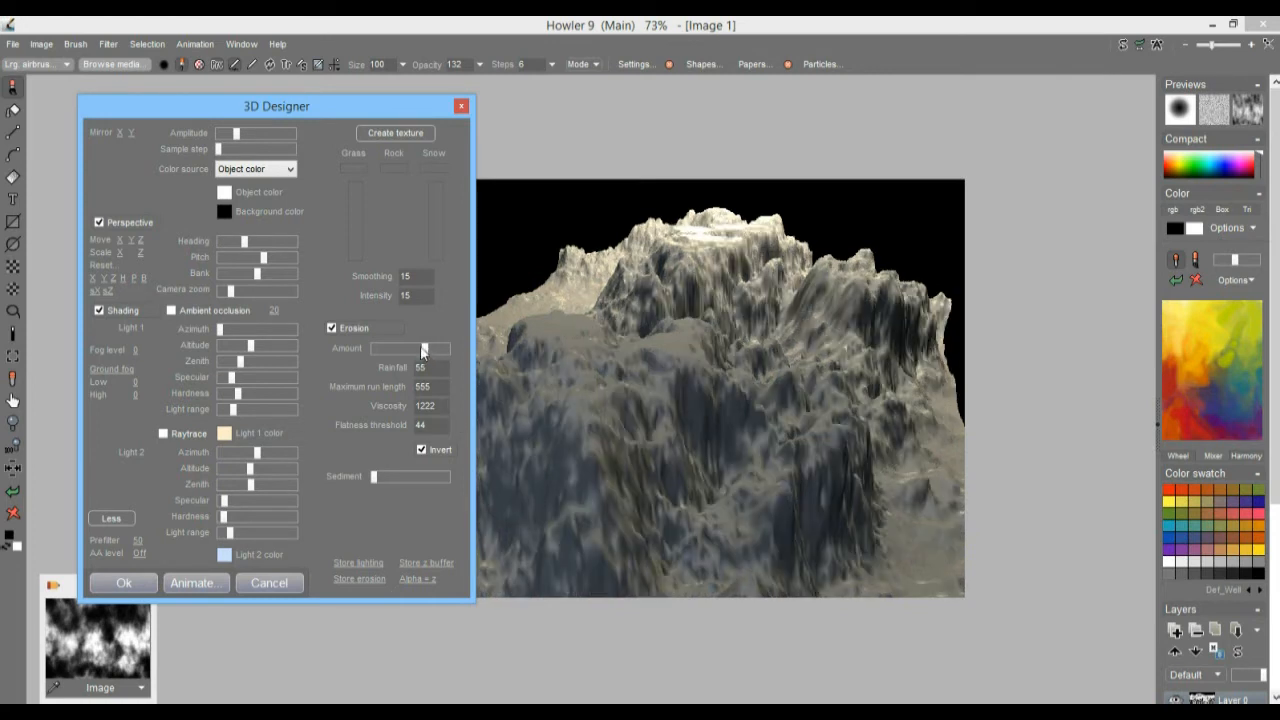
drag(429, 348, 447, 348)
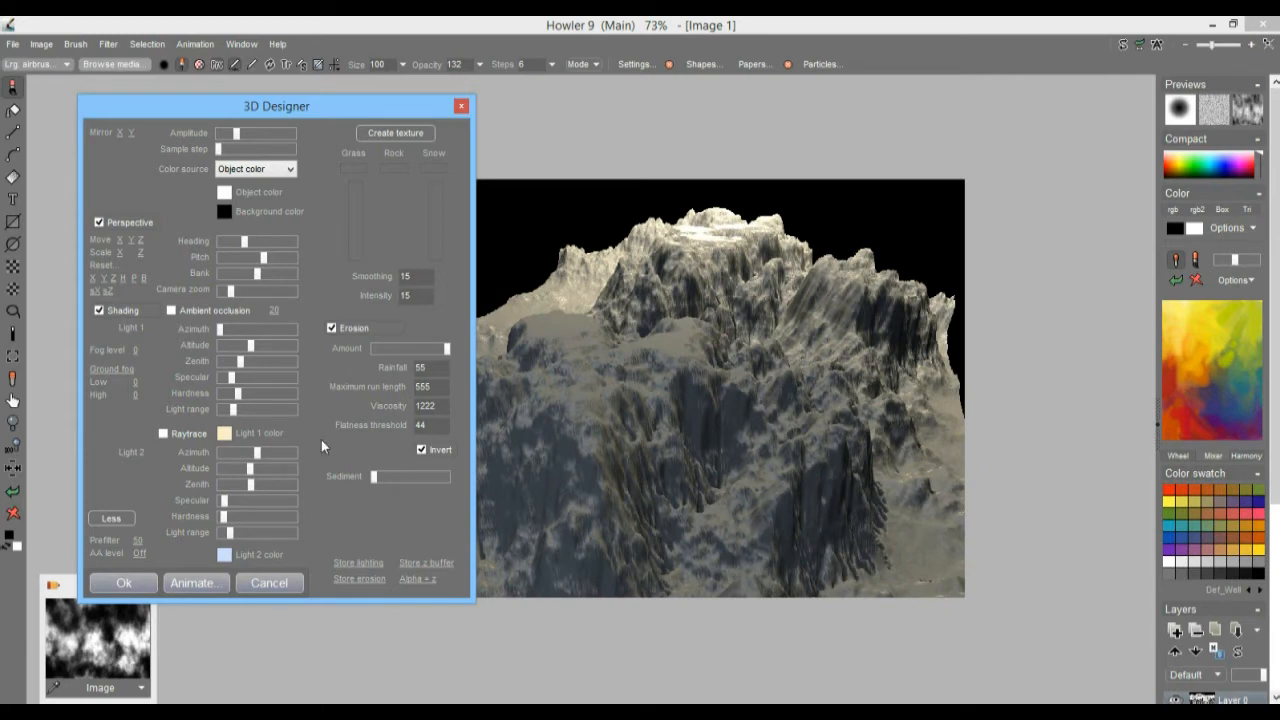
Step: Reframe the view on the eroded cliffs with heading, bank and move adjustments, and lower the terrain's amplitude
drag(245, 243, 304, 252)
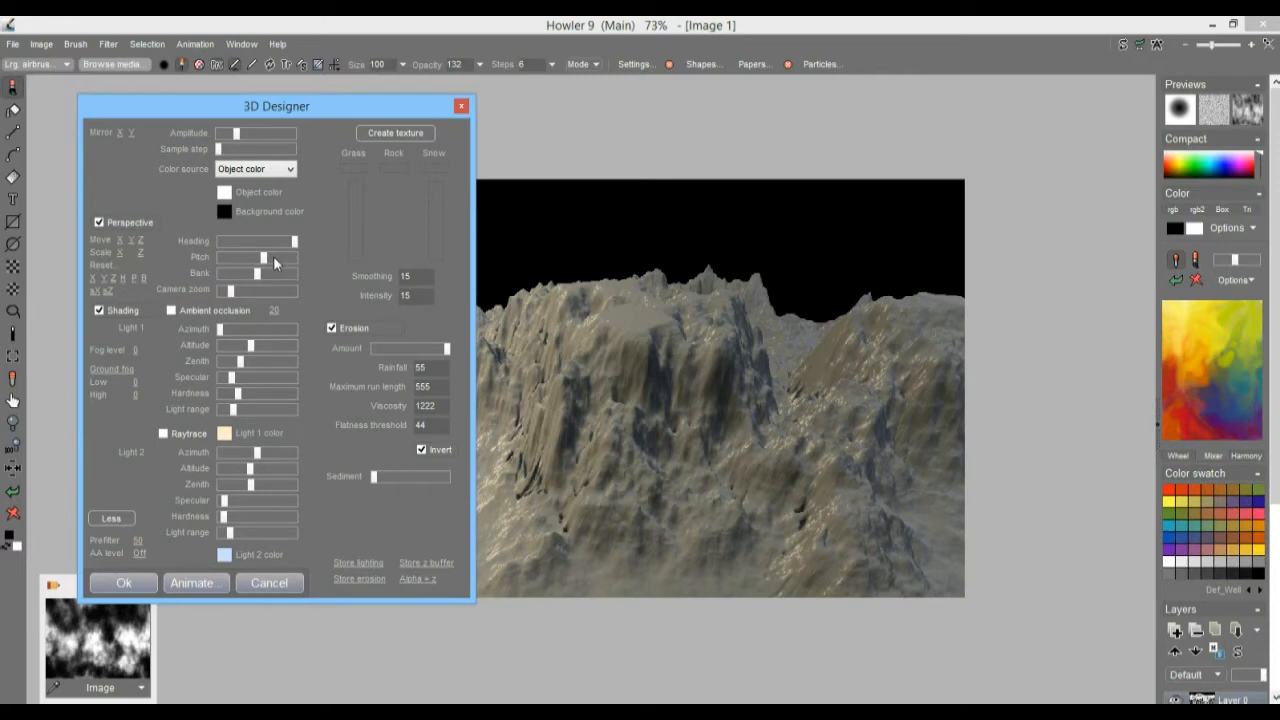
drag(283, 241, 250, 246)
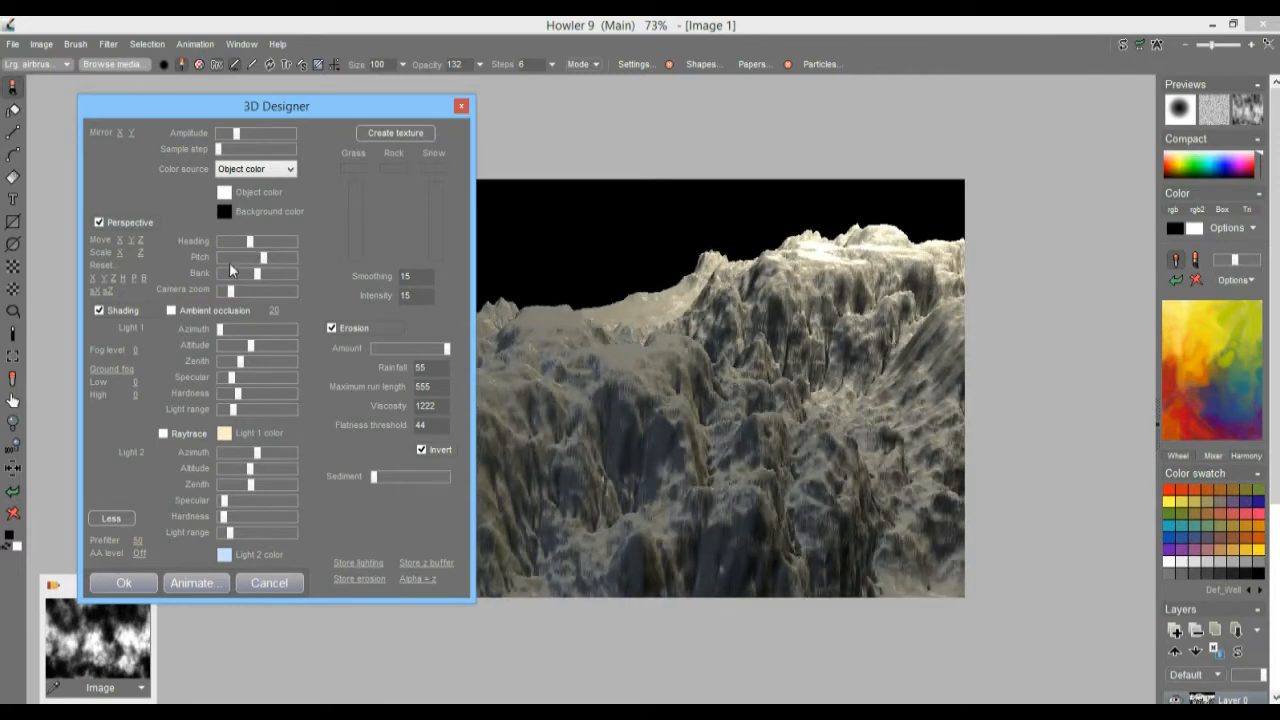
drag(265, 272, 256, 273)
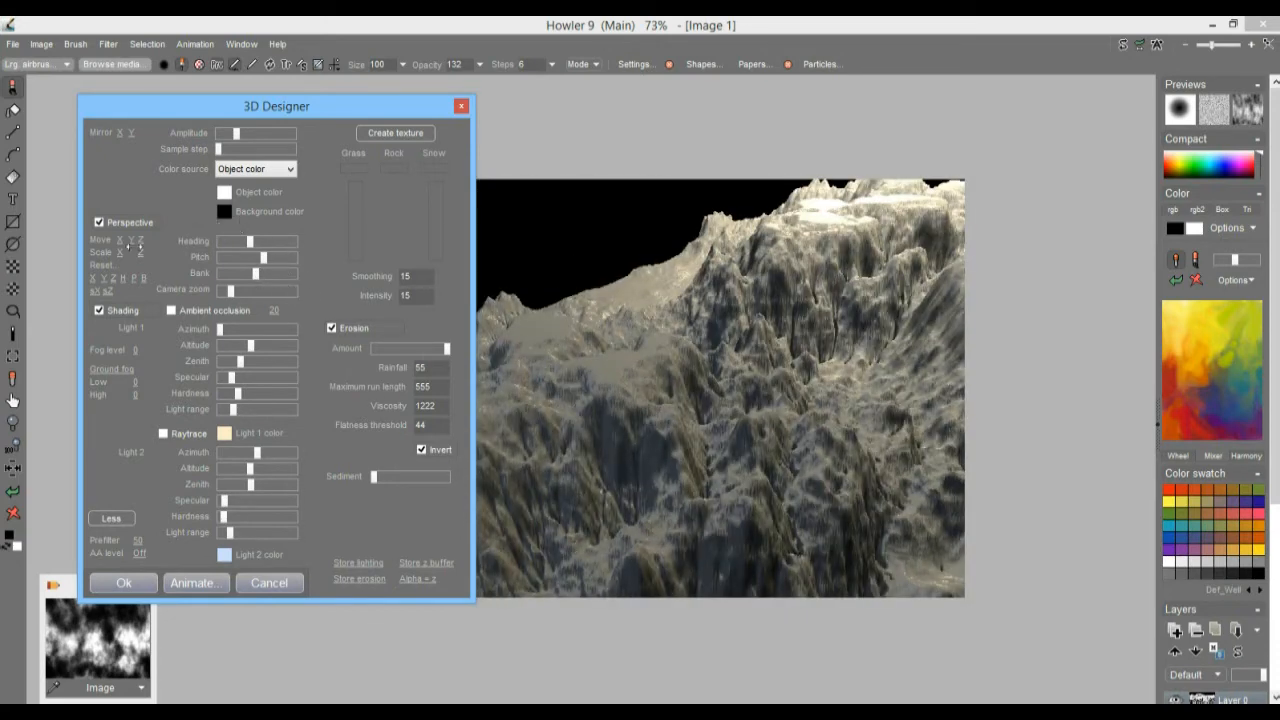
drag(126, 241, 28, 243)
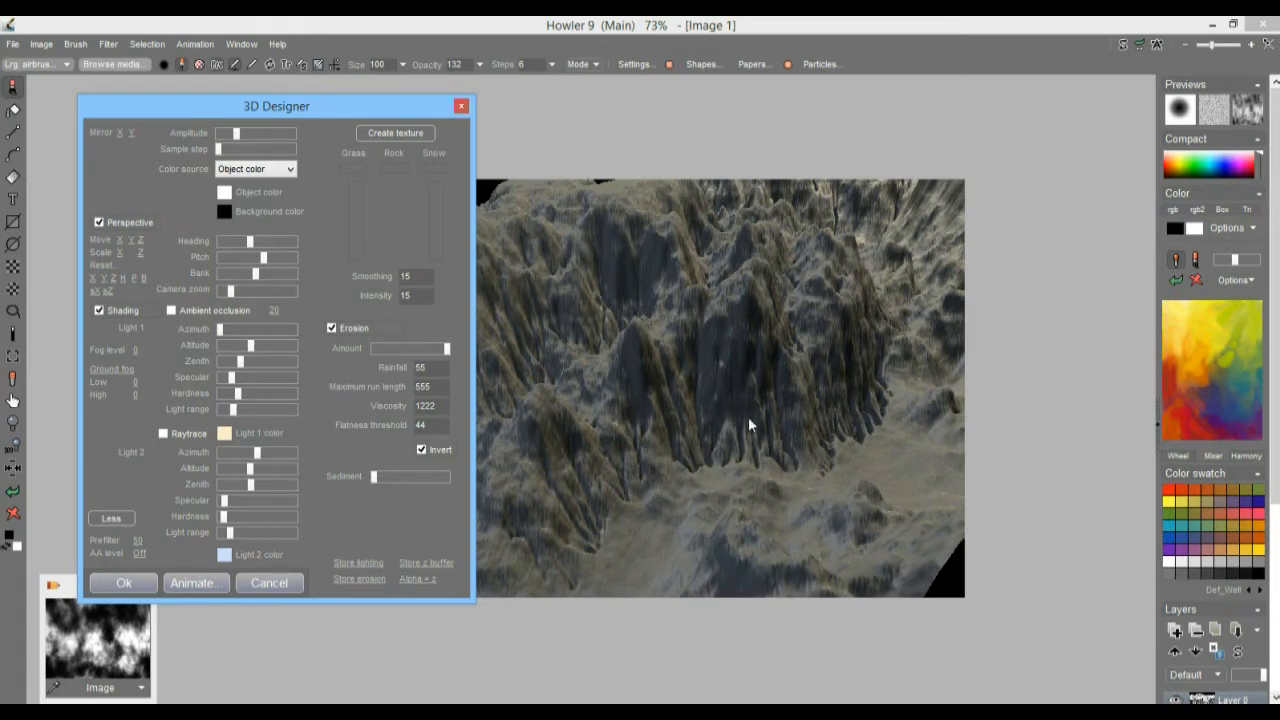
click(223, 134)
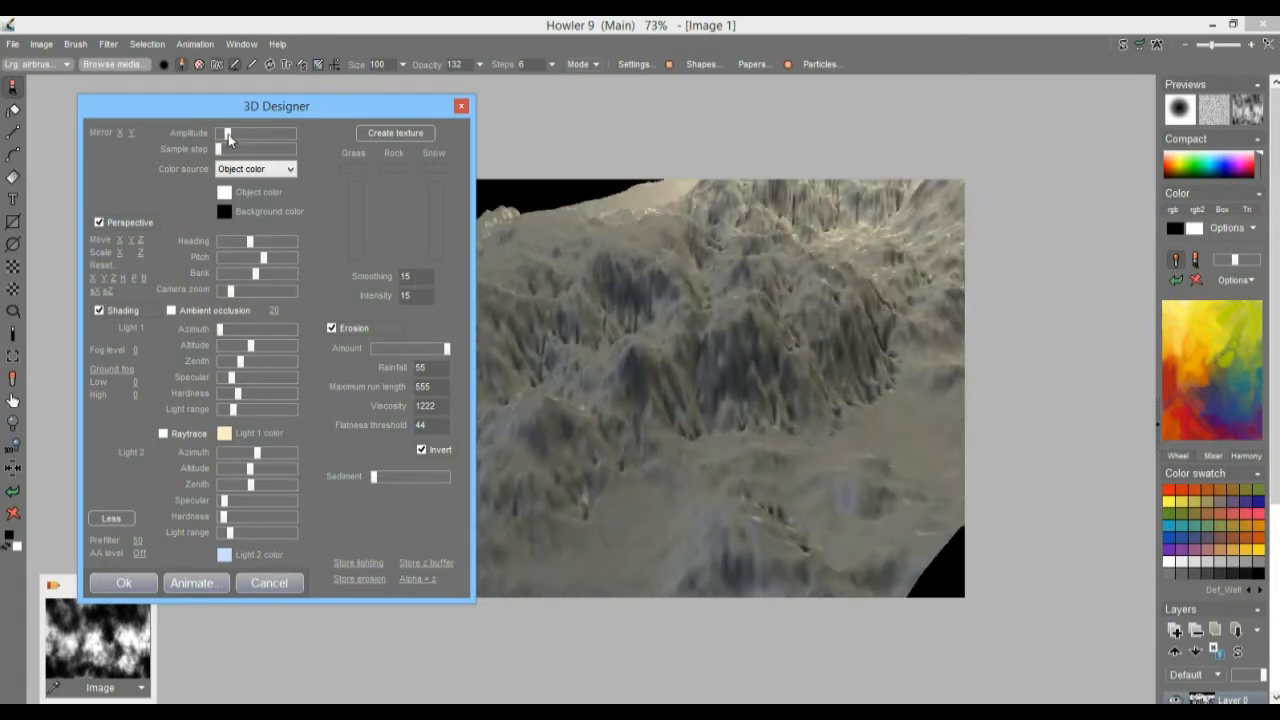
drag(223, 134, 228, 134)
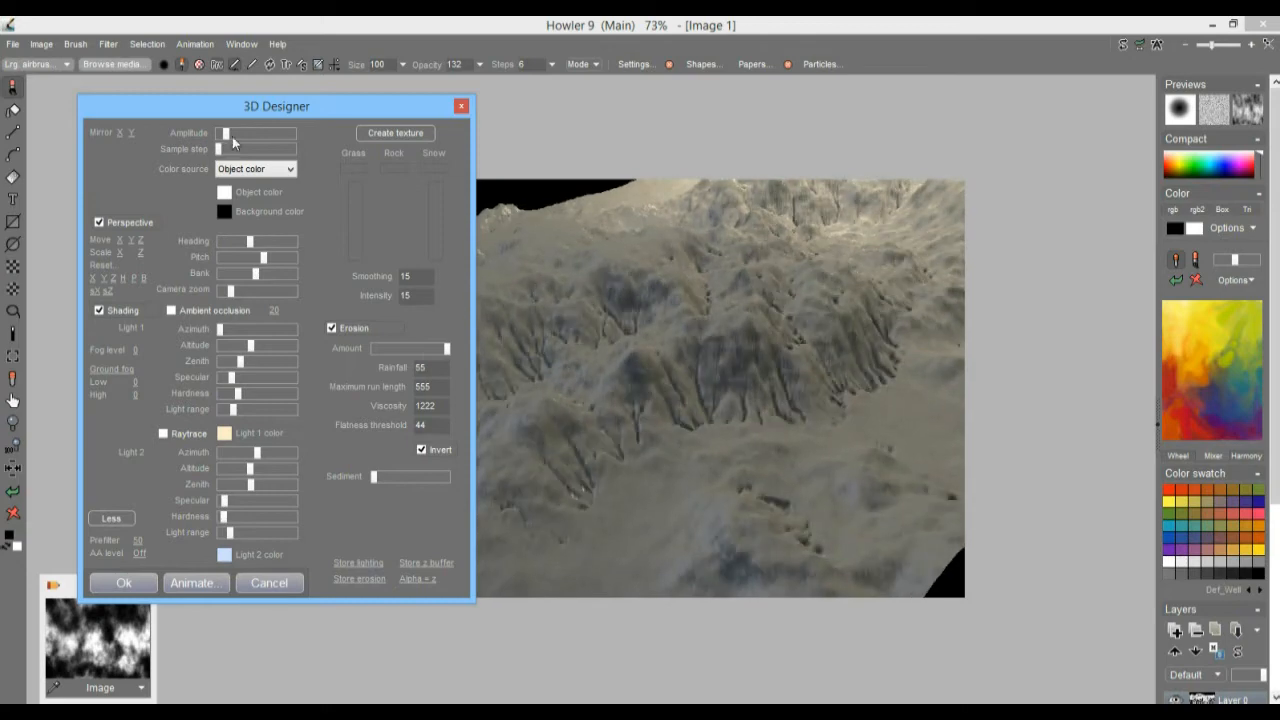
Step: Adjust Light 1's azimuth, altitude, zenith and specular so that it rakes across the eroded cliffs
click(223, 329)
drag(223, 328, 268, 340)
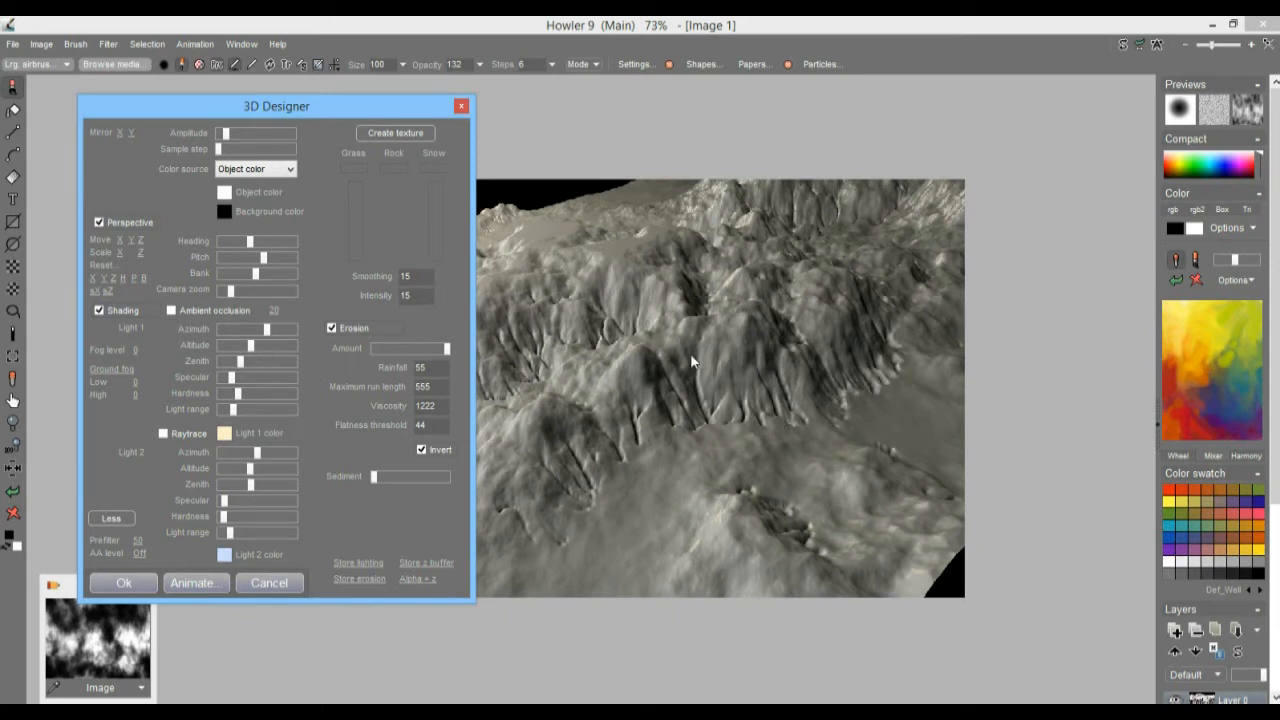
mouse_move(254, 345)
mouse_down()
mouse_move(301, 349)
mouse_move(197, 348)
mouse_move(225, 352)
mouse_move(238, 332)
mouse_move(202, 340)
mouse_move(269, 343)
mouse_up()
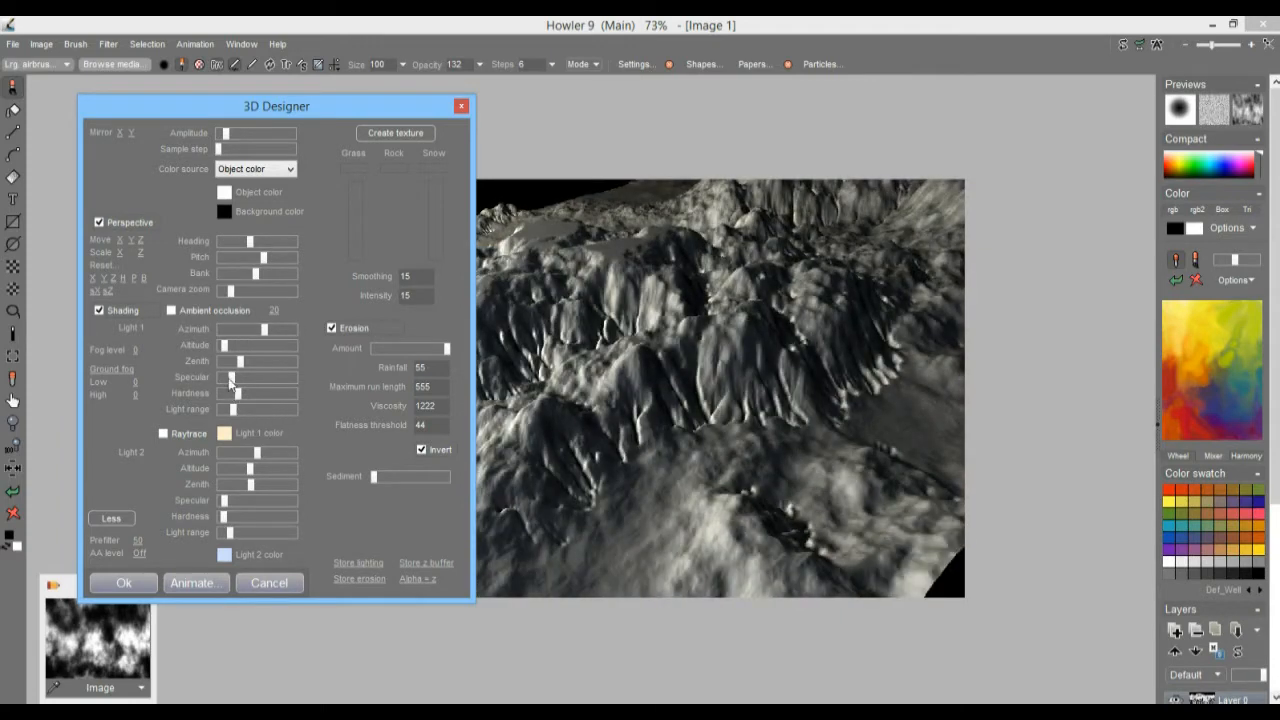
drag(238, 366, 240, 333)
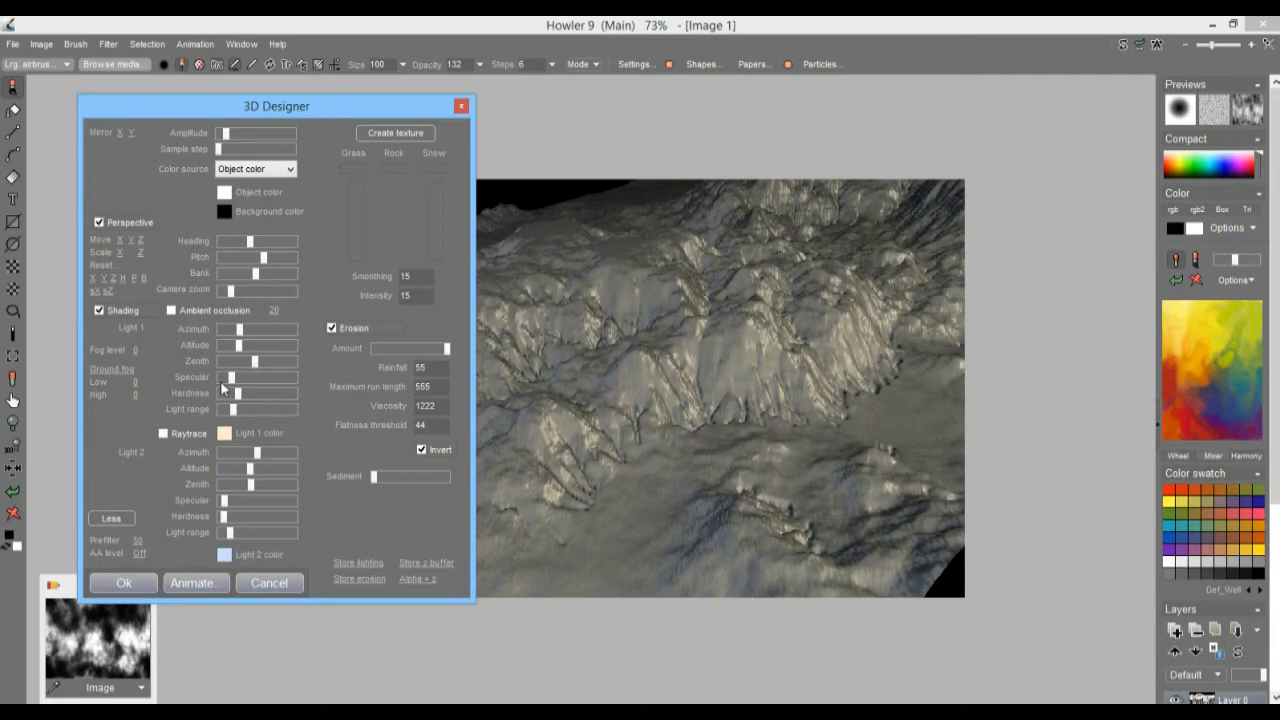
mouse_move(231, 378)
mouse_down()
mouse_move(260, 378)
mouse_move(233, 378)
mouse_up()
Step: Enable raytraced shadows and readjust Light 1's azimuth and zenith to cast shadows across the cliffs
click(164, 435)
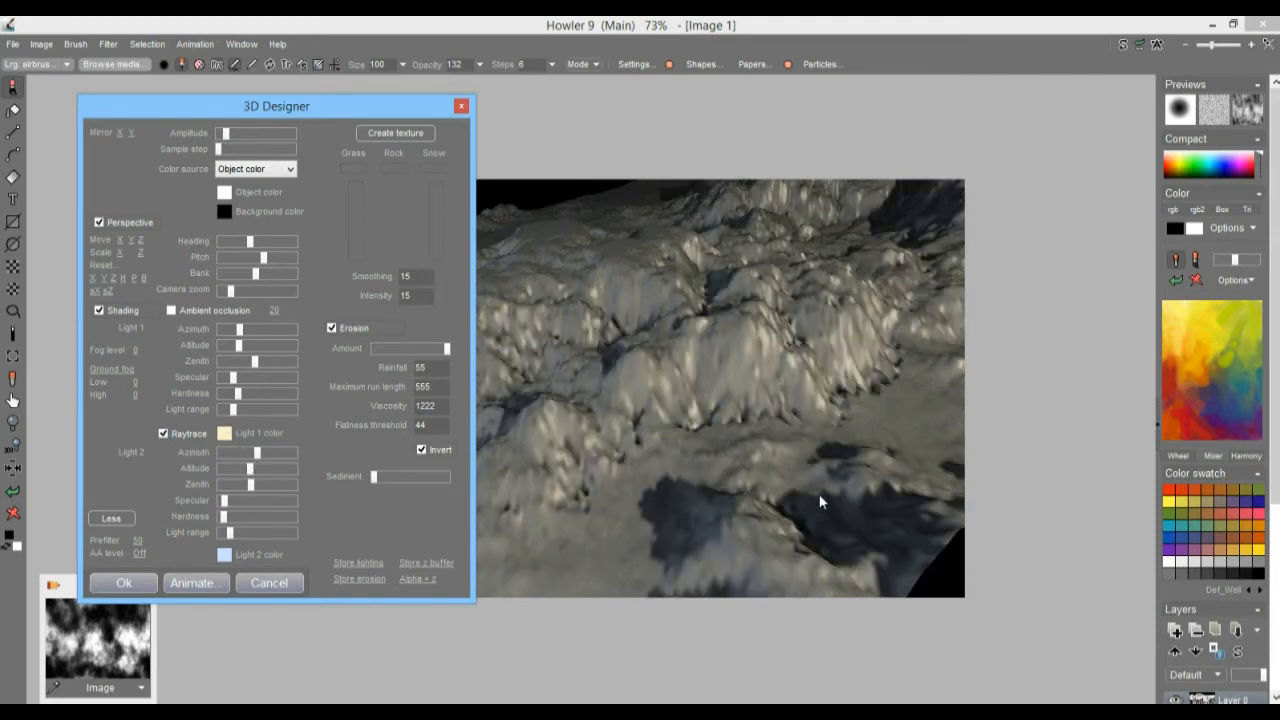
drag(240, 330, 248, 364)
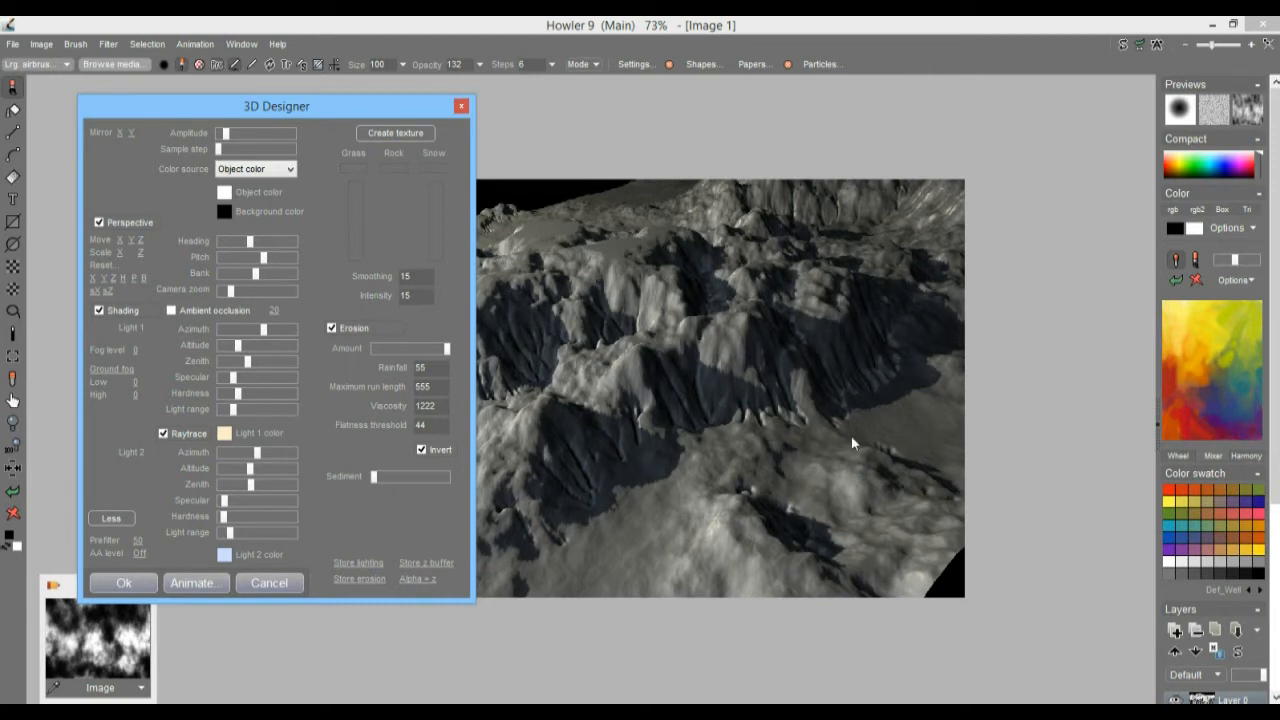
Step: Create a grass, rock and snow texture, extending the snow down the cliffs and raising the grass level
click(413, 138)
click(714, 424)
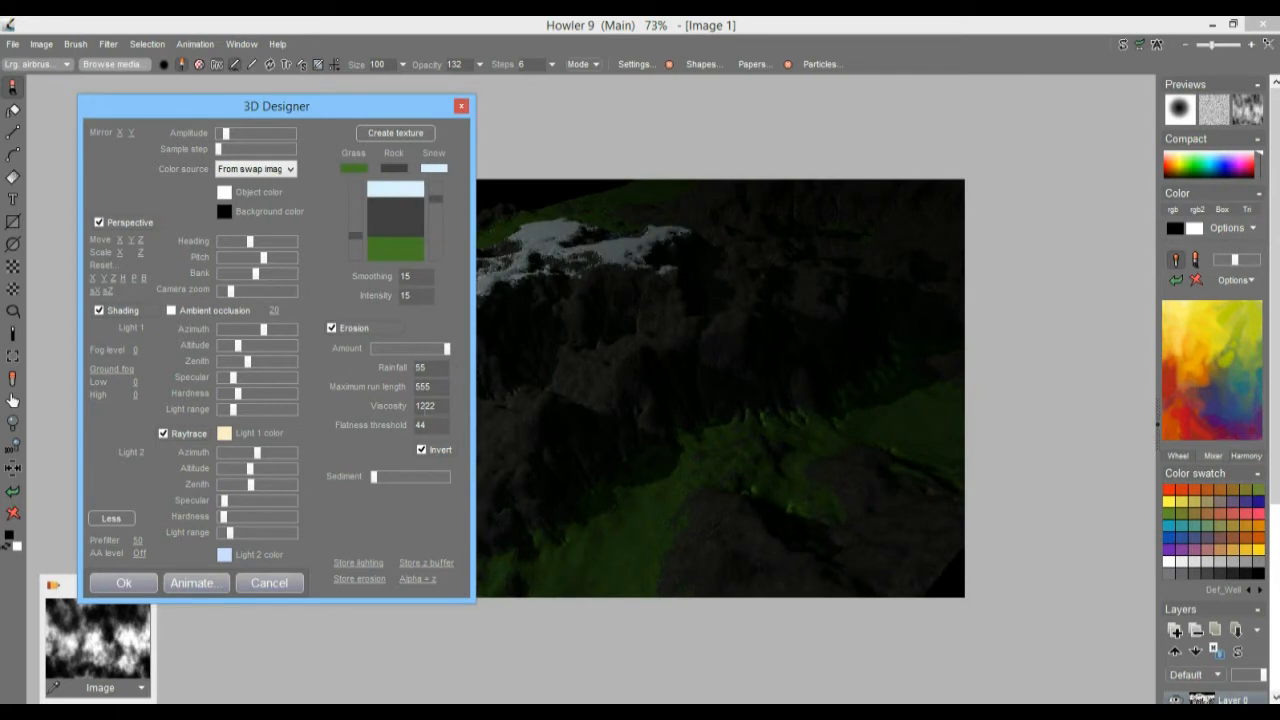
drag(441, 197, 439, 248)
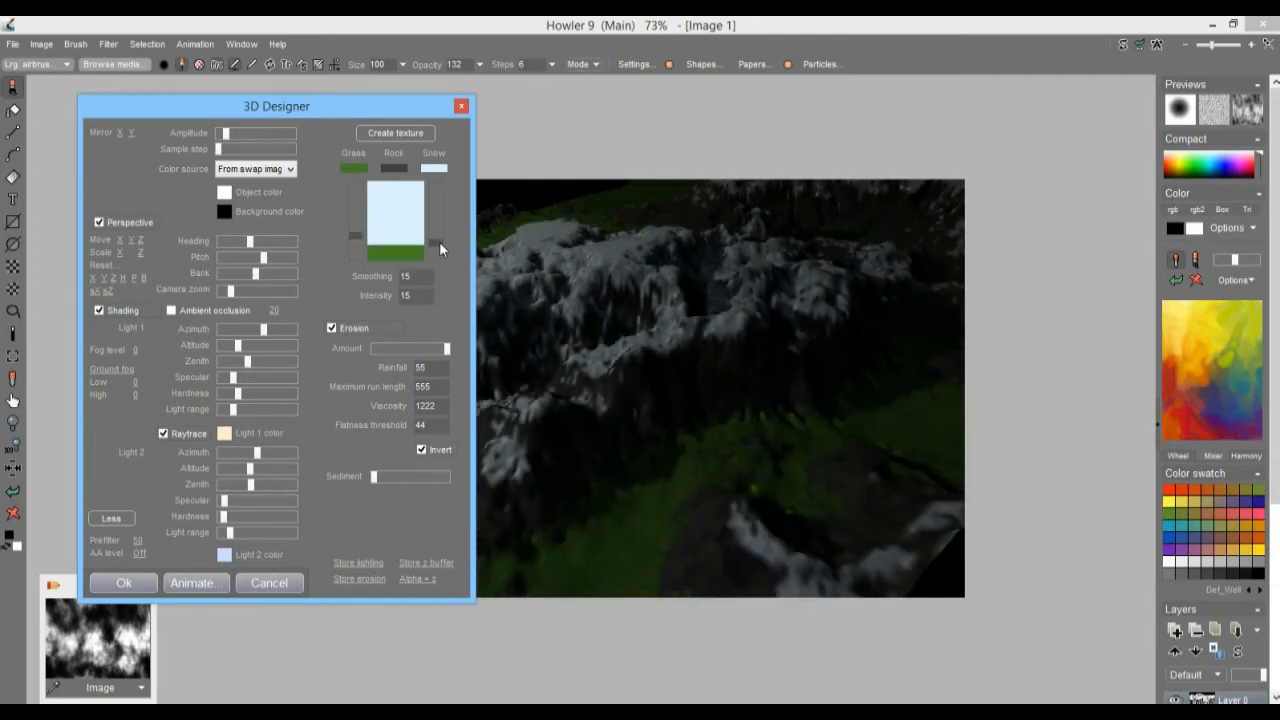
mouse_move(356, 238)
mouse_down()
mouse_move(360, 222)
mouse_move(358, 270)
mouse_move(358, 223)
mouse_up()
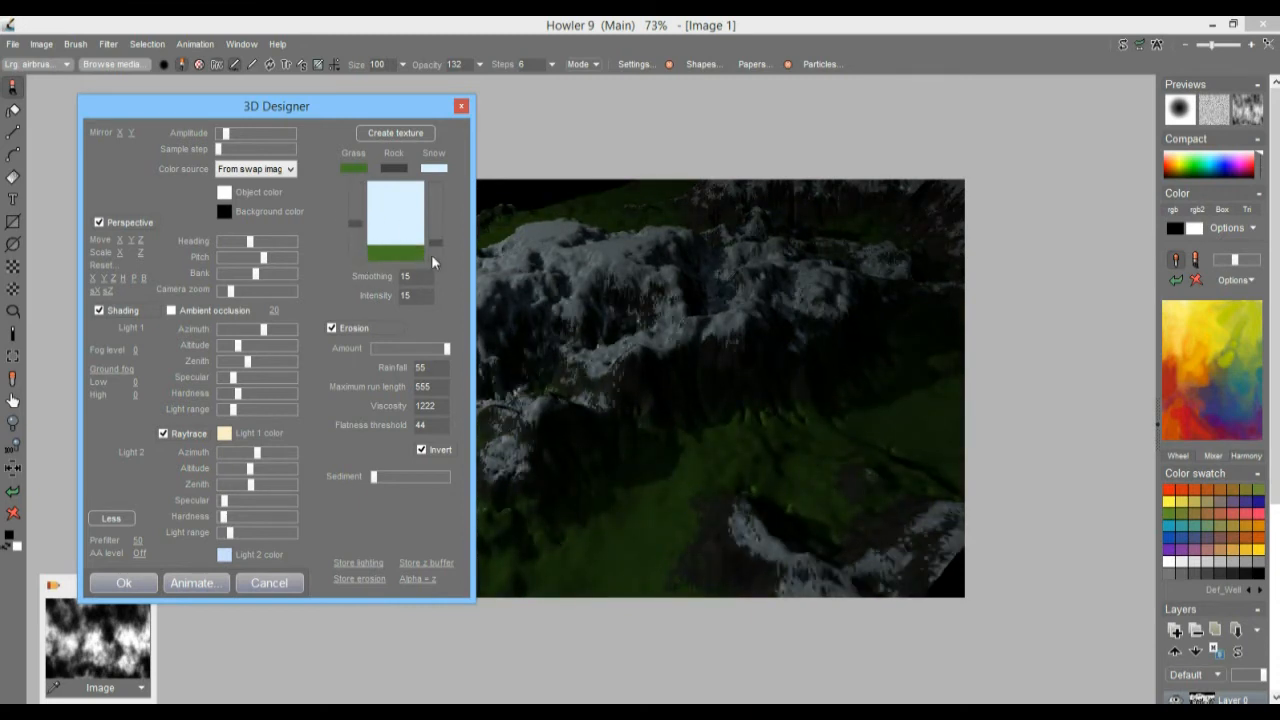
Step: Change the snow color of the terrain texture to white
click(439, 169)
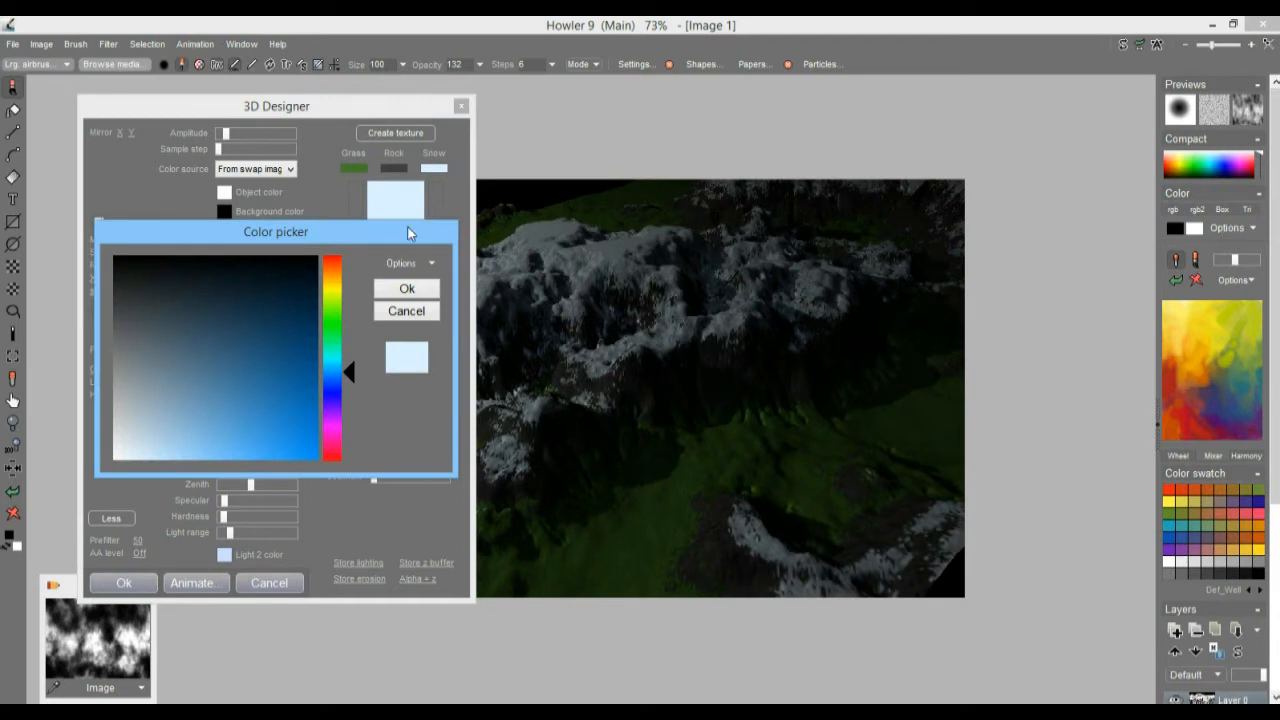
click(121, 452)
click(401, 292)
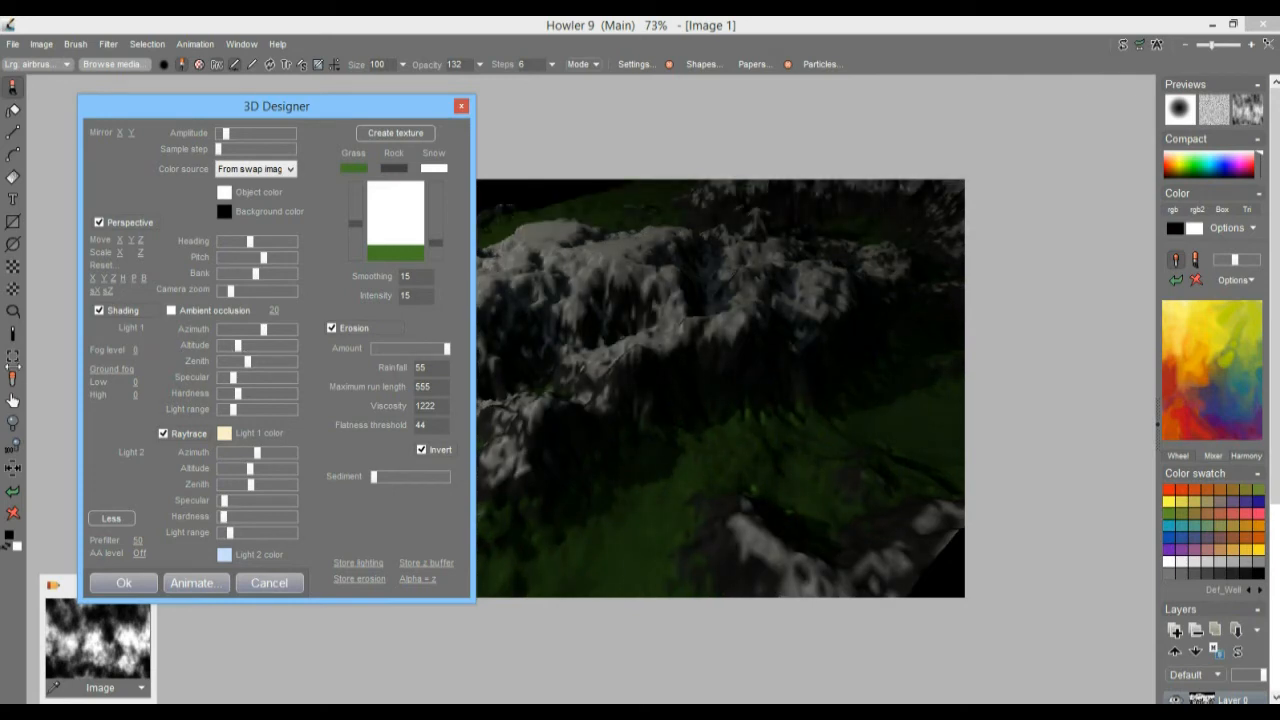
Step: Increase the light range of both lights and readjust Light 2's azimuth to brighten the textured terrain
mouse_move(236, 409)
mouse_down()
mouse_move(260, 409)
mouse_move(240, 411)
mouse_up()
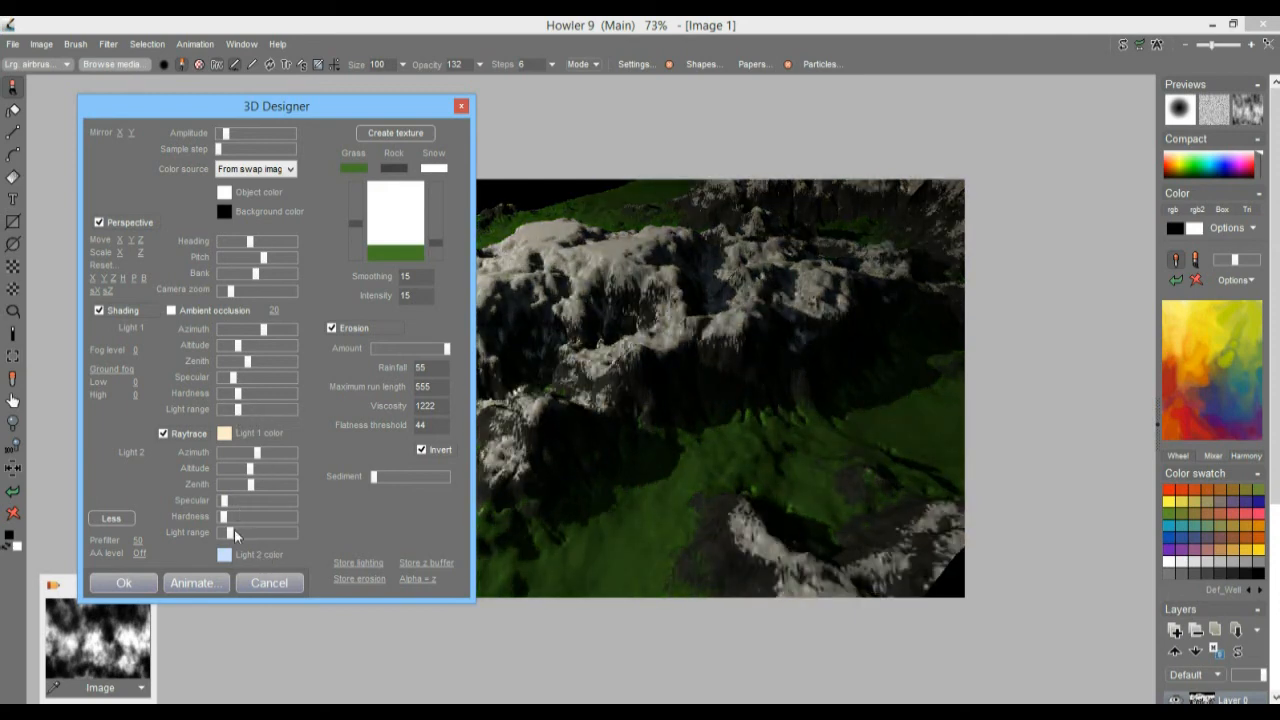
mouse_move(234, 534)
mouse_down()
mouse_move(248, 531)
mouse_move(240, 538)
mouse_up()
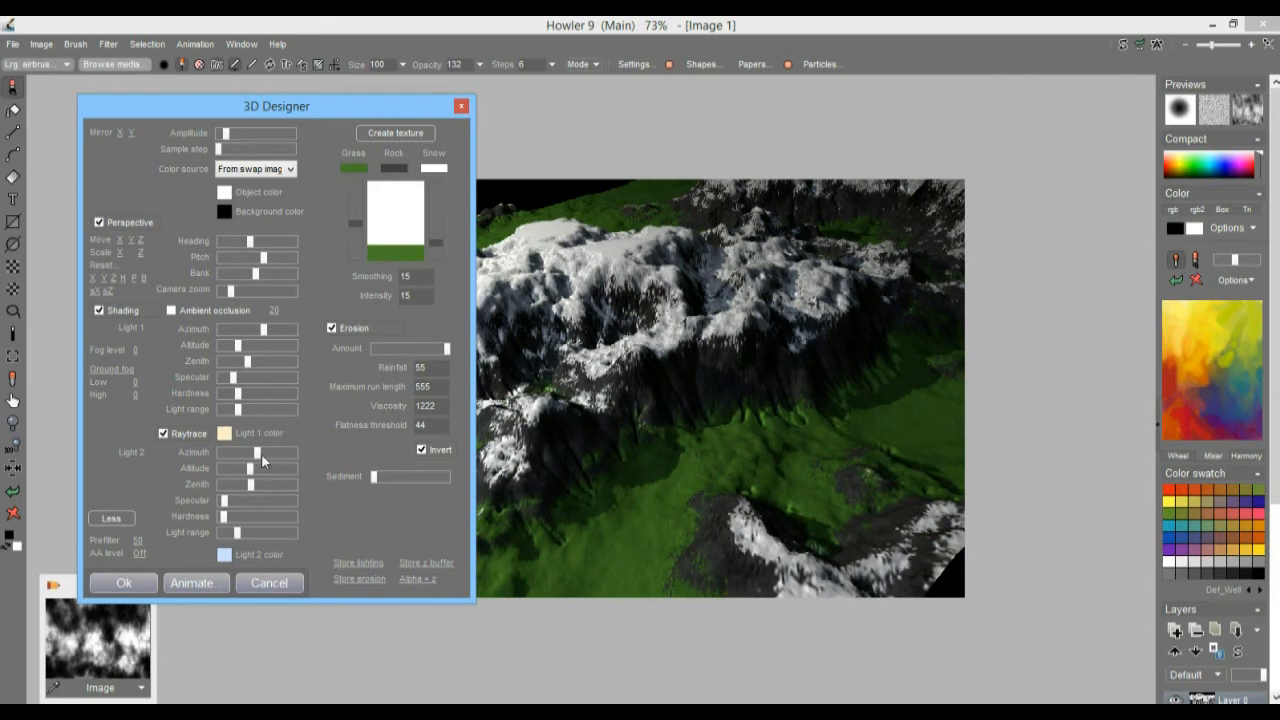
drag(257, 454, 238, 410)
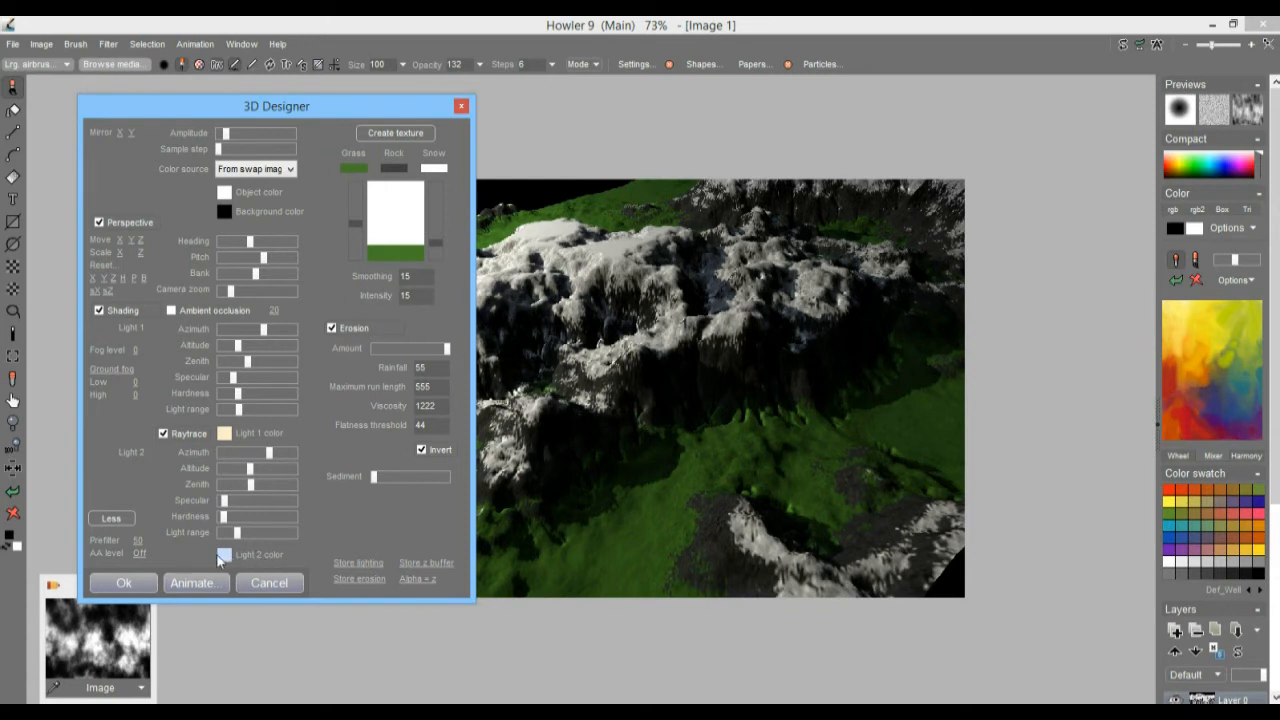
Step: Change Light 1's color to a muted salmon orange
click(225, 432)
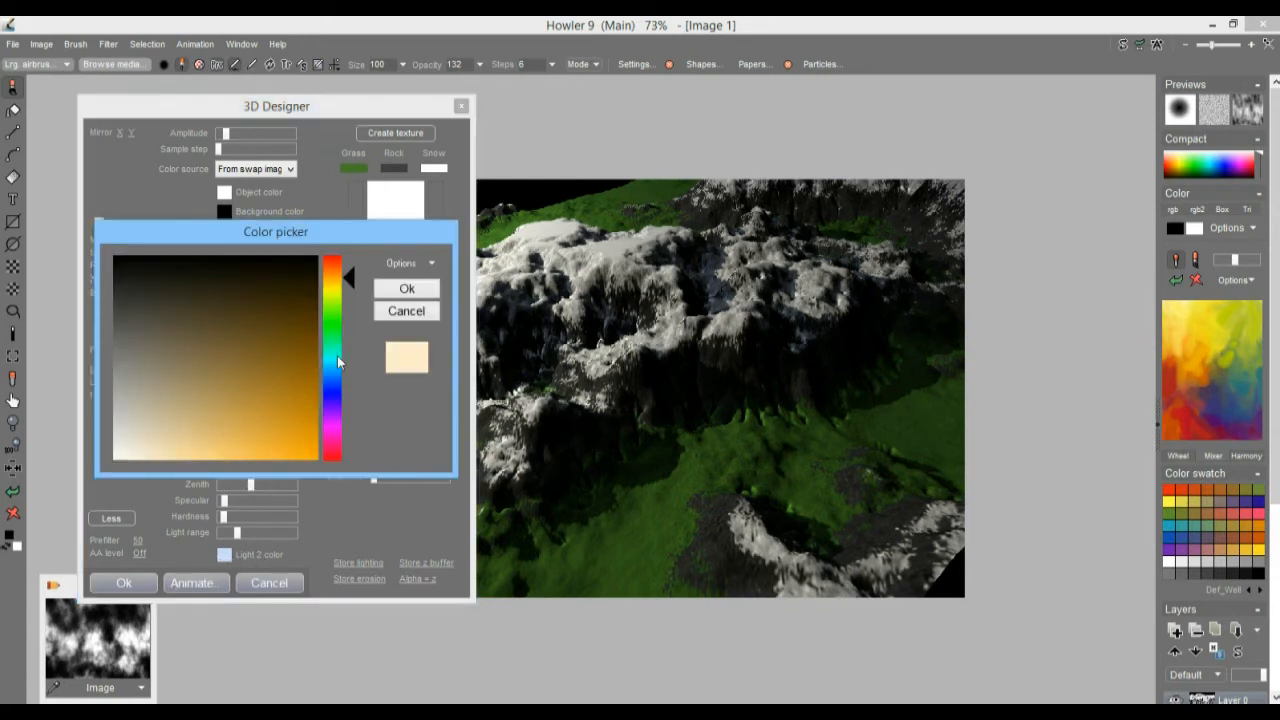
drag(335, 271, 335, 266)
drag(199, 377, 186, 403)
click(407, 289)
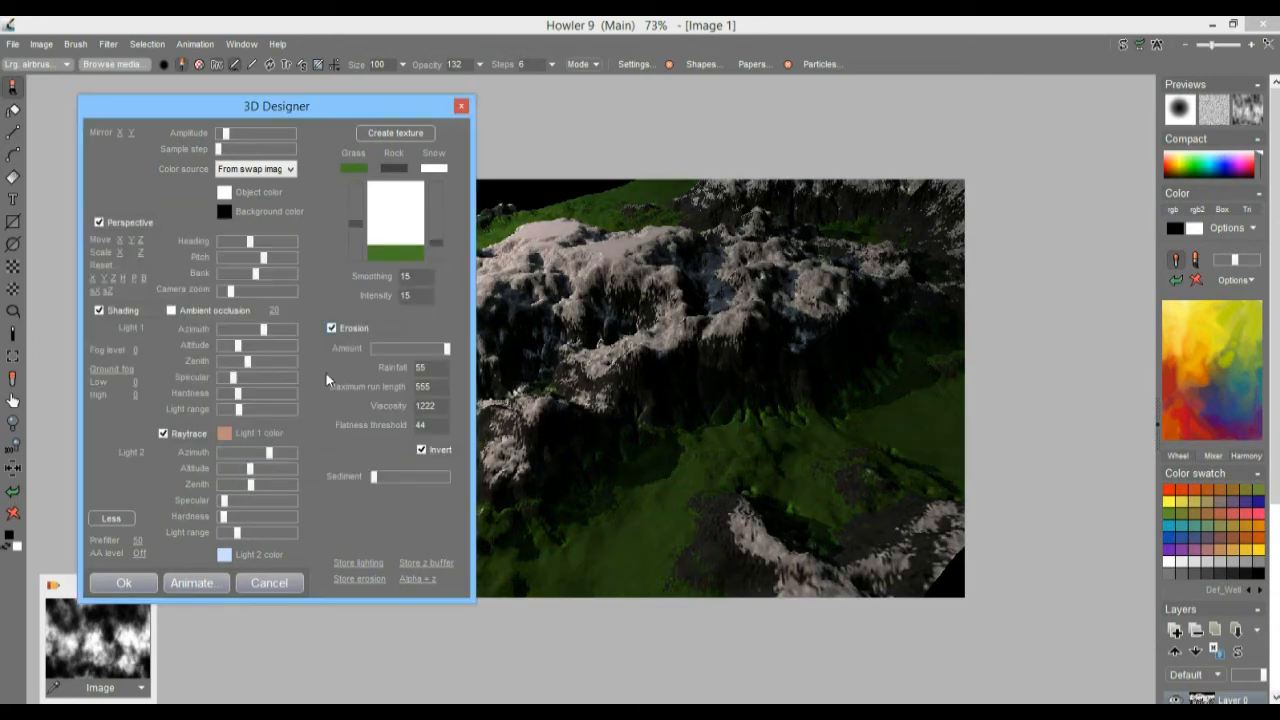
Step: Change Light 2's color to a medium blue and increase its light range
click(224, 555)
mouse_move(189, 422)
mouse_down()
mouse_move(171, 432)
mouse_move(198, 410)
mouse_up()
drag(352, 380, 334, 370)
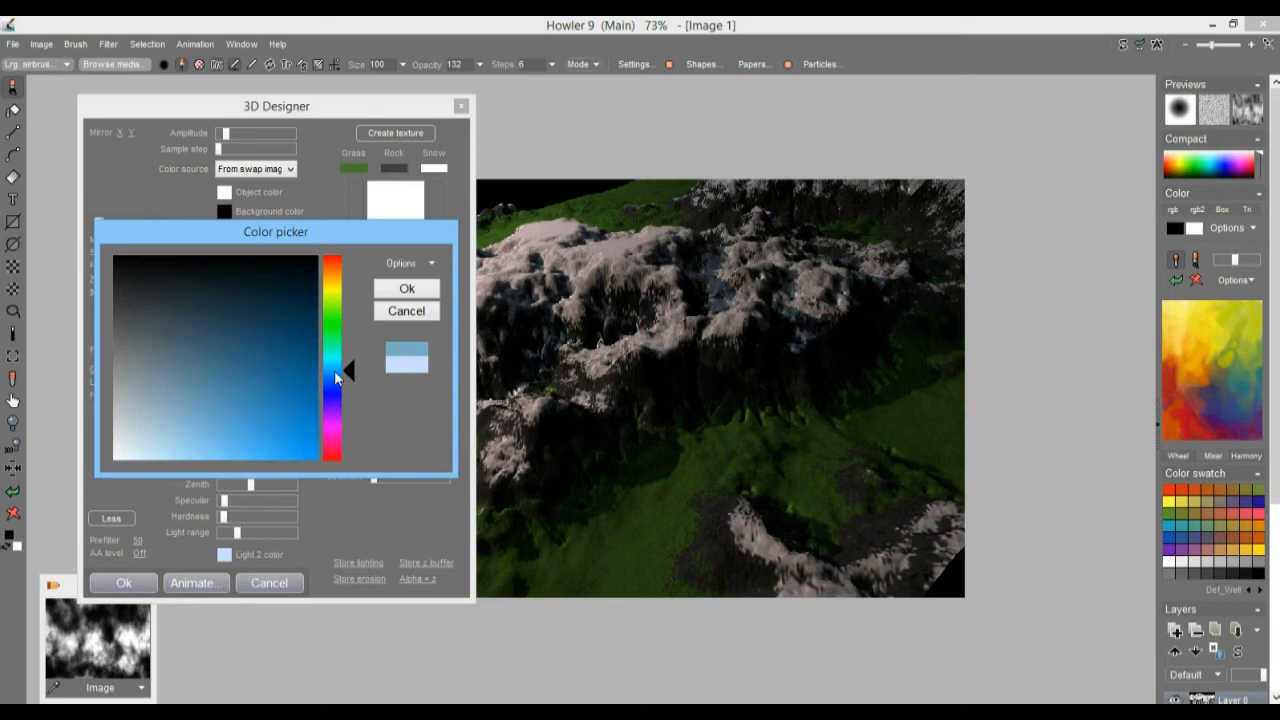
click(407, 289)
mouse_move(244, 532)
mouse_down()
mouse_move(260, 534)
mouse_move(248, 535)
mouse_up()
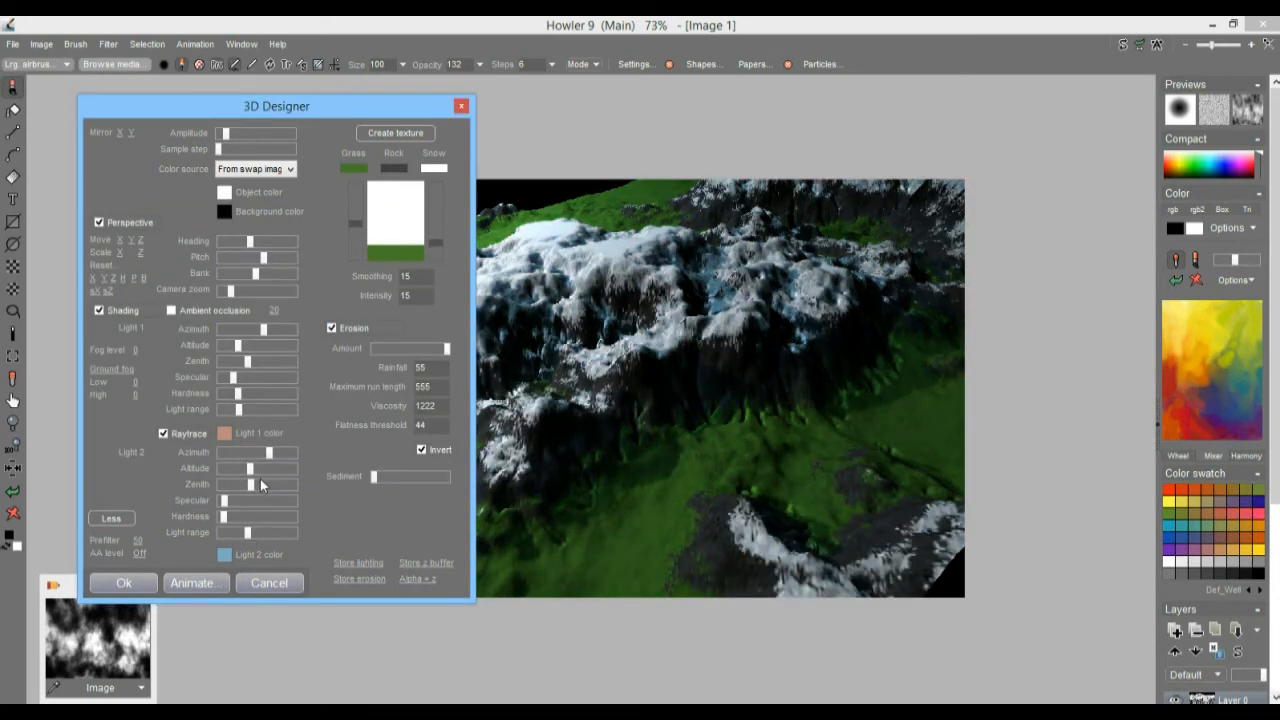
Step: Readjust Light 1's azimuth, altitude, specular, hardness and range, and compare the terrain with shading off and on
drag(267, 334, 241, 347)
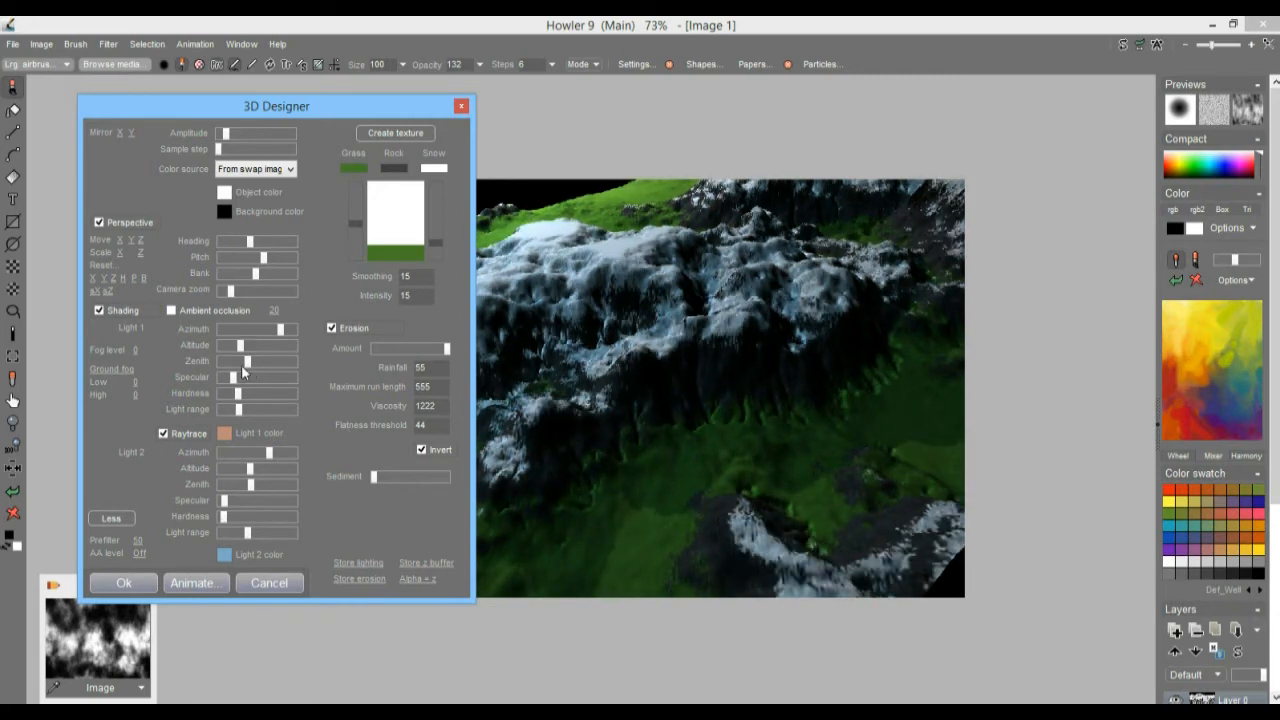
mouse_move(247, 402)
mouse_down()
mouse_move(255, 376)
mouse_move(224, 396)
mouse_up()
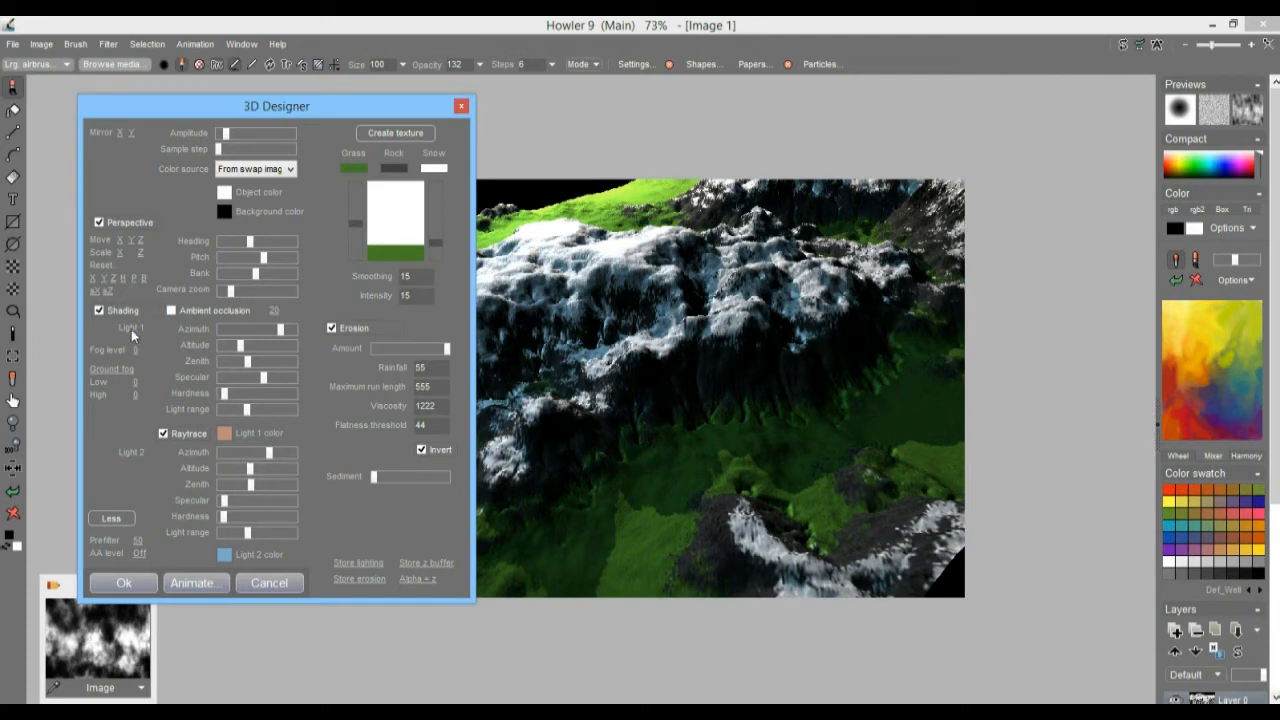
click(101, 311)
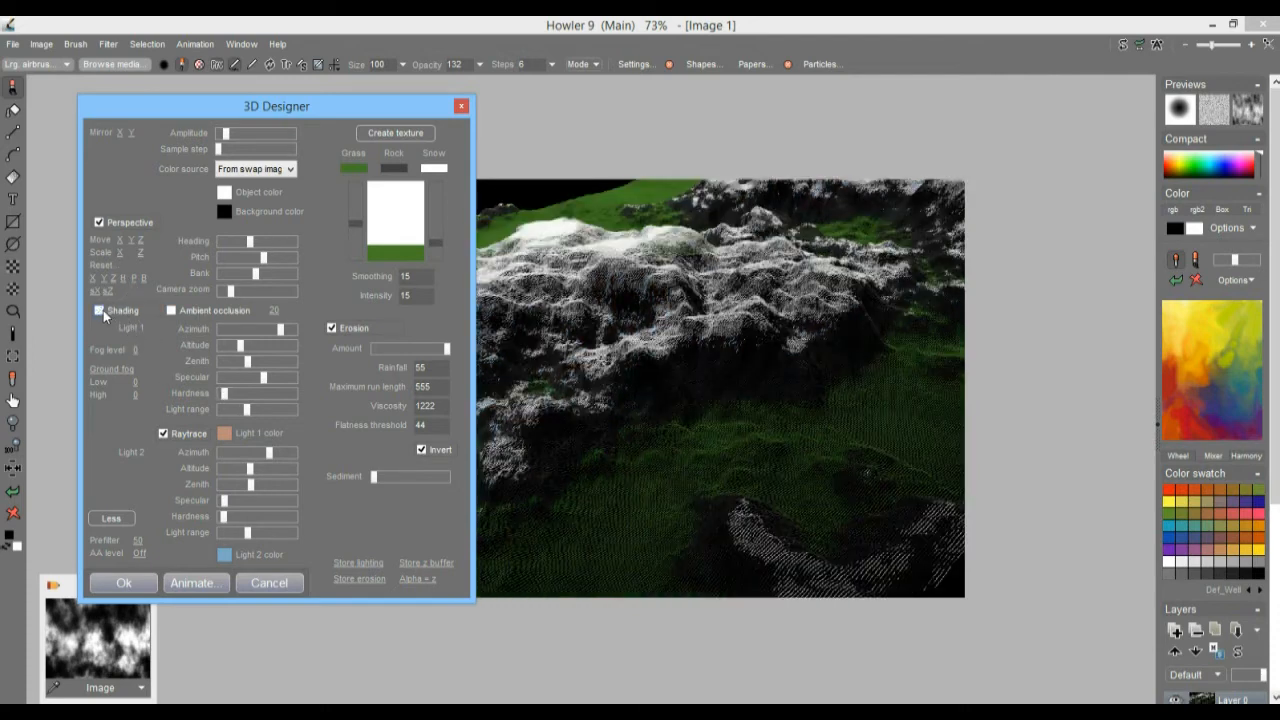
click(100, 311)
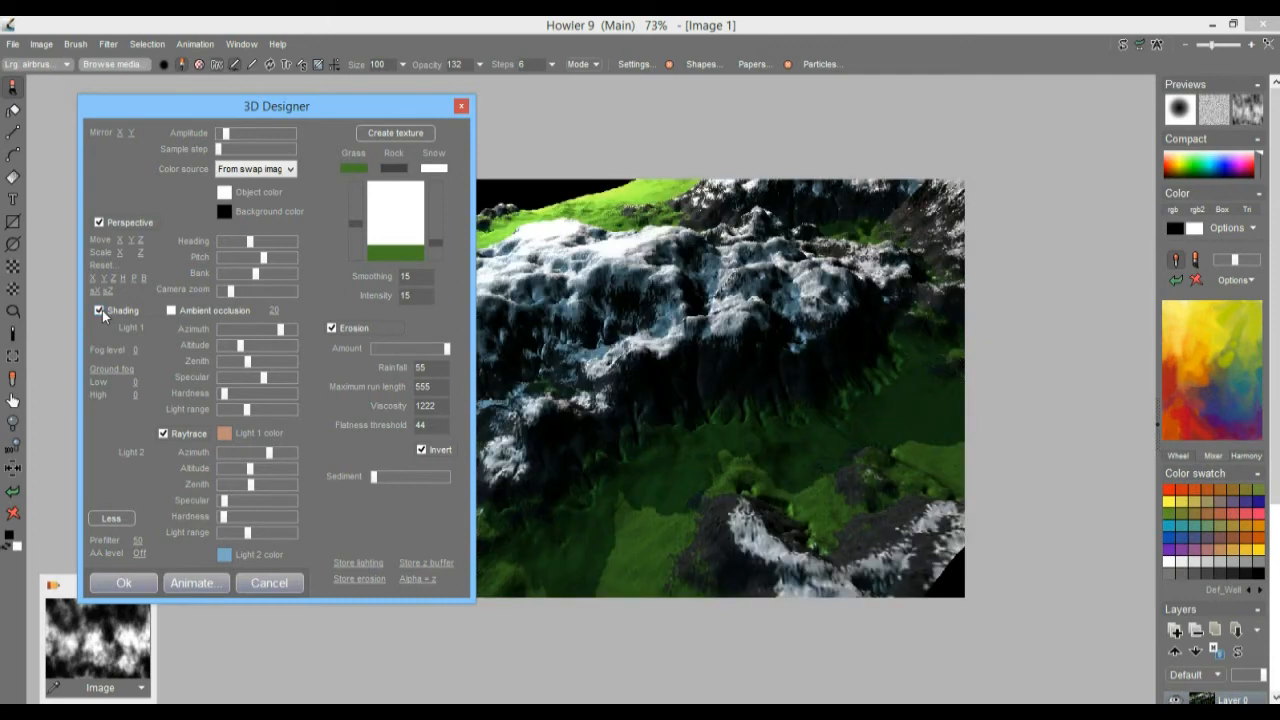
Step: Test the fog level and return it to 0, and enable linear ground fog with a raised high value
drag(135, 349, 1277, 323)
drag(1171, 323, 54, 373)
click(125, 376)
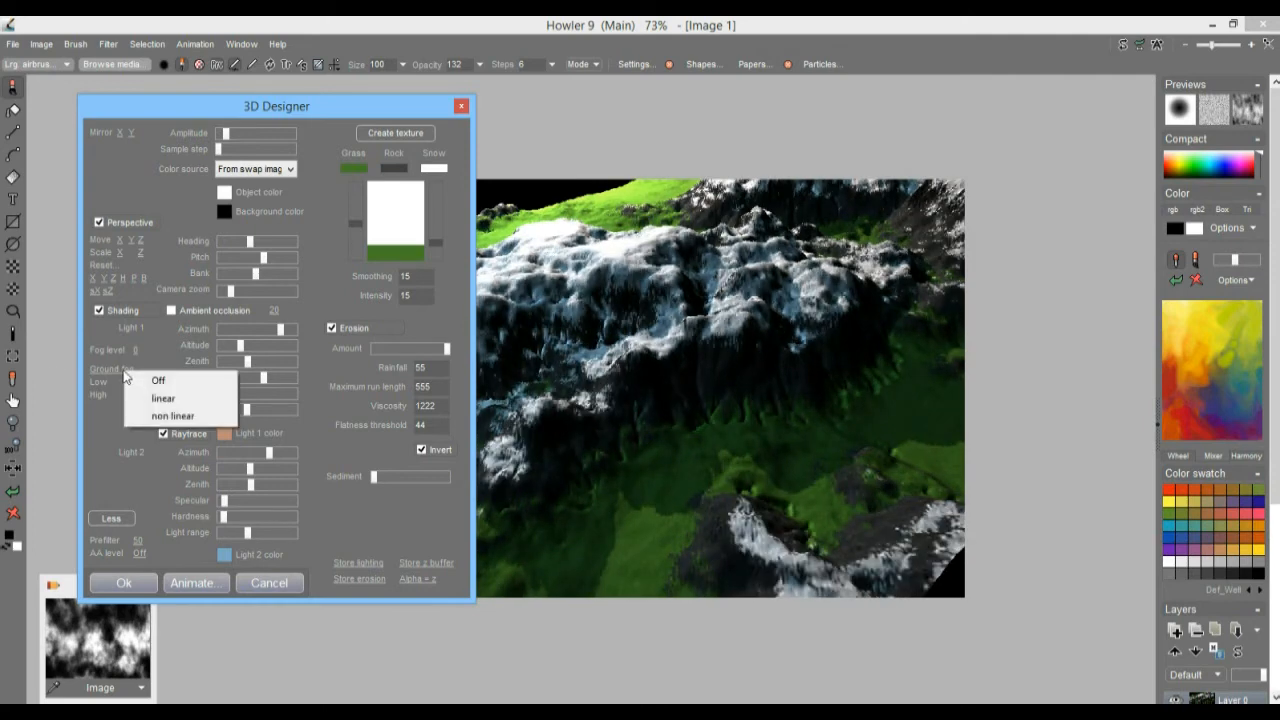
click(165, 396)
drag(136, 396, 180, 409)
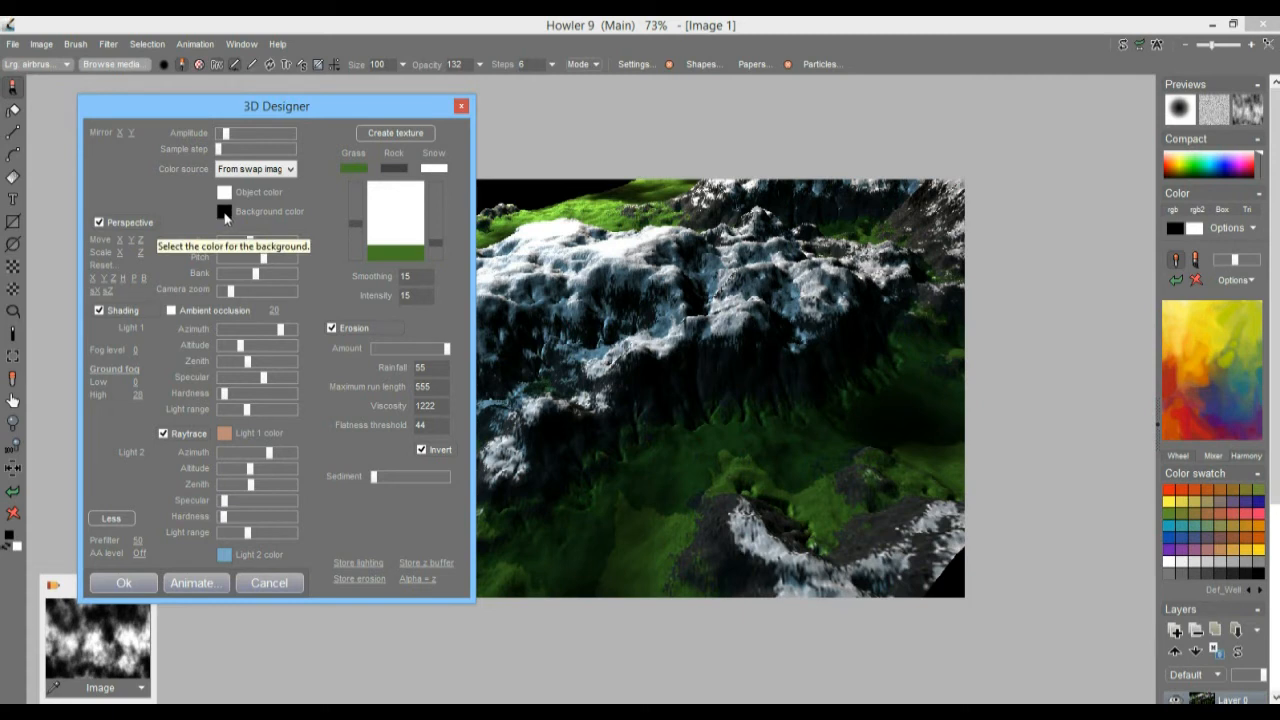
Step: Change the background color to light gray so that it tints the fog and sky
click(225, 213)
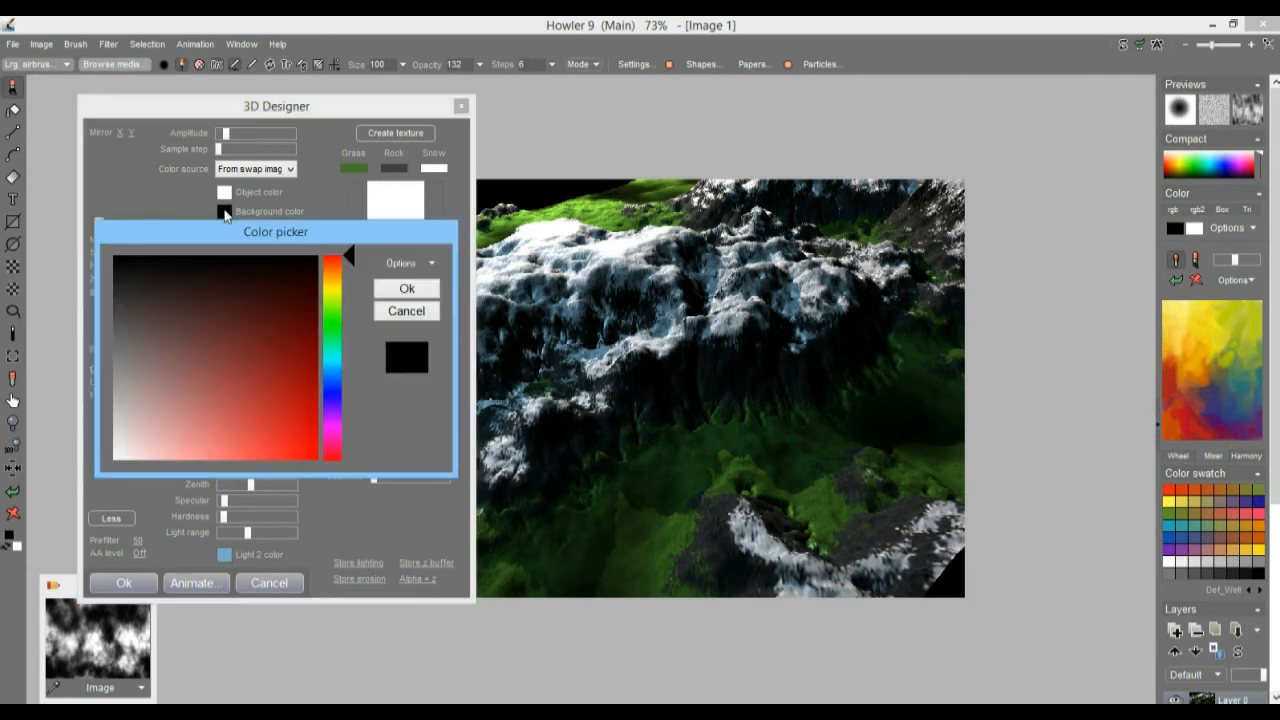
click(115, 416)
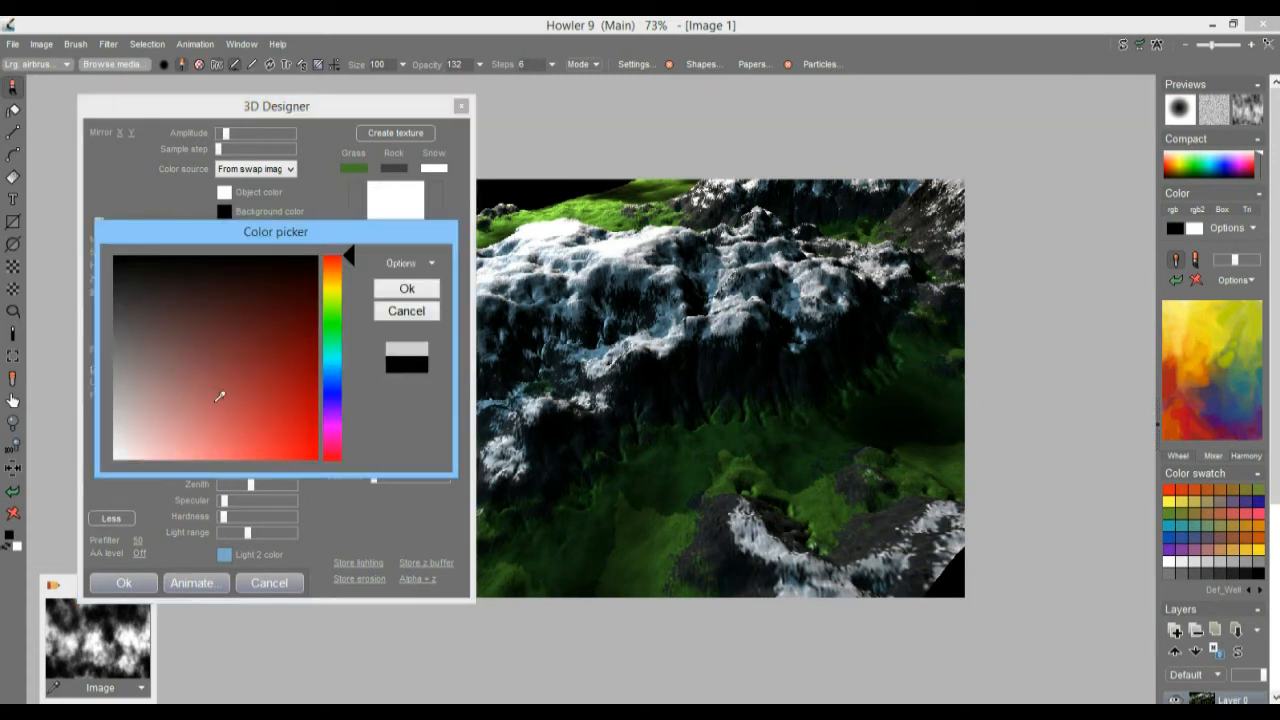
click(407, 288)
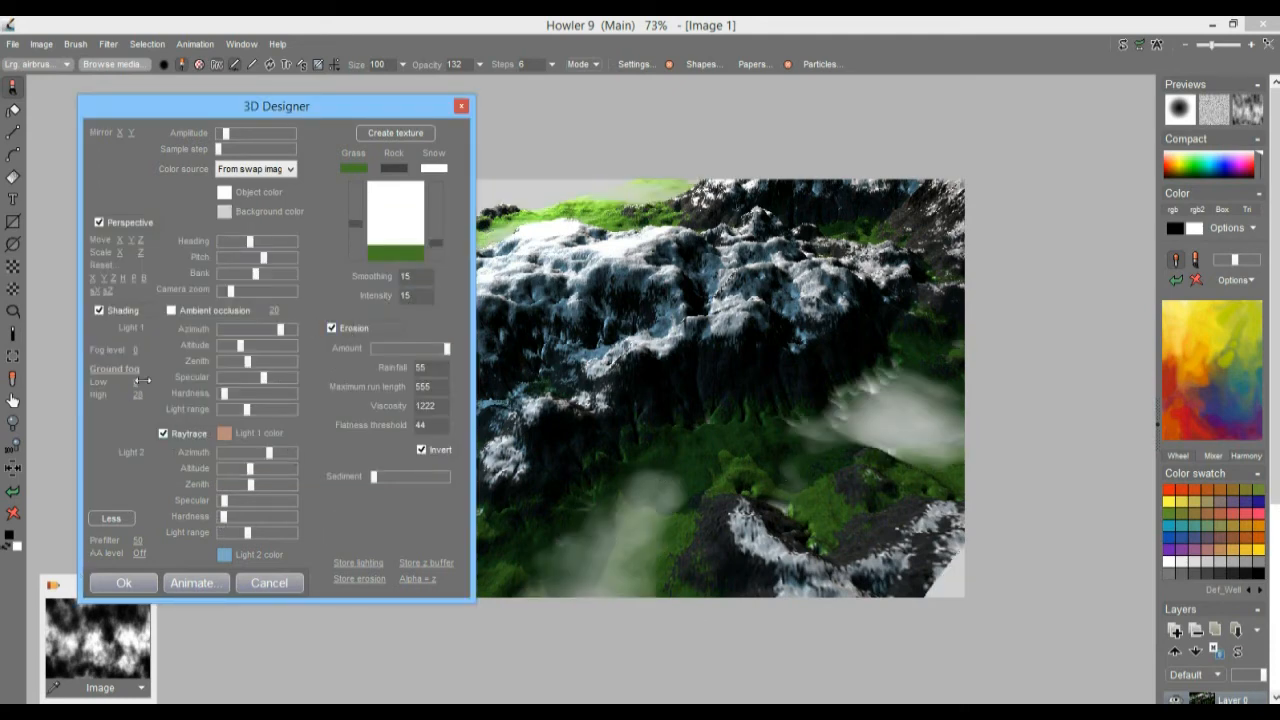
Step: Switch the ground fog to non linear with a high value of 44, and set the fog level to 2.1405
drag(137, 393, 836, 400)
drag(1069, 399, 191, 396)
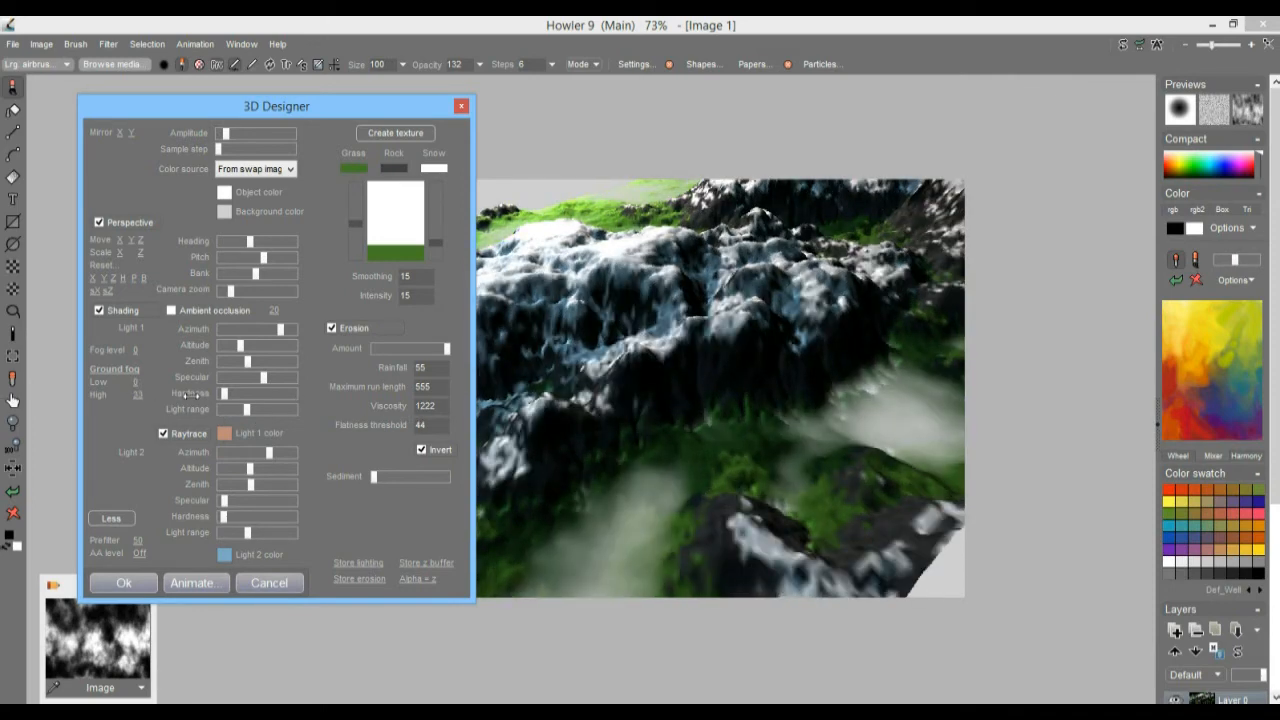
click(120, 371)
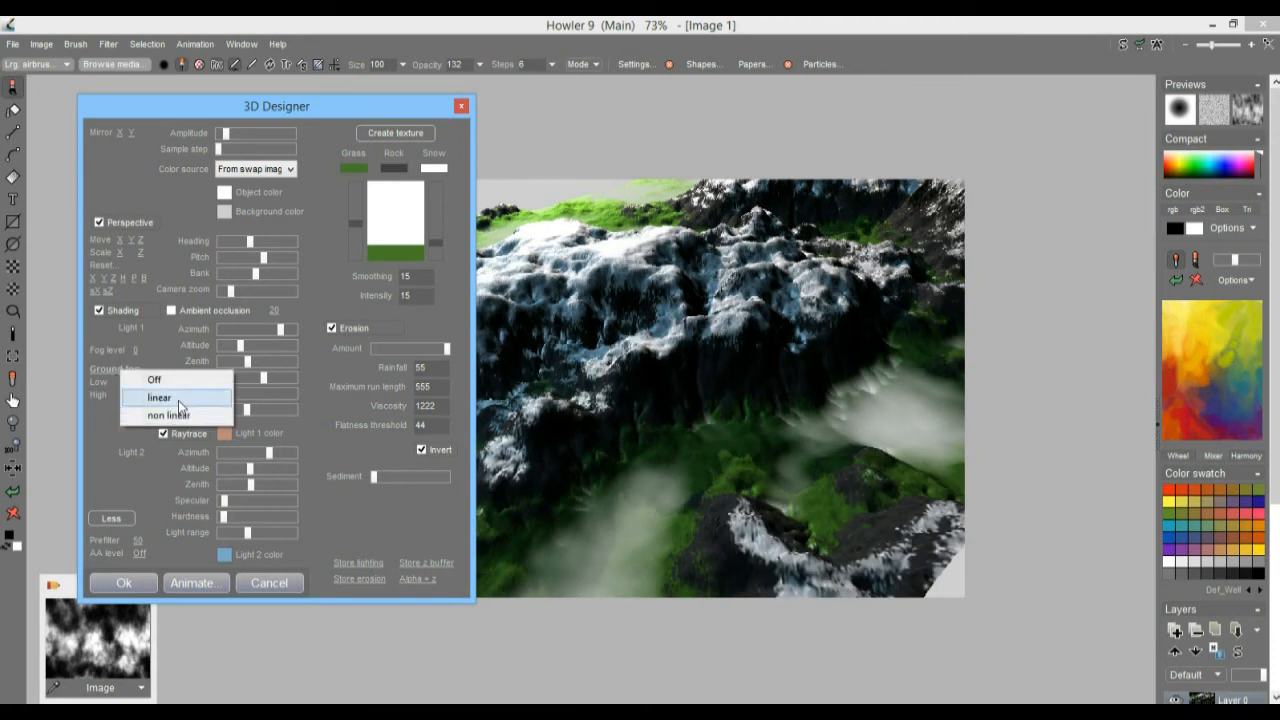
click(176, 414)
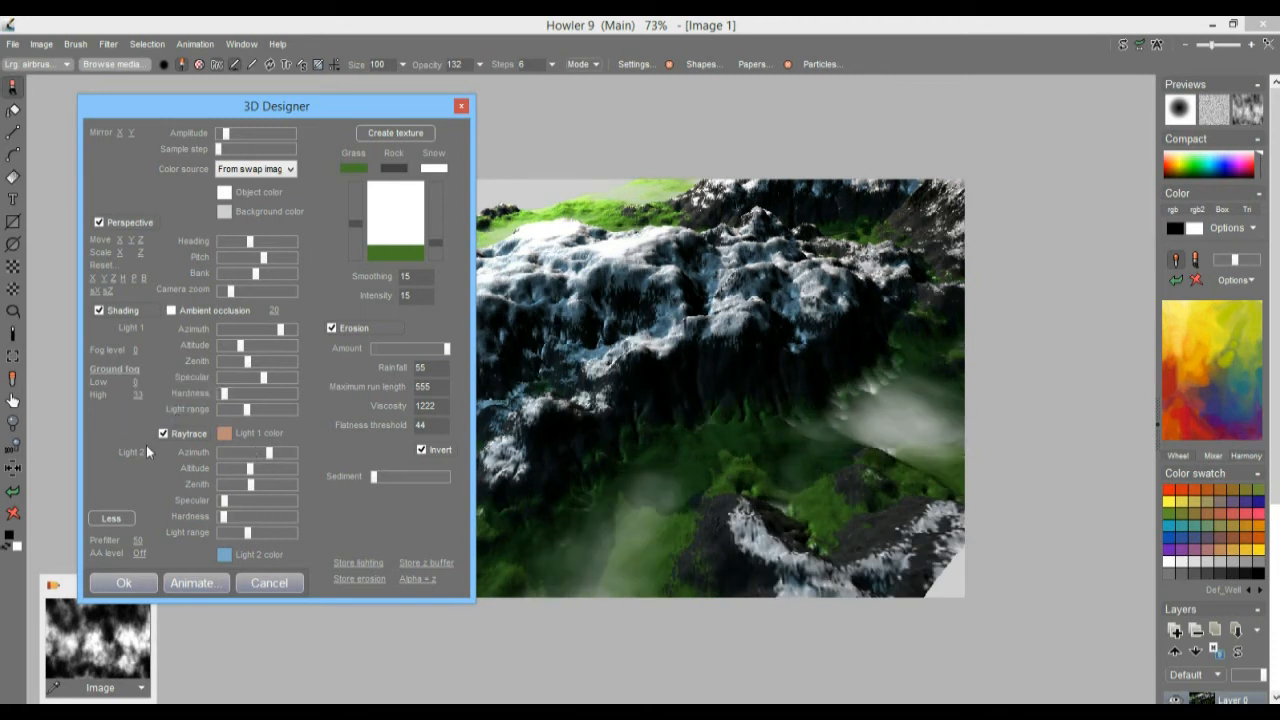
drag(145, 394, 74, 400)
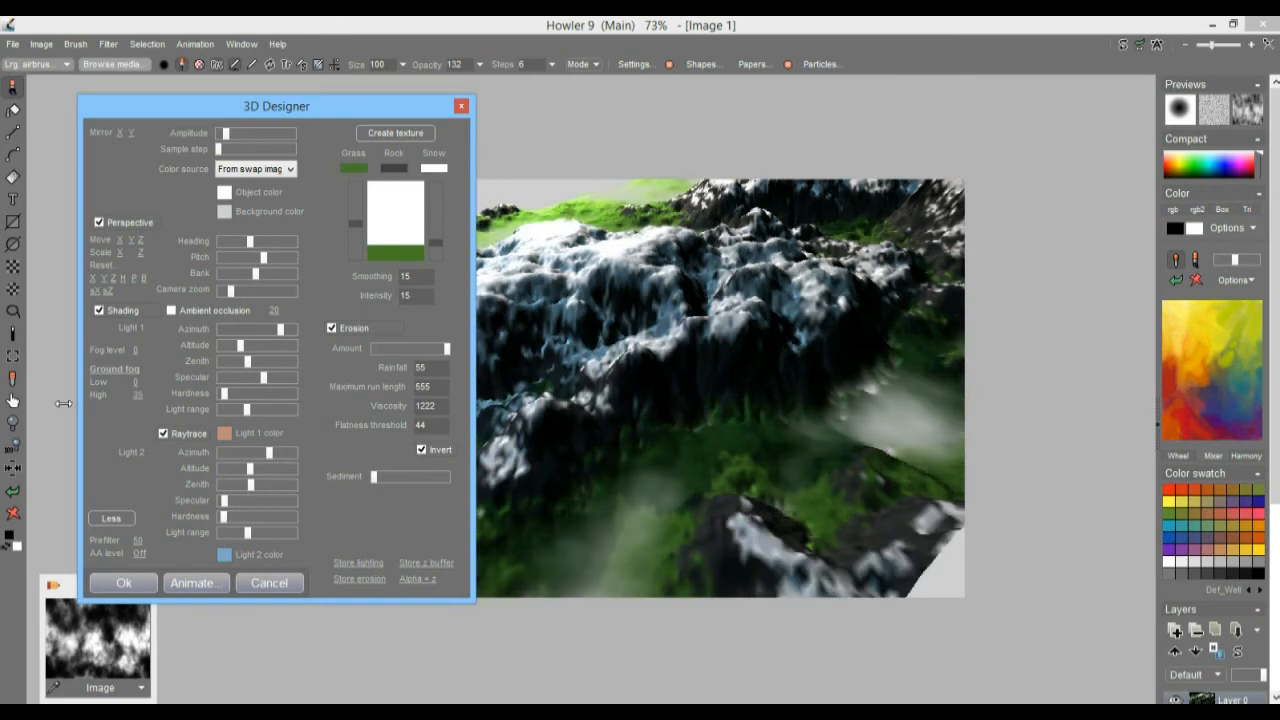
drag(140, 350, 1207, 369)
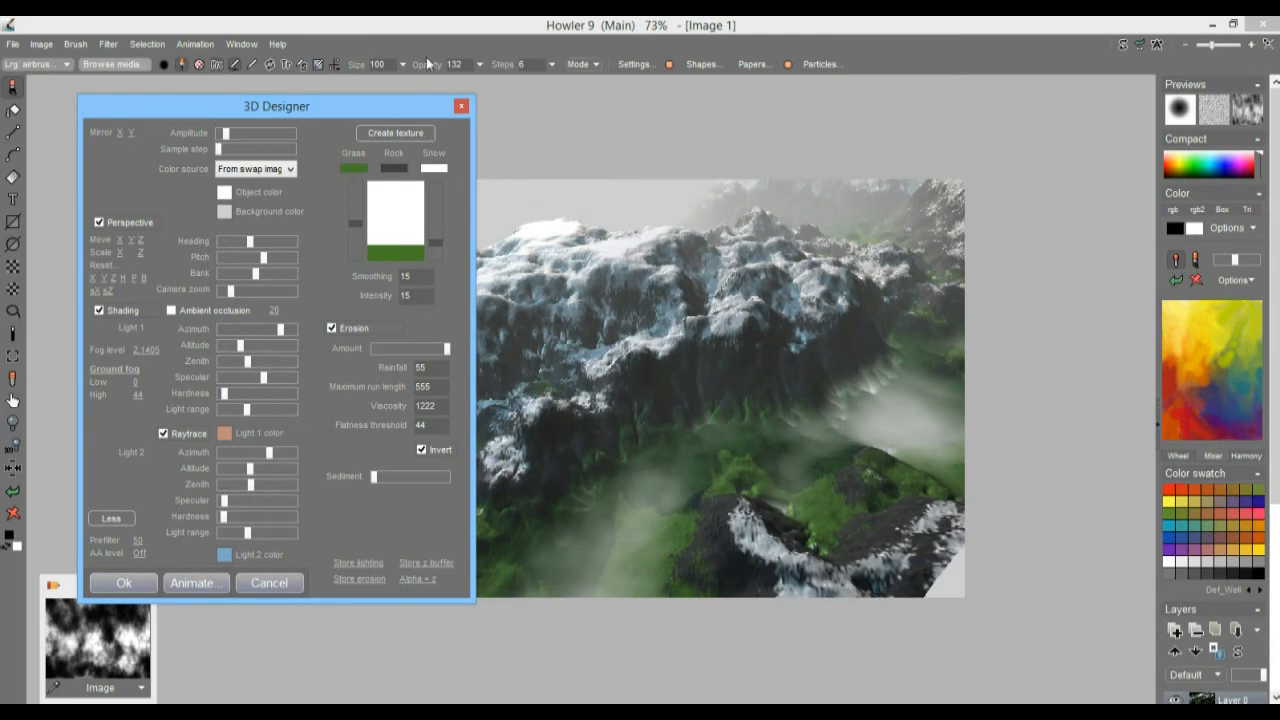
Step: Turn the camera heading to frame the snowy ridge and green valley, and enable ambient occlusion
drag(315, 108, 1083, 156)
mouse_move(1021, 293)
mouse_down()
mouse_move(1068, 298)
mouse_move(996, 313)
mouse_move(1038, 312)
mouse_move(1014, 308)
mouse_up()
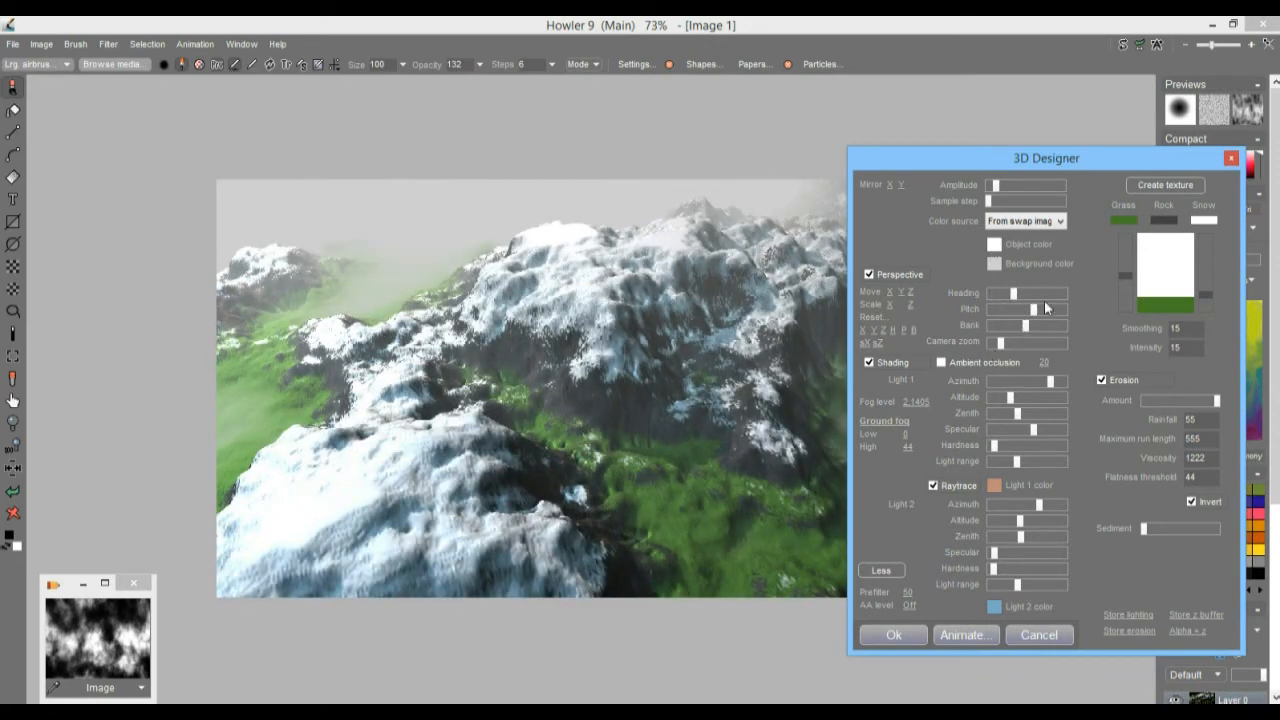
click(941, 364)
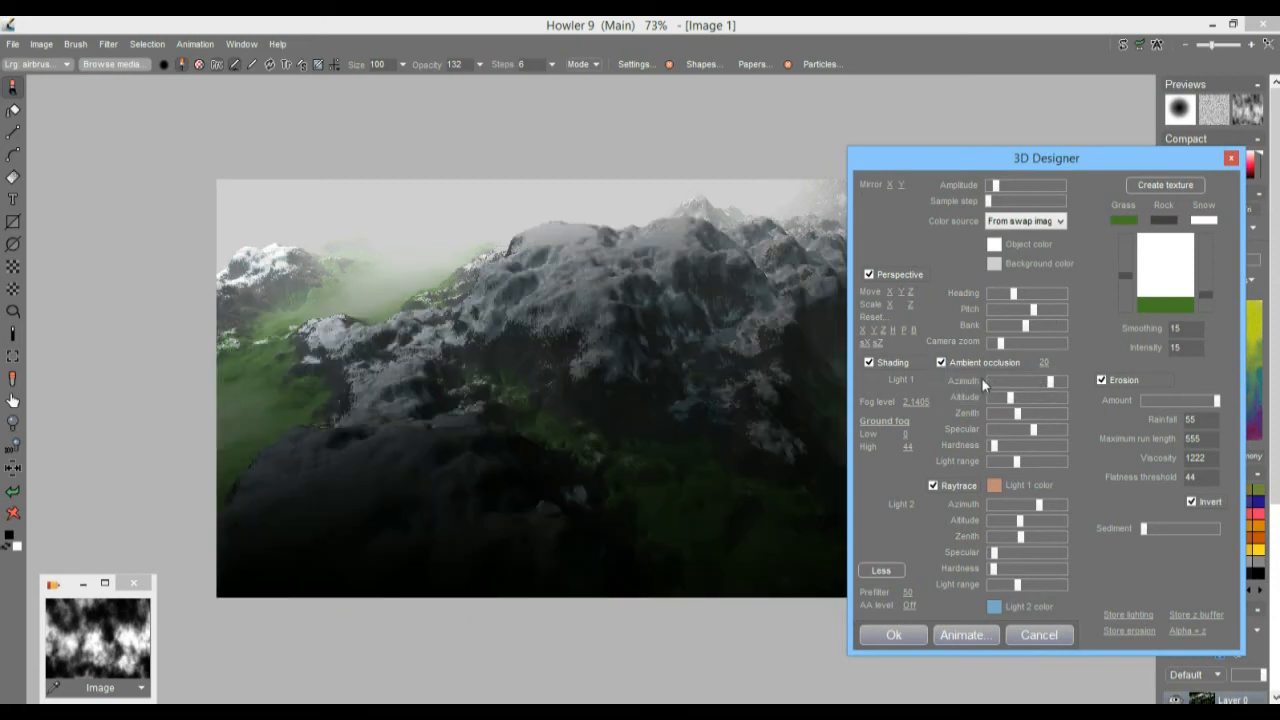
Step: Readjust Light 1's azimuth, zenith, specular and hardness to bring warmer light onto the snowy ridge
drag(1054, 382, 1054, 382)
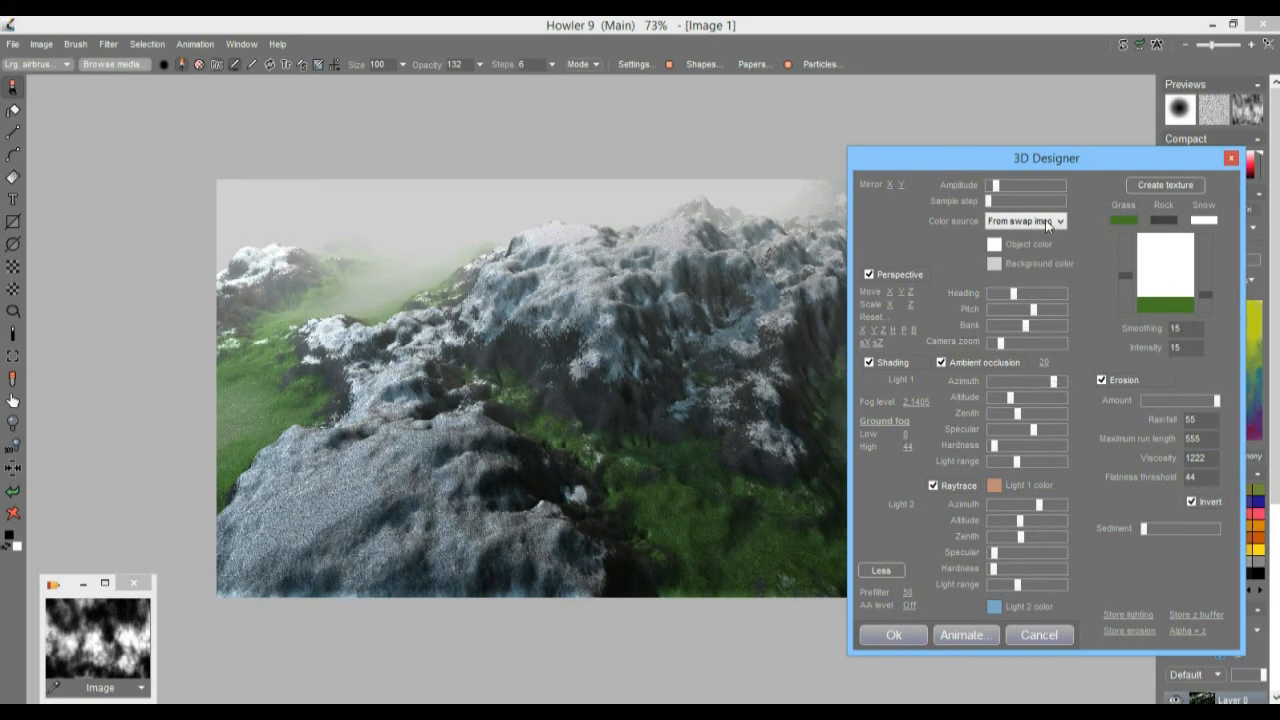
mouse_move(1010, 161)
mouse_down()
mouse_move(619, 314)
mouse_move(1045, 183)
mouse_move(1002, 147)
mouse_move(1017, 168)
mouse_move(999, 164)
mouse_up()
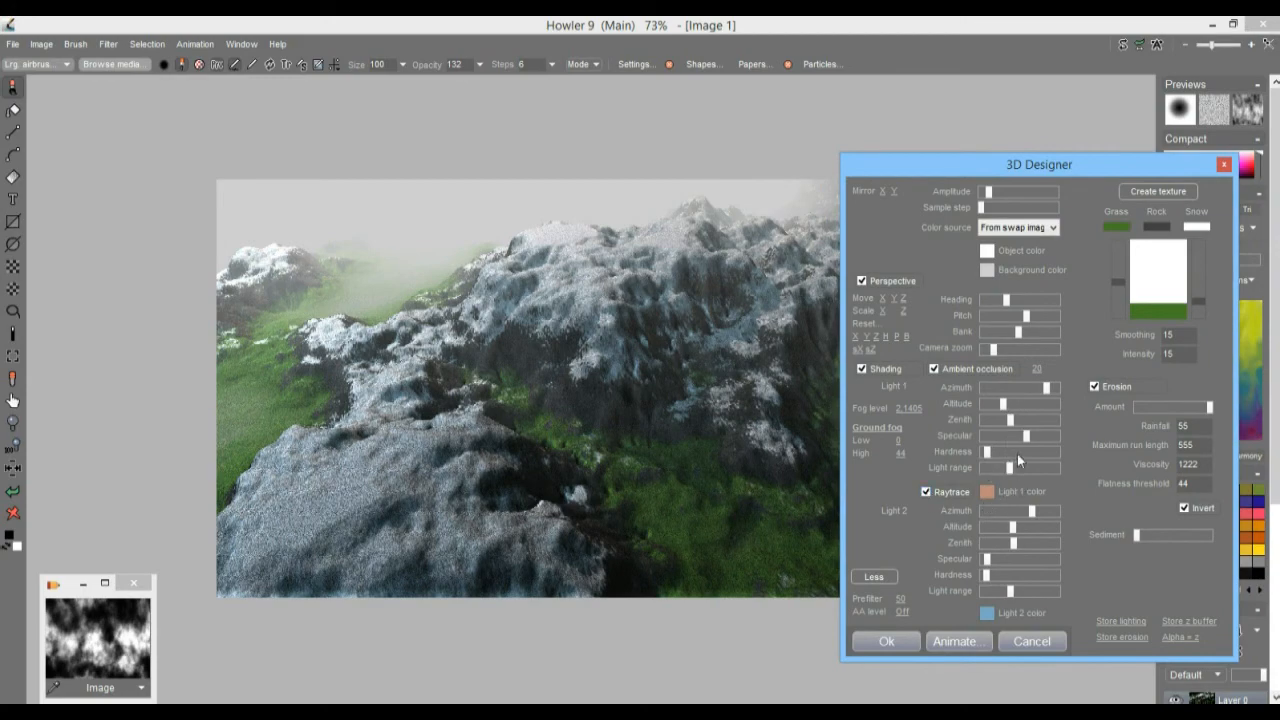
drag(1040, 387, 1037, 388)
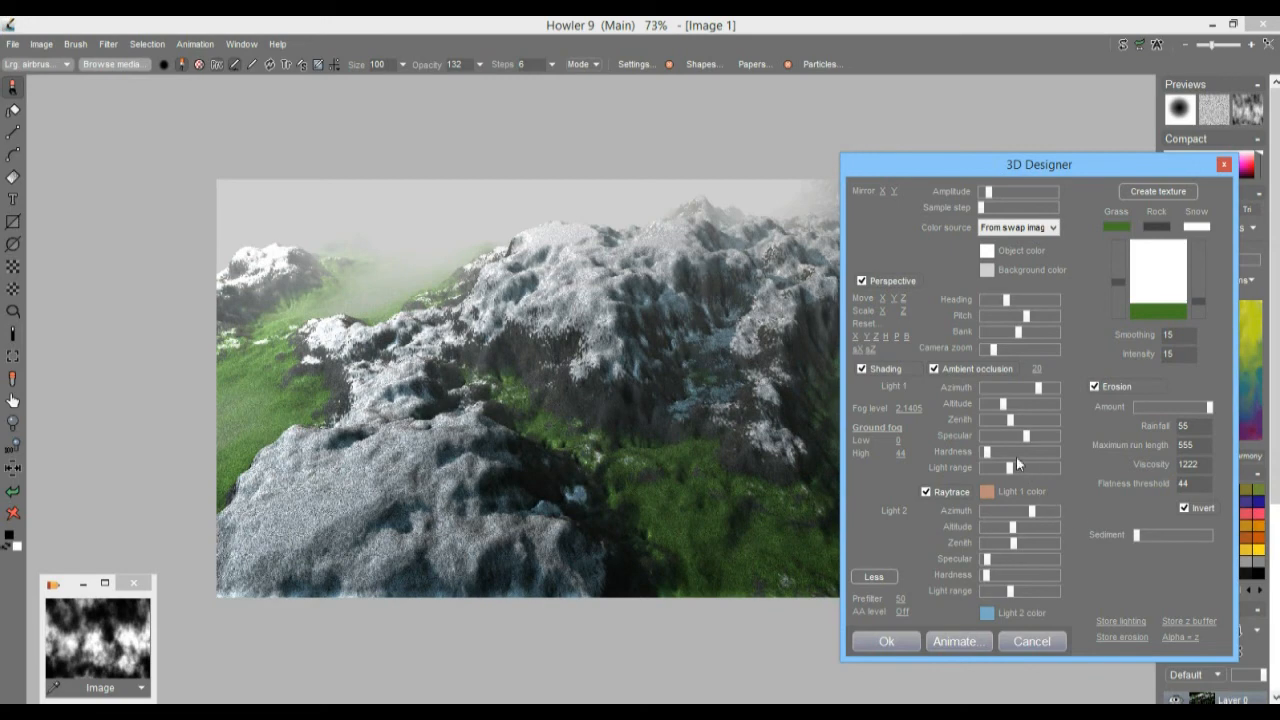
click(994, 452)
mouse_move(1026, 436)
mouse_down()
mouse_move(1002, 437)
mouse_move(1026, 420)
mouse_move(1005, 422)
mouse_up()
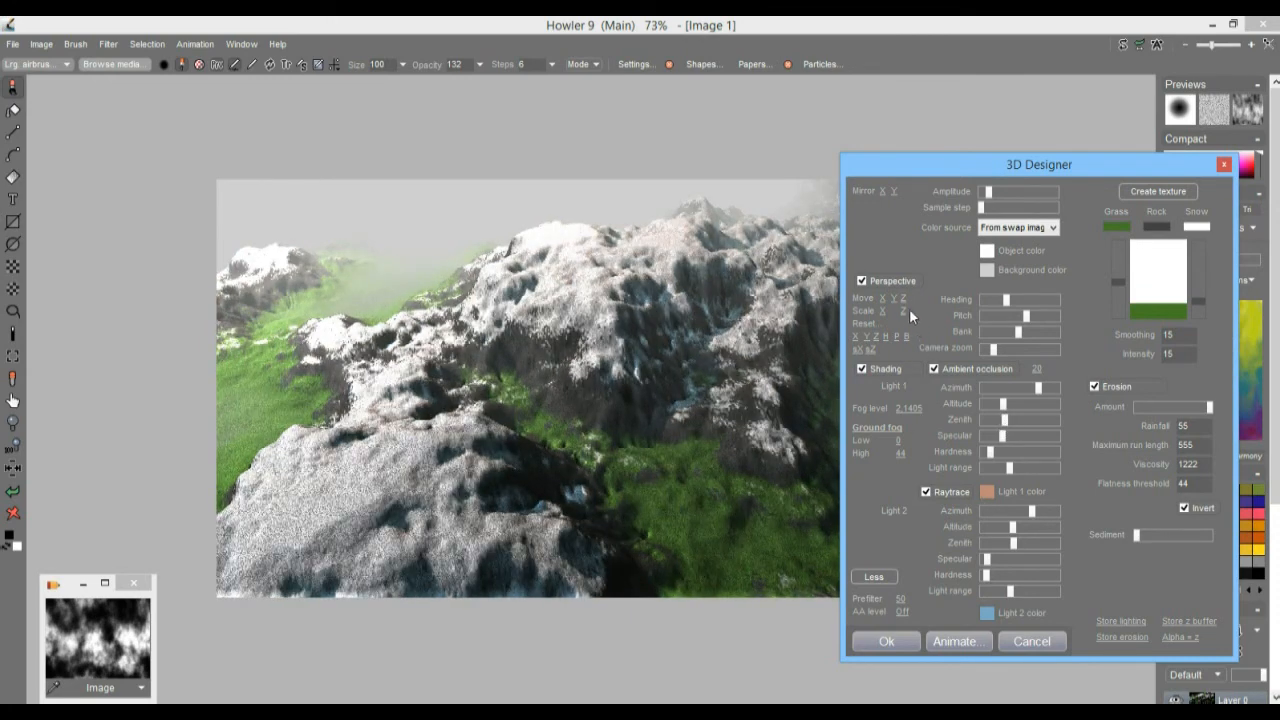
Step: Reframe the landscape by adjusting the Z move, camera zoom and bank
drag(903, 299, 970, 342)
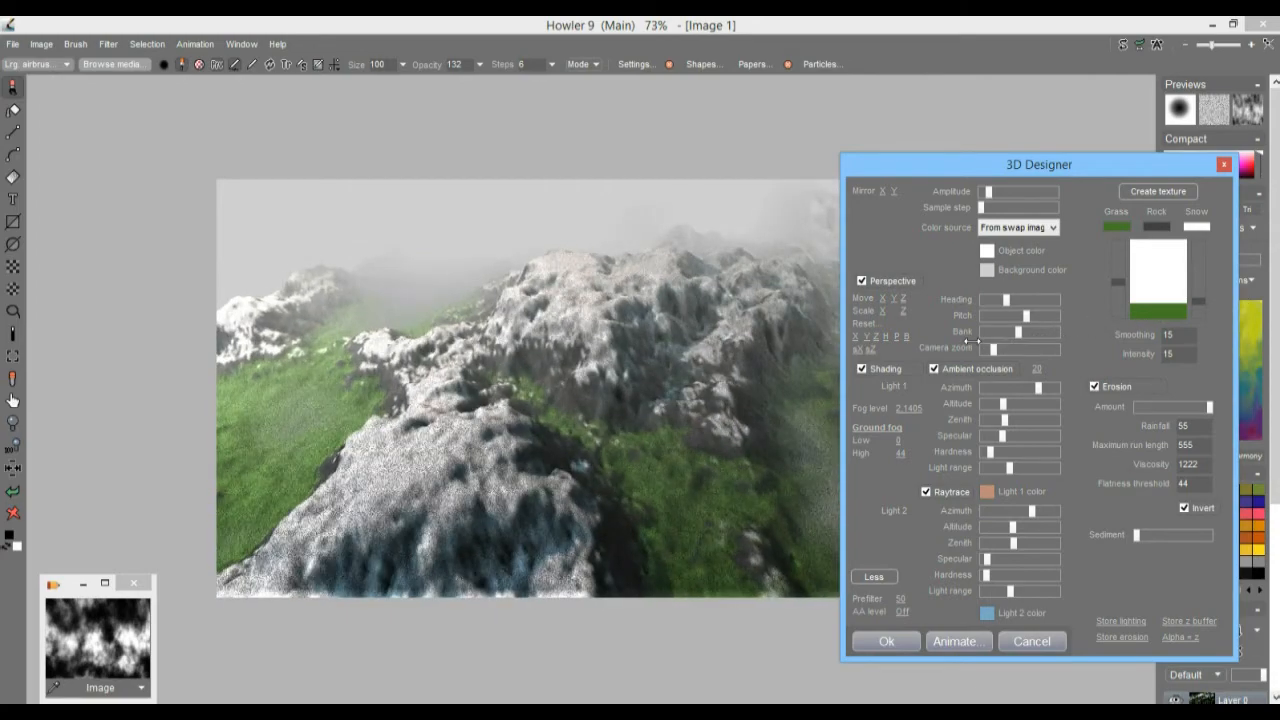
mouse_move(992, 349)
mouse_down()
mouse_move(979, 356)
mouse_move(992, 353)
mouse_up()
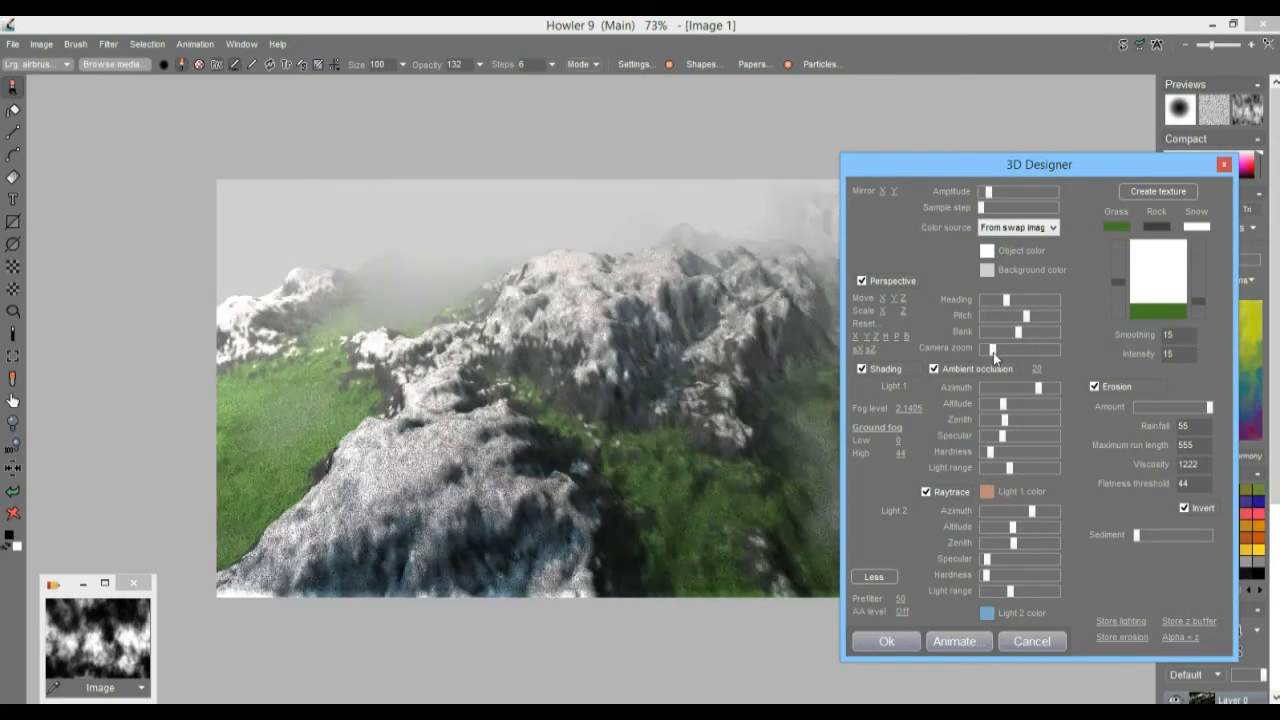
drag(1020, 333, 1019, 338)
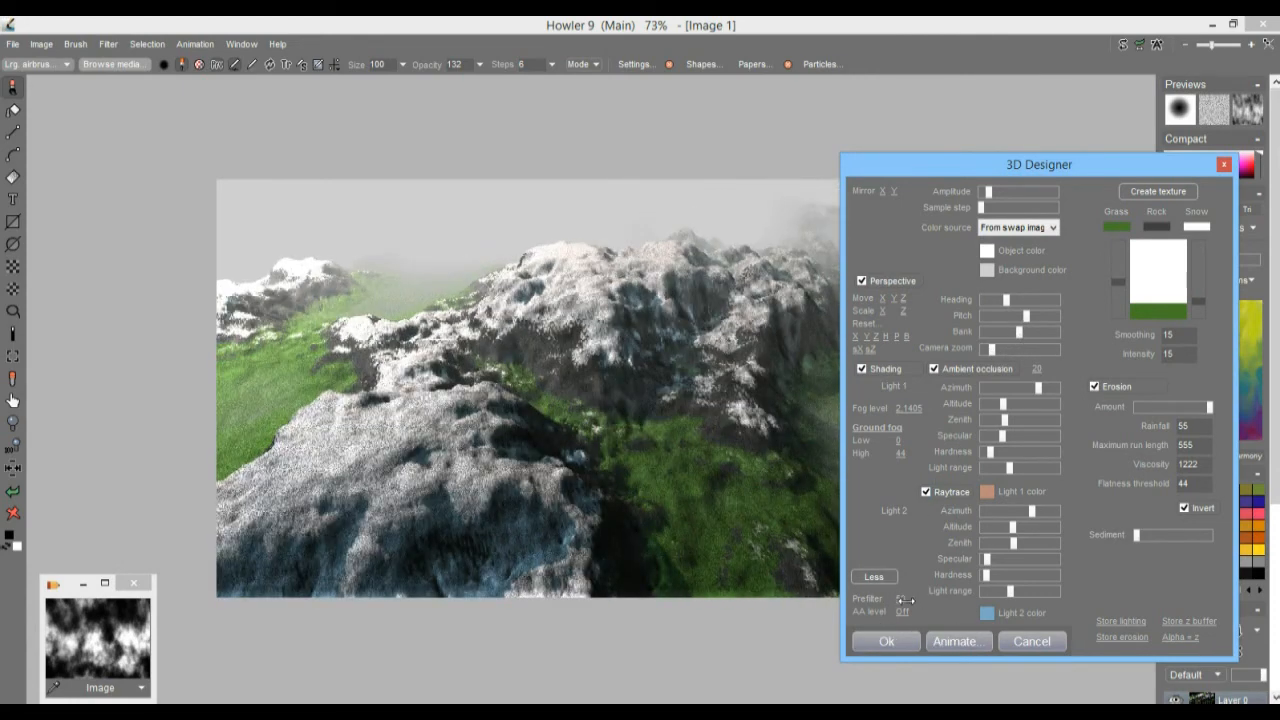
Step: Test the prefilter at 0 and 100, readjust it, and render the terrain into the image
click(867, 597)
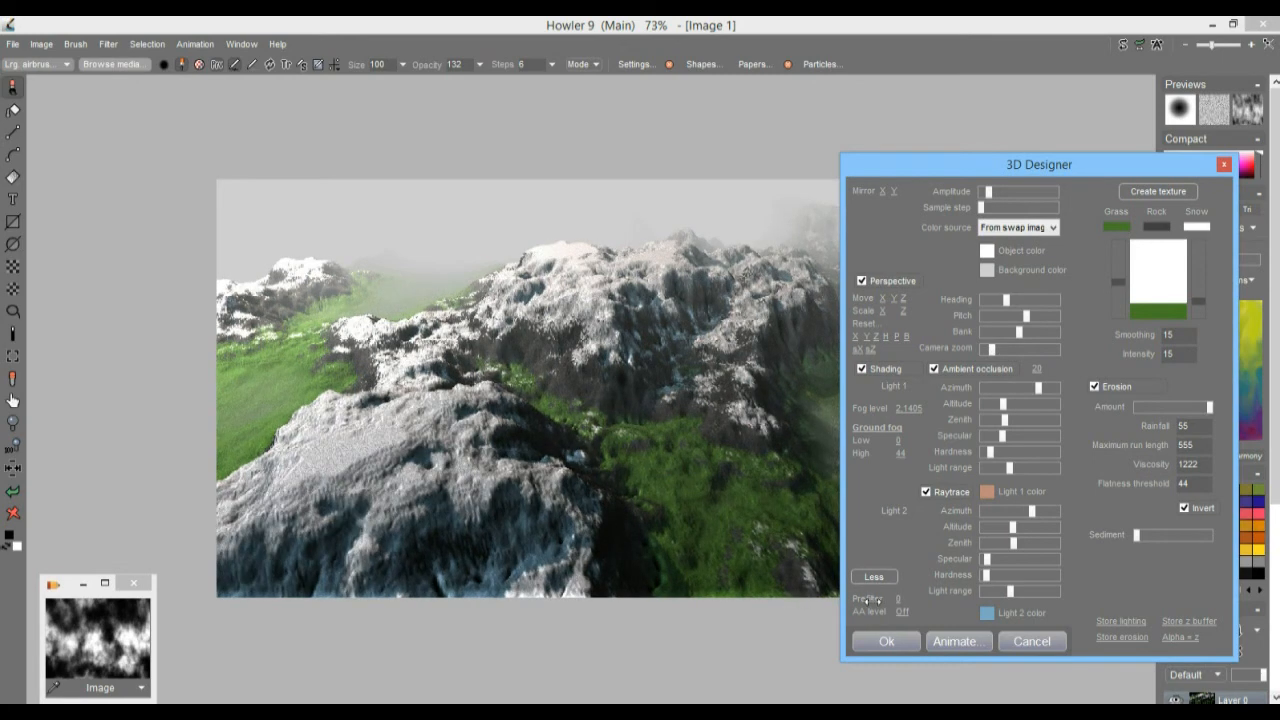
drag(905, 600, 913, 599)
drag(1217, 600, 1218, 602)
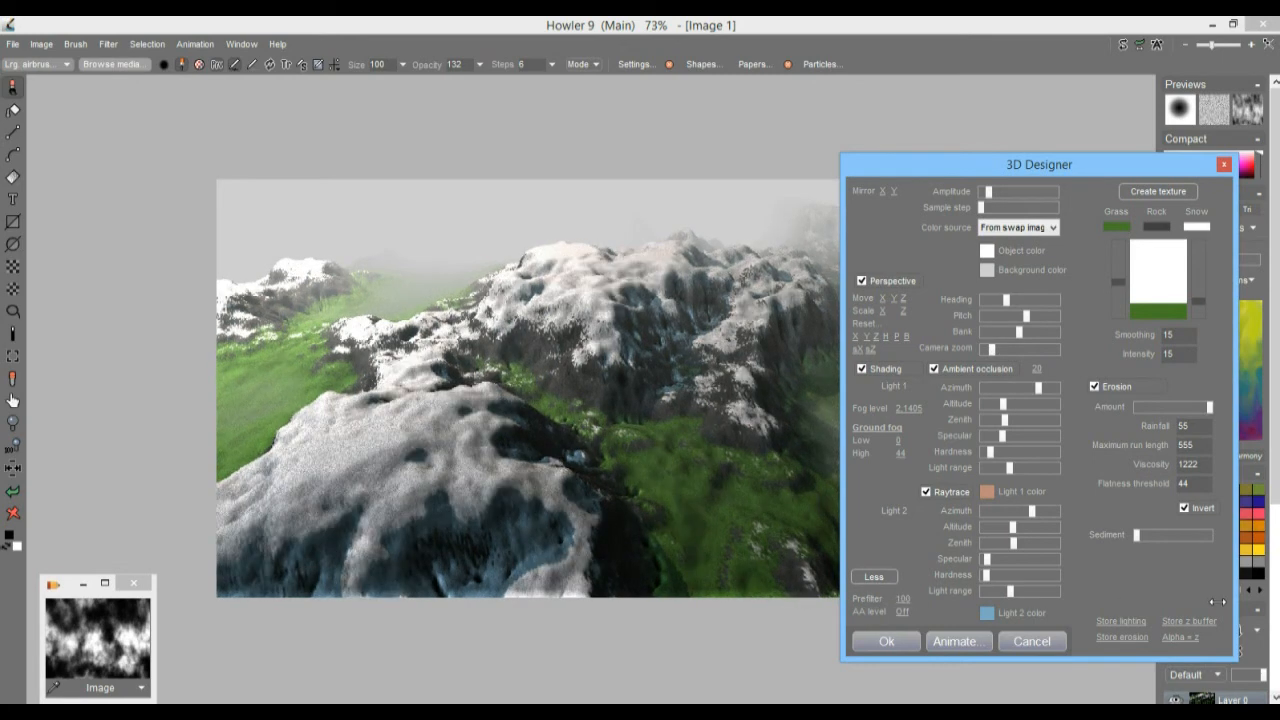
drag(900, 604, 926, 596)
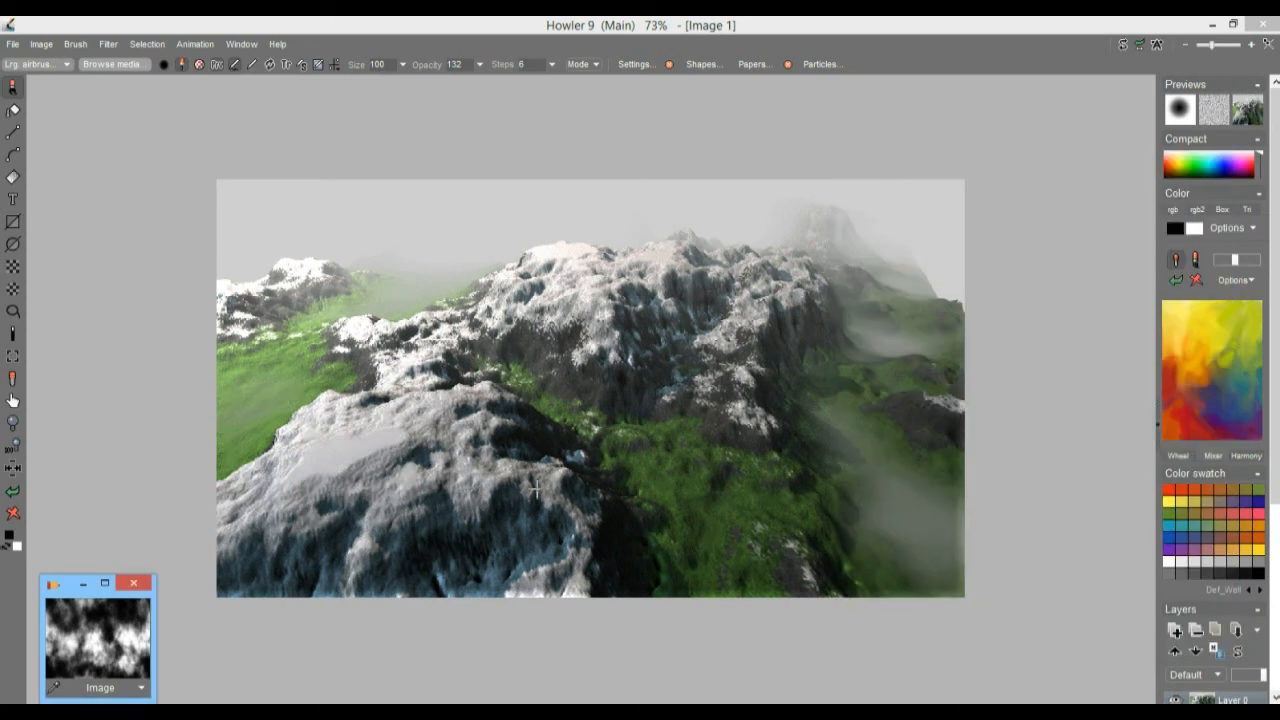
Step: Examine the rendered ridge, valley and fog up close
scroll(604, 430, up, 3)
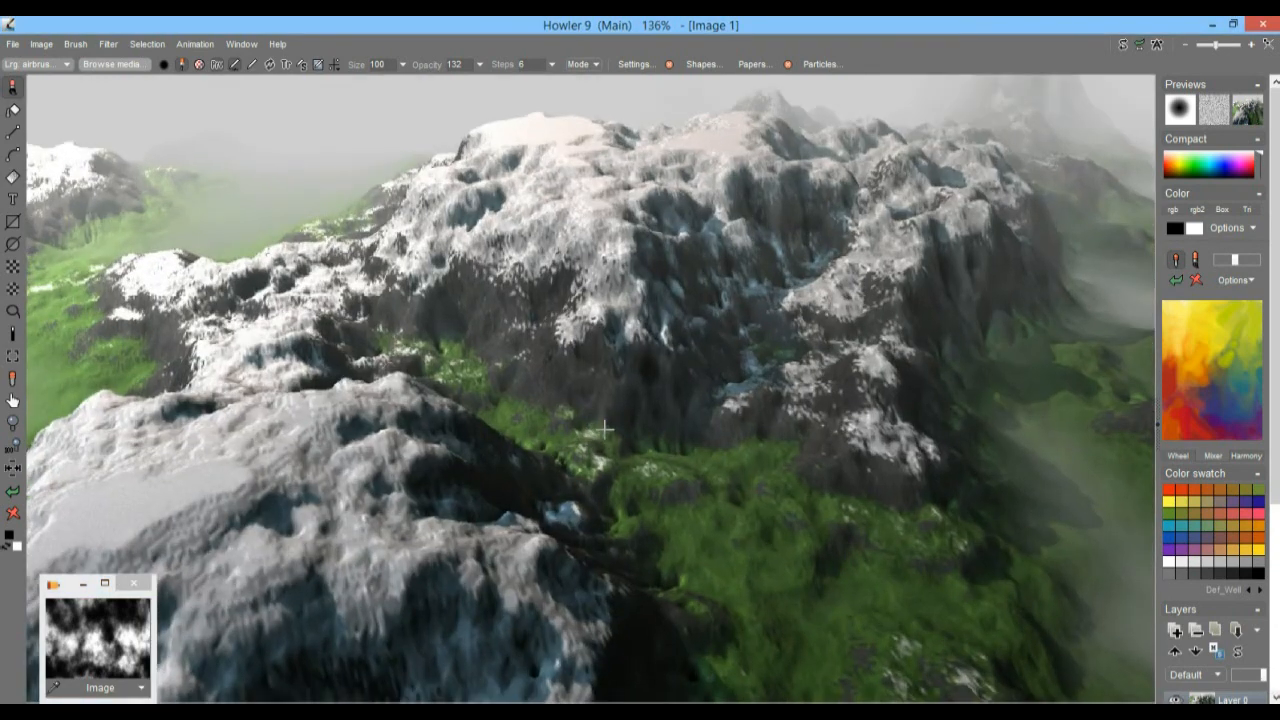
scroll(603, 441, down, 1)
scroll(566, 440, up, 1)
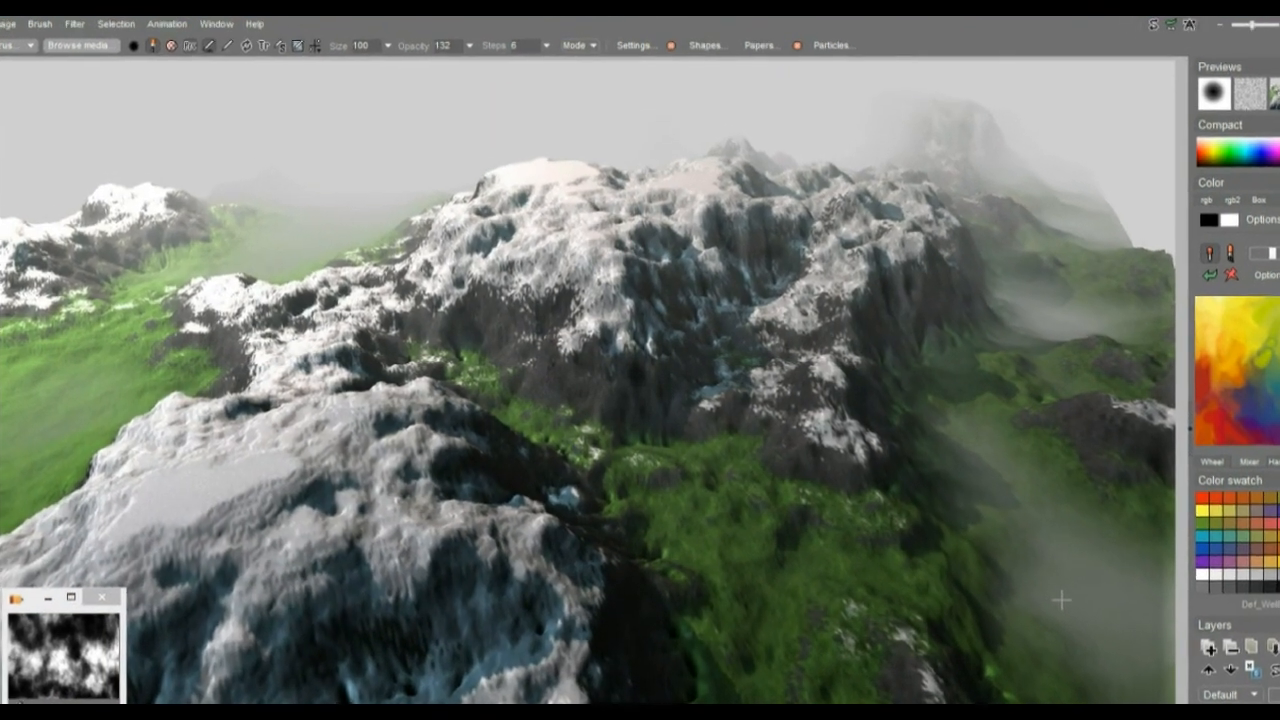